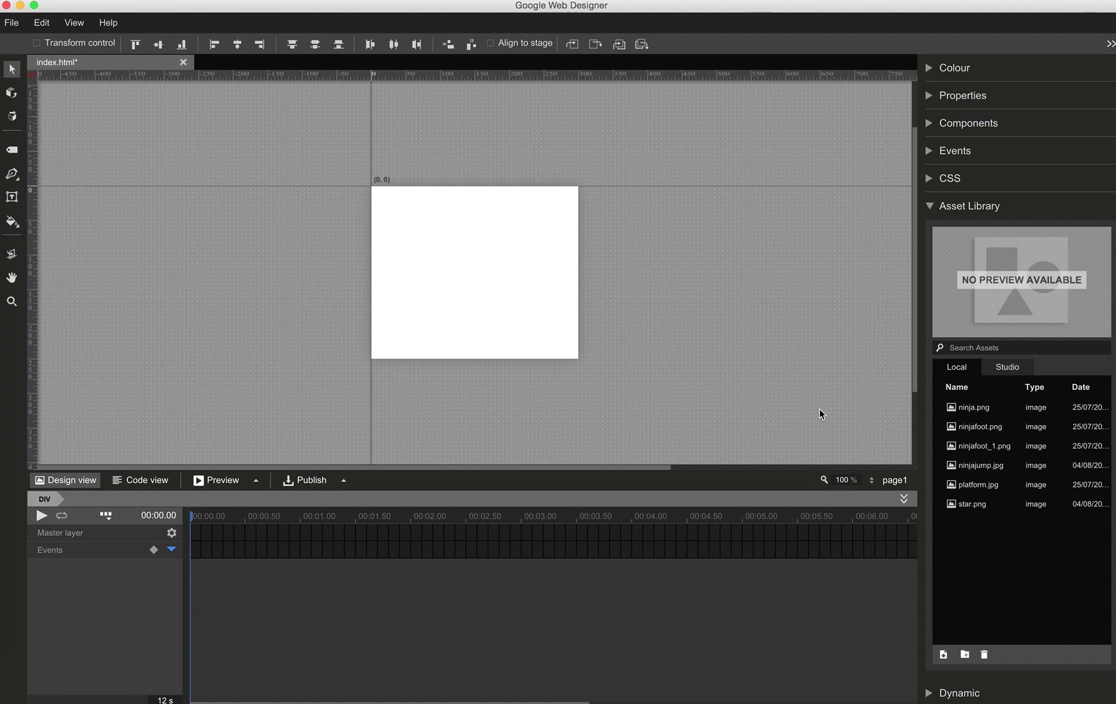
- Place the ninjajump.jpg image from the Asset Library onto the stage
click(972, 469)
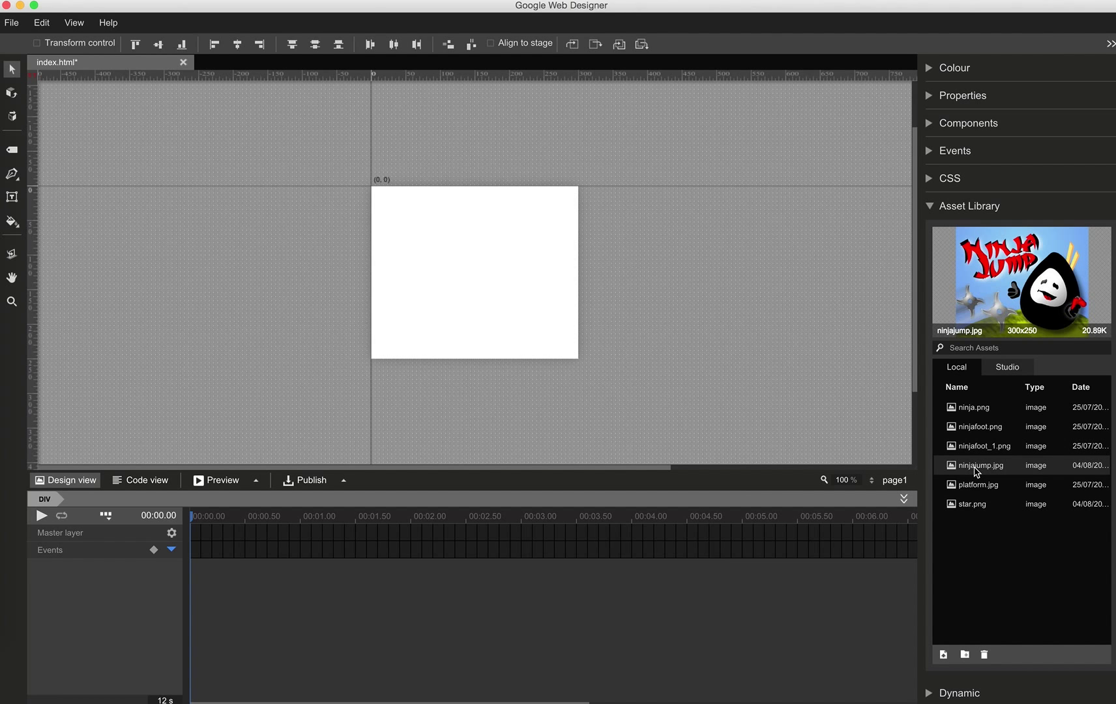
drag(972, 468, 408, 207)
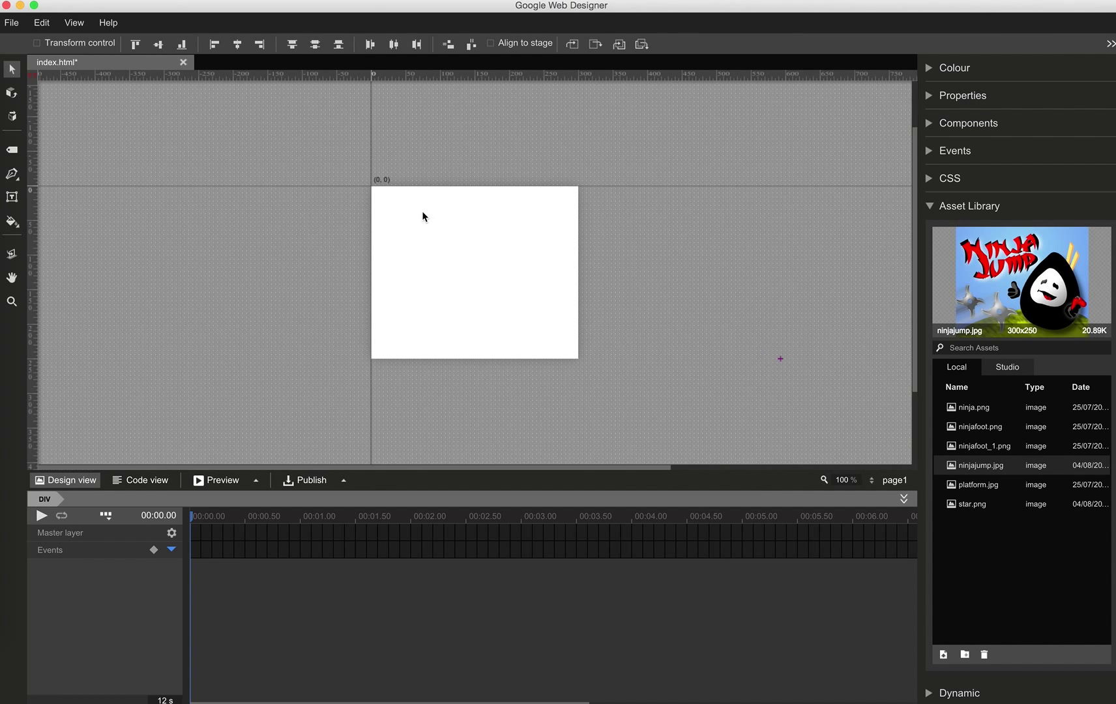
click(930, 208)
- Give the image the ID titlescreen and position it at Left 0, Top 0
click(930, 96)
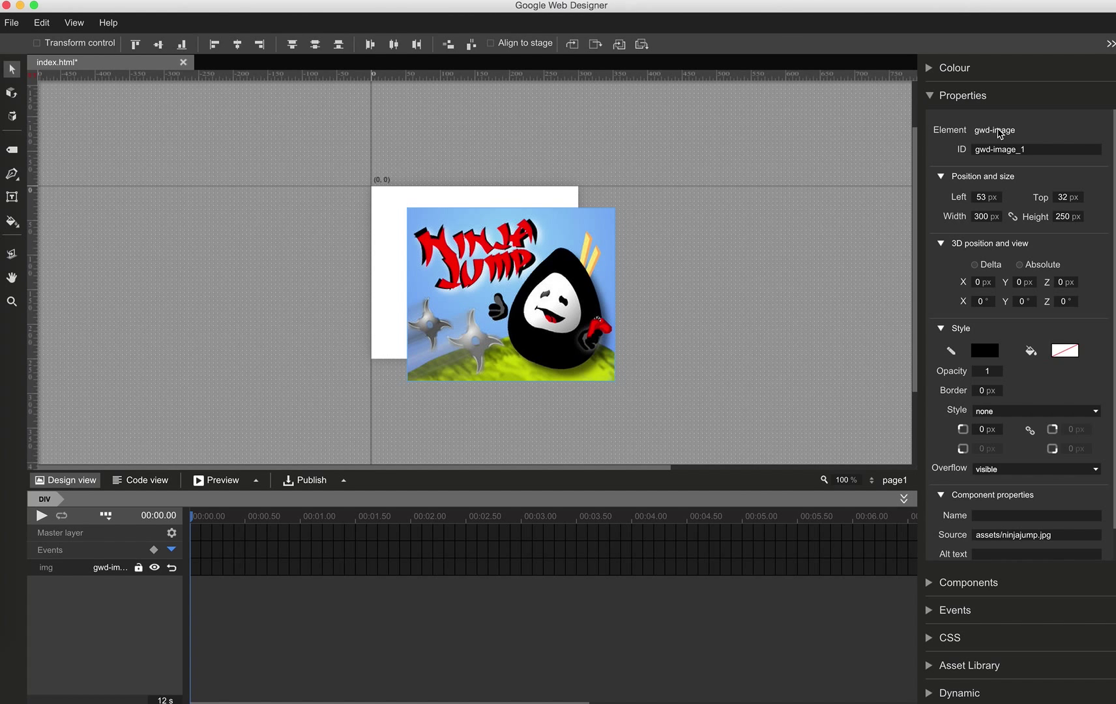
click(1029, 150)
double_click(1029, 150)
text(t)
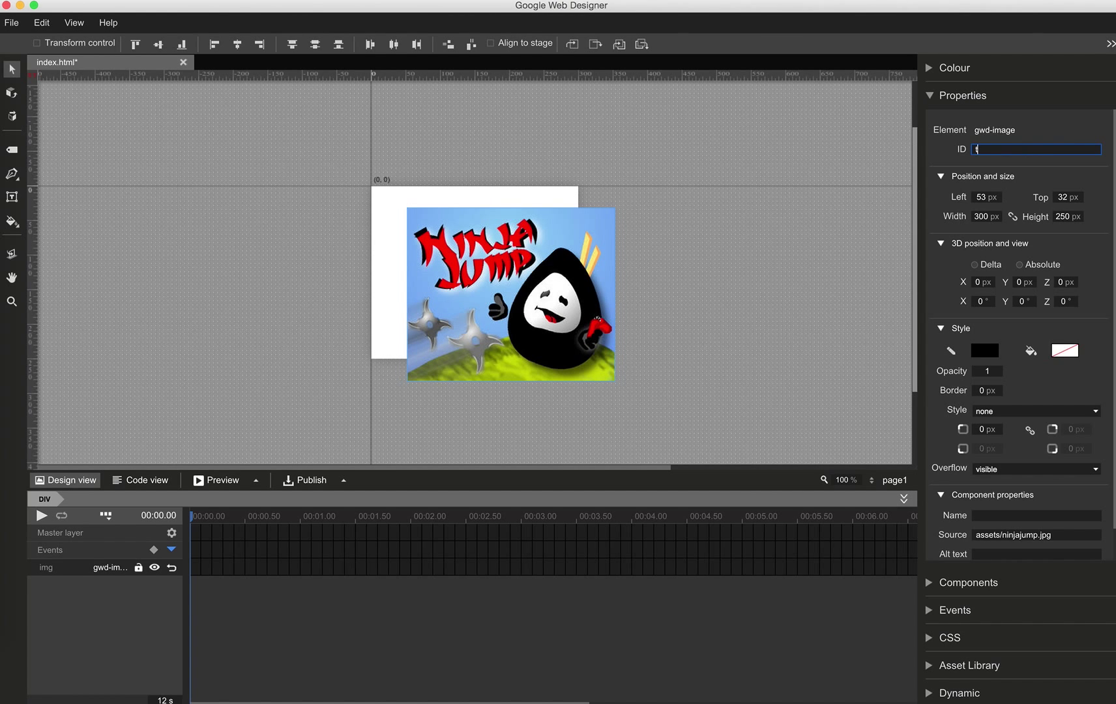
text(itlescreen)
key(Tab)
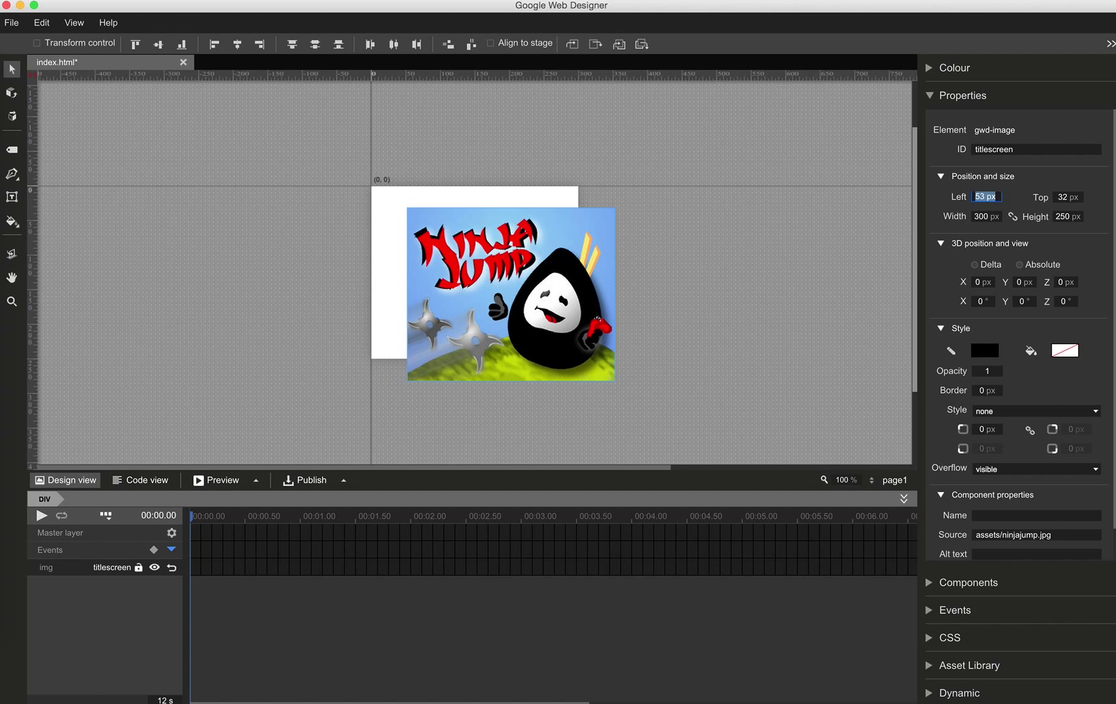
text(0)
key(Tab)
text(0)
key(Return)
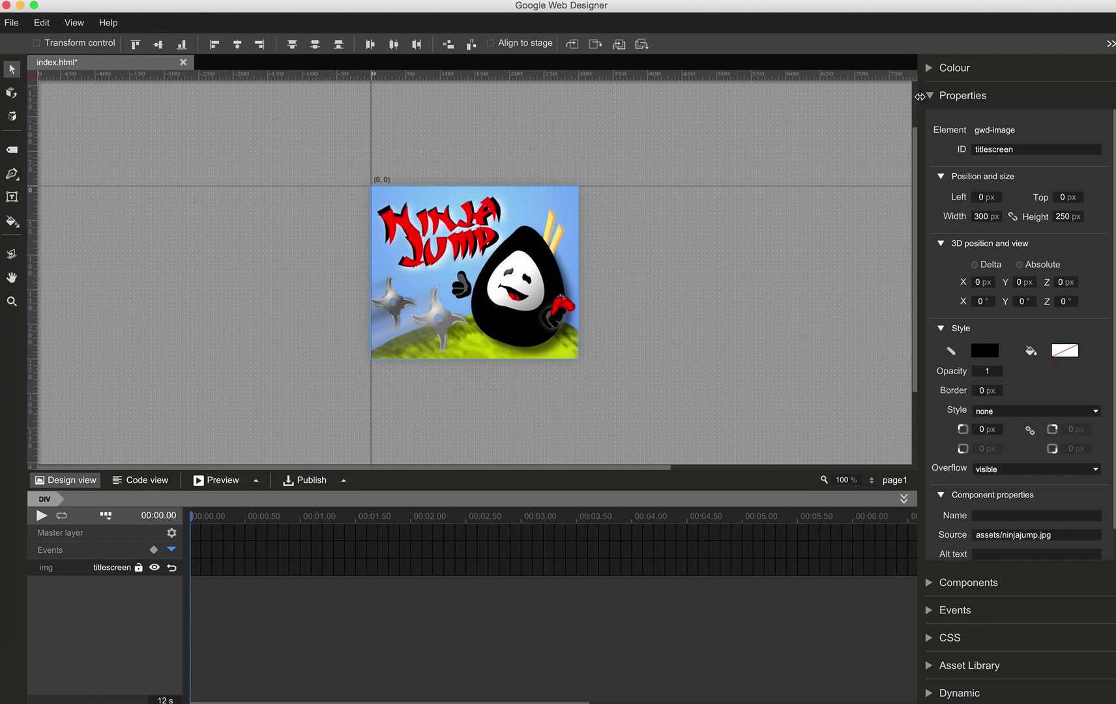
click(930, 96)
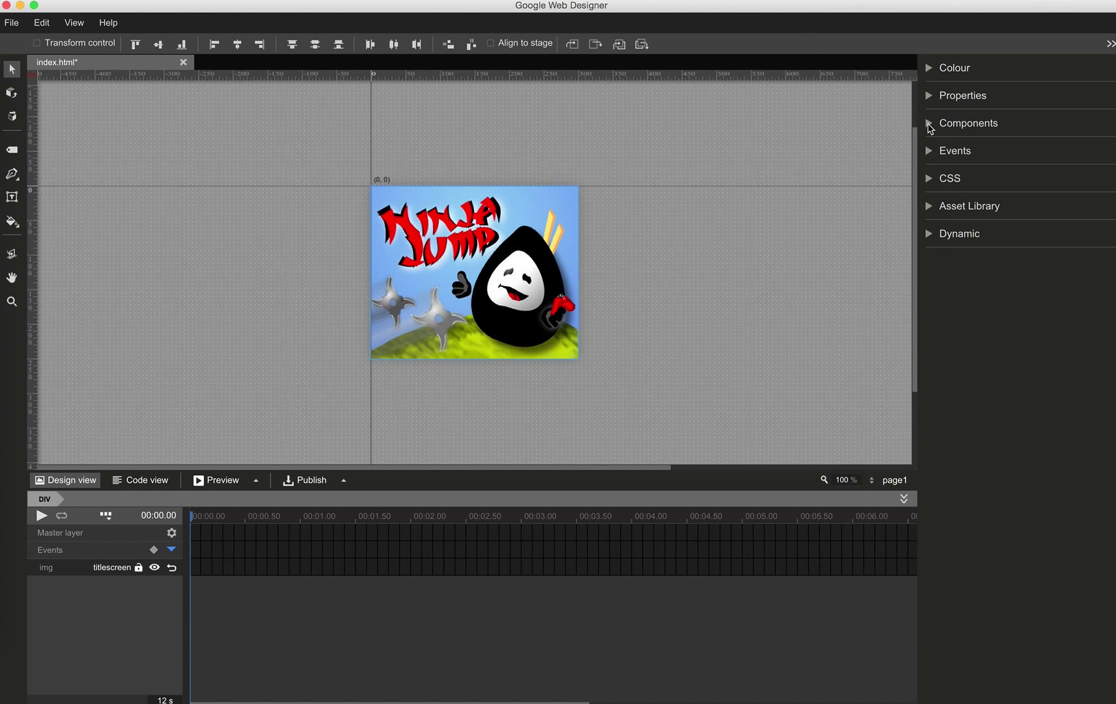
- Add a Tap Area component over the title image
click(931, 124)
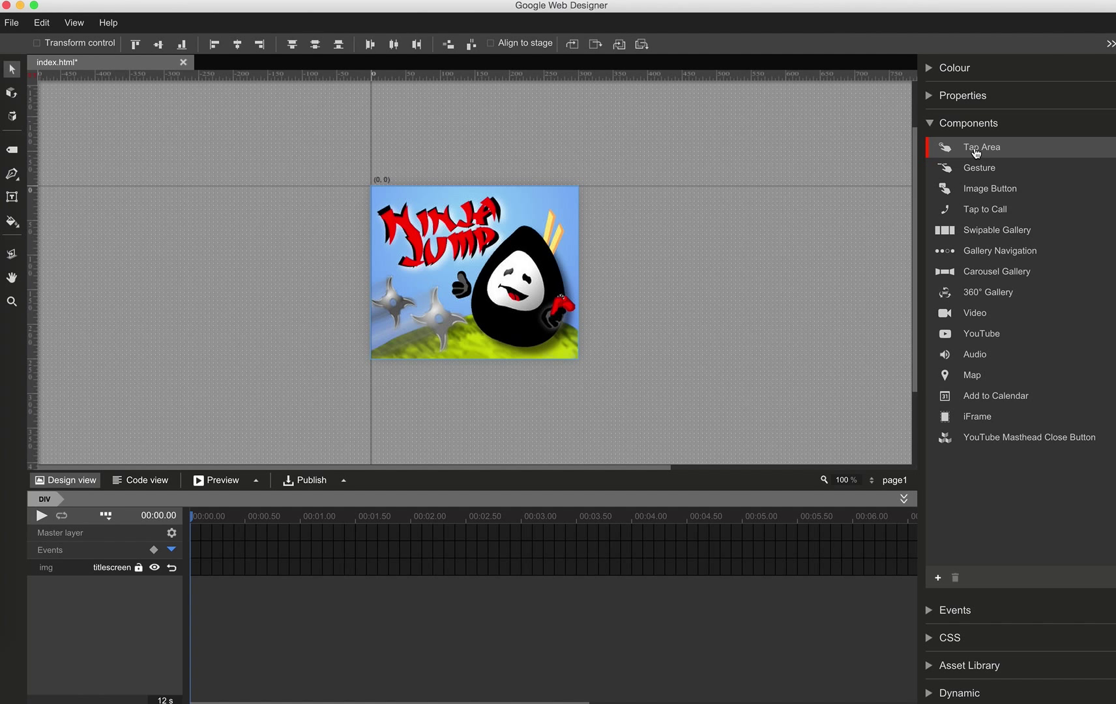
drag(976, 153, 407, 223)
click(930, 124)
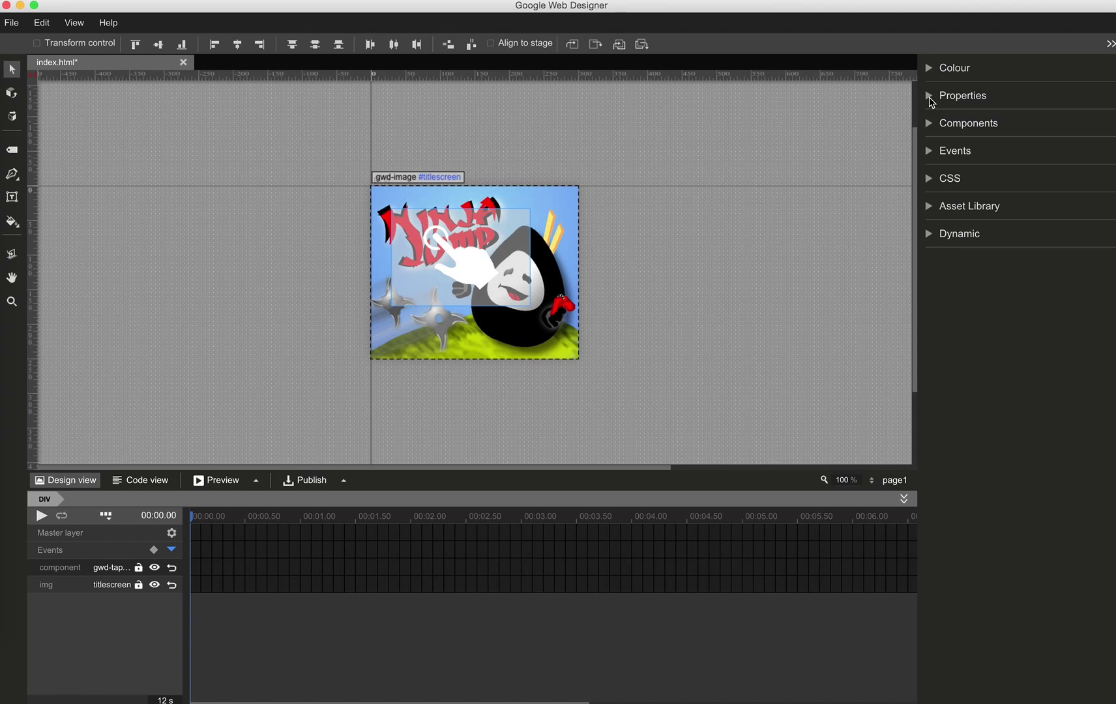
- Name the tap area startbutton and place it at Left 0, Top 0
click(930, 96)
drag(1030, 149, 894, 149)
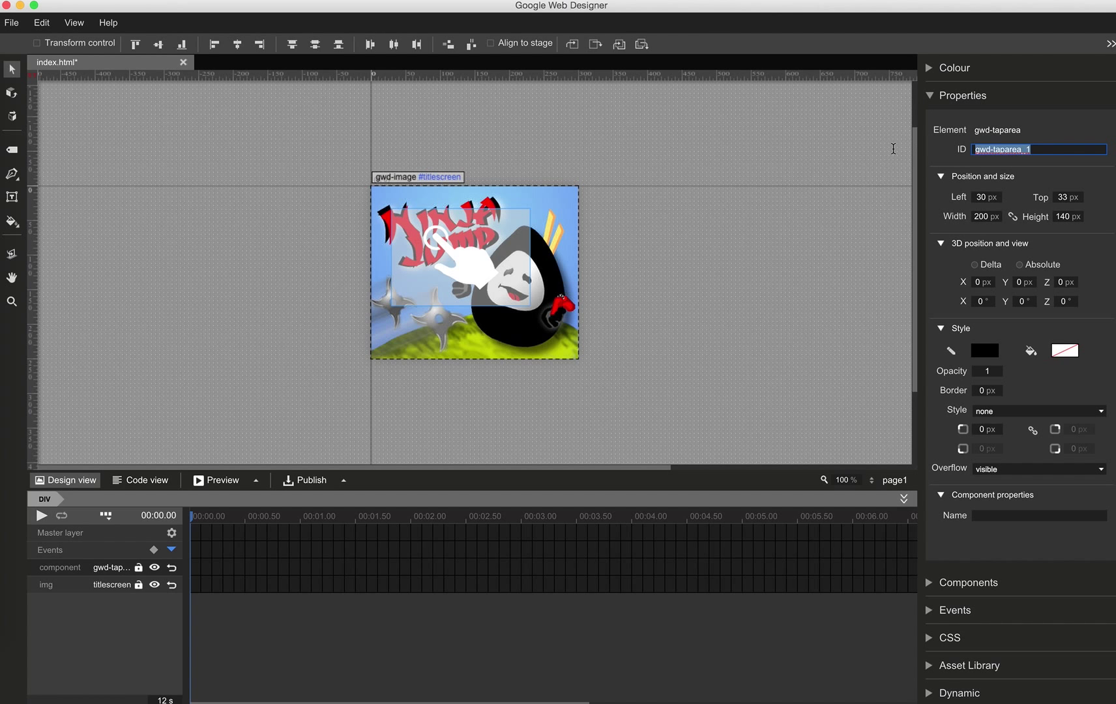
text(startbutton)
key(Tab)
key(Tab)
key(shift+Tab)
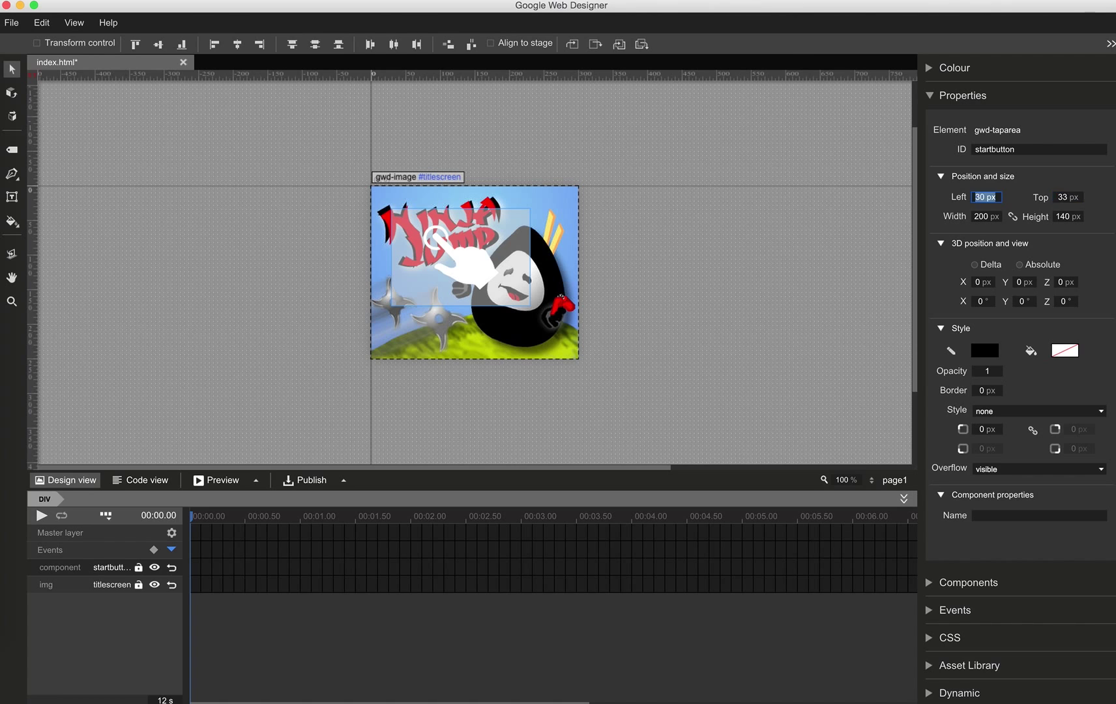
text(0)
- Size the startbutton tap area to 300×250 px
key(Tab)
text(0)
key(Return)
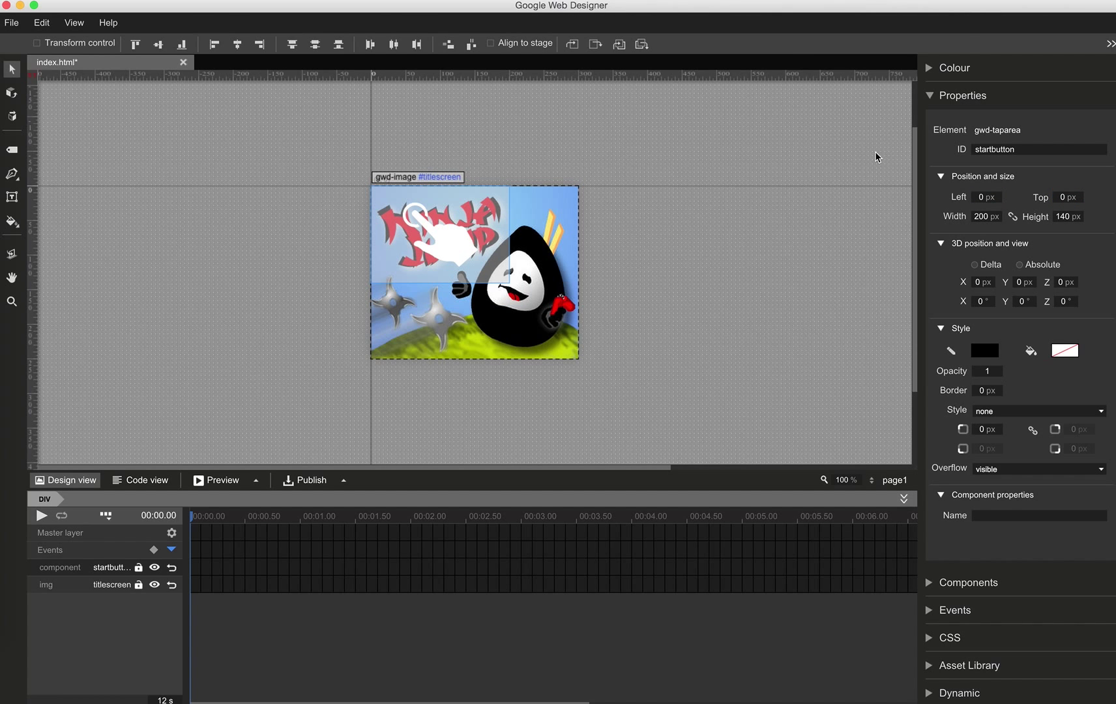
key(Tab)
text(300)
key(Tab)
text(250)
key(Return)
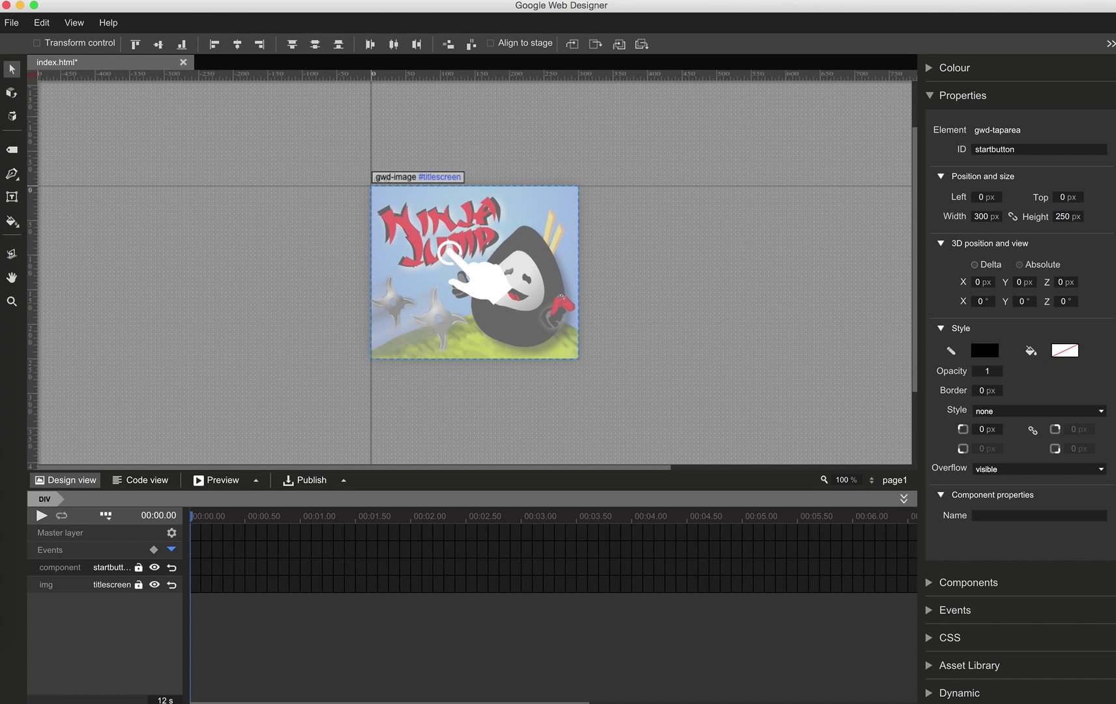
click(933, 98)
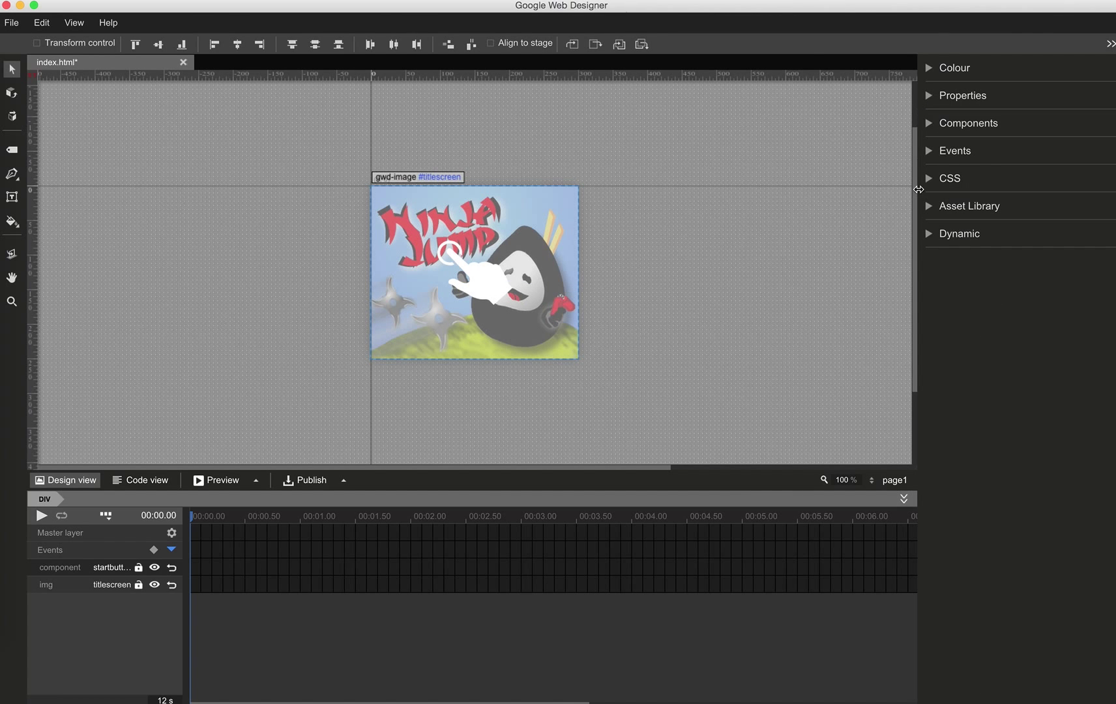
- Add a new page and set its background fill to a radial gradient
click(874, 481)
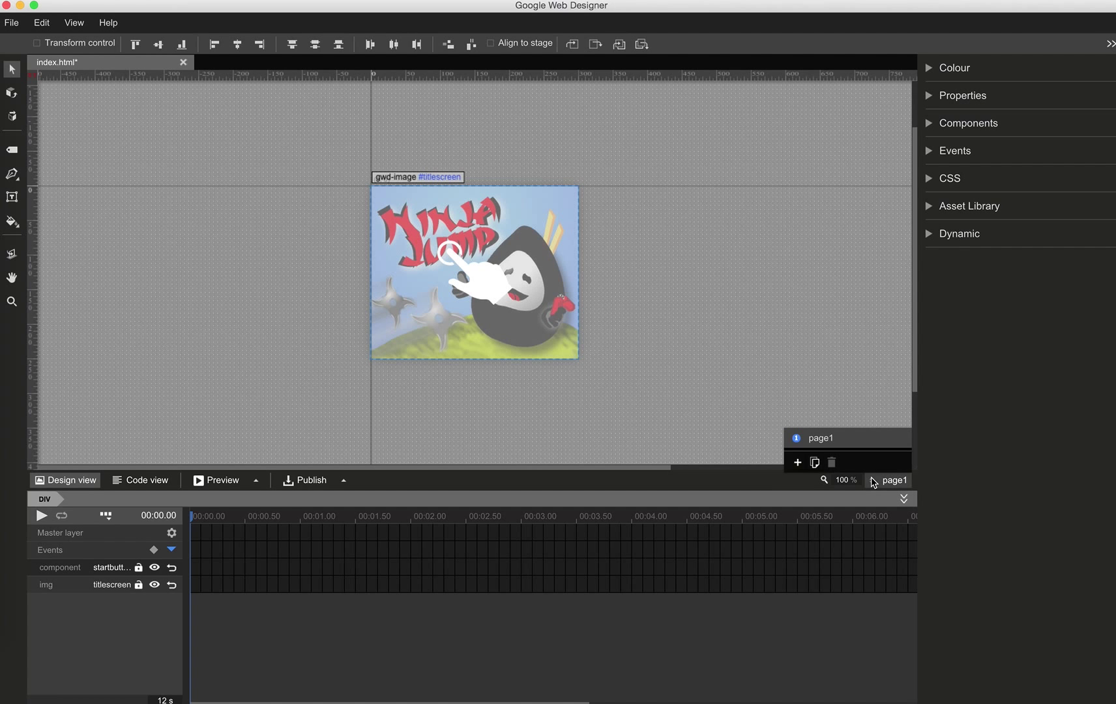
click(798, 463)
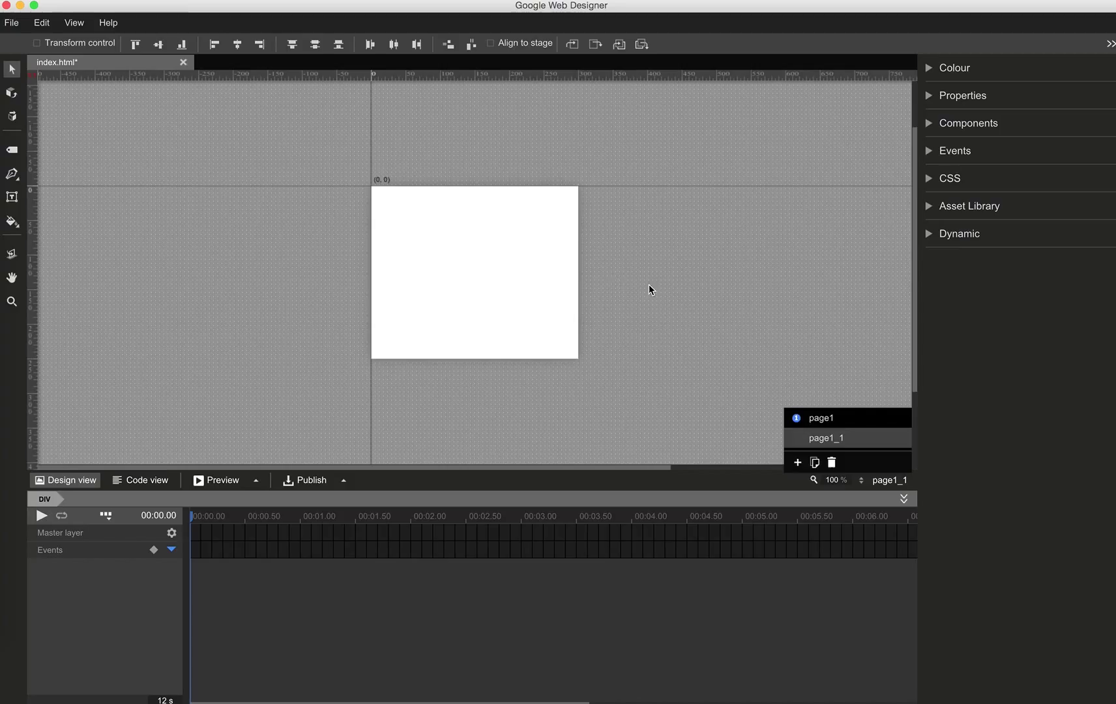
click(930, 97)
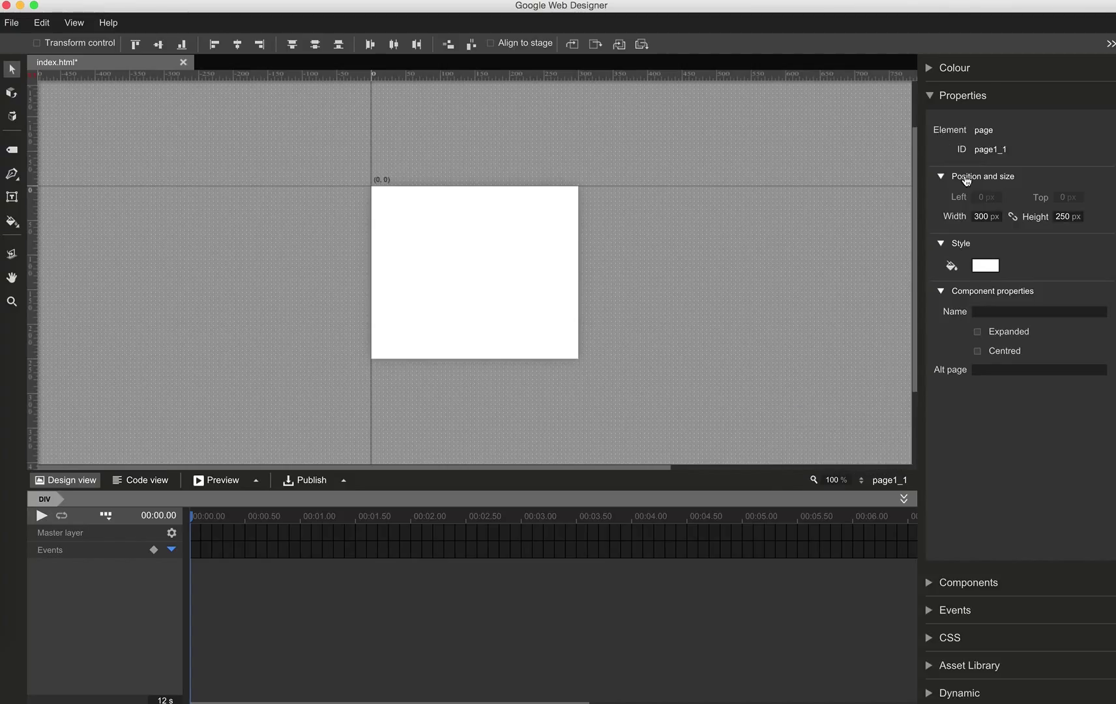
click(986, 266)
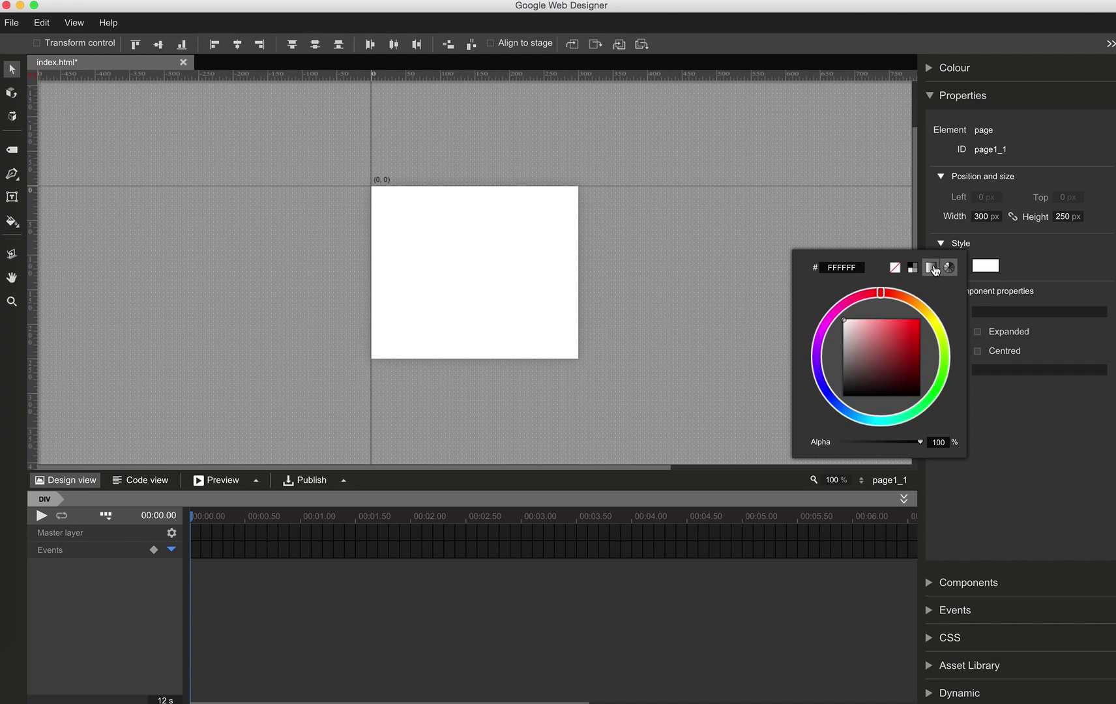
click(923, 267)
click(883, 292)
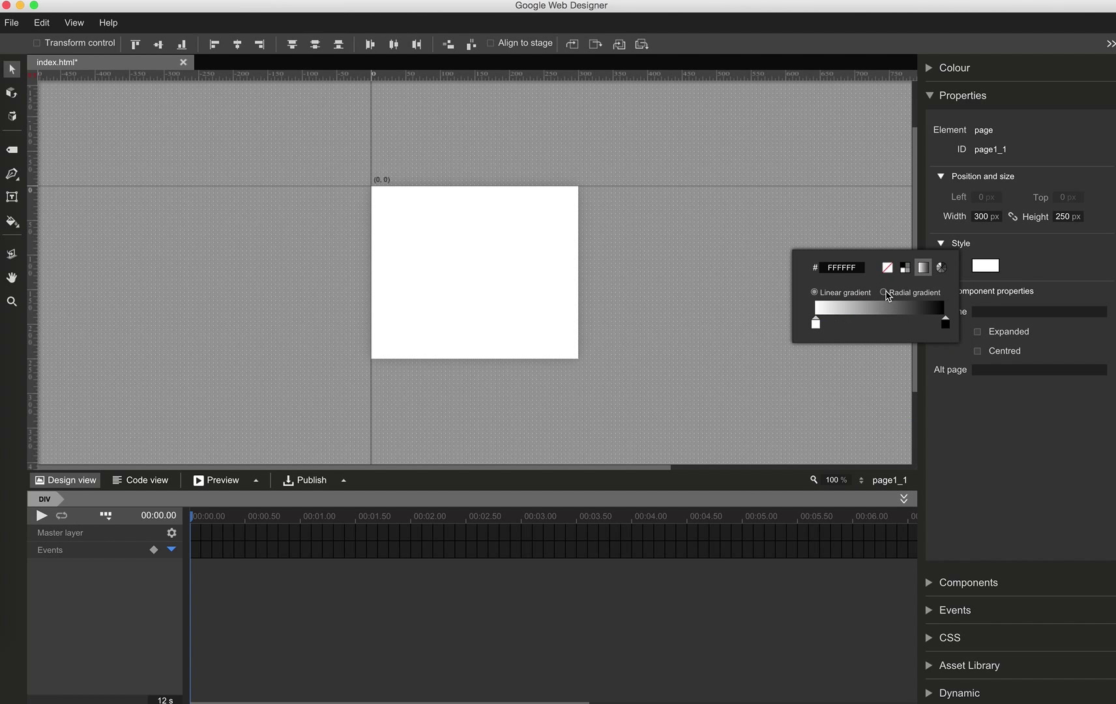
- Set the gradient stops to 97DCF4 at the centre and 5074F4 at the edges
click(815, 324)
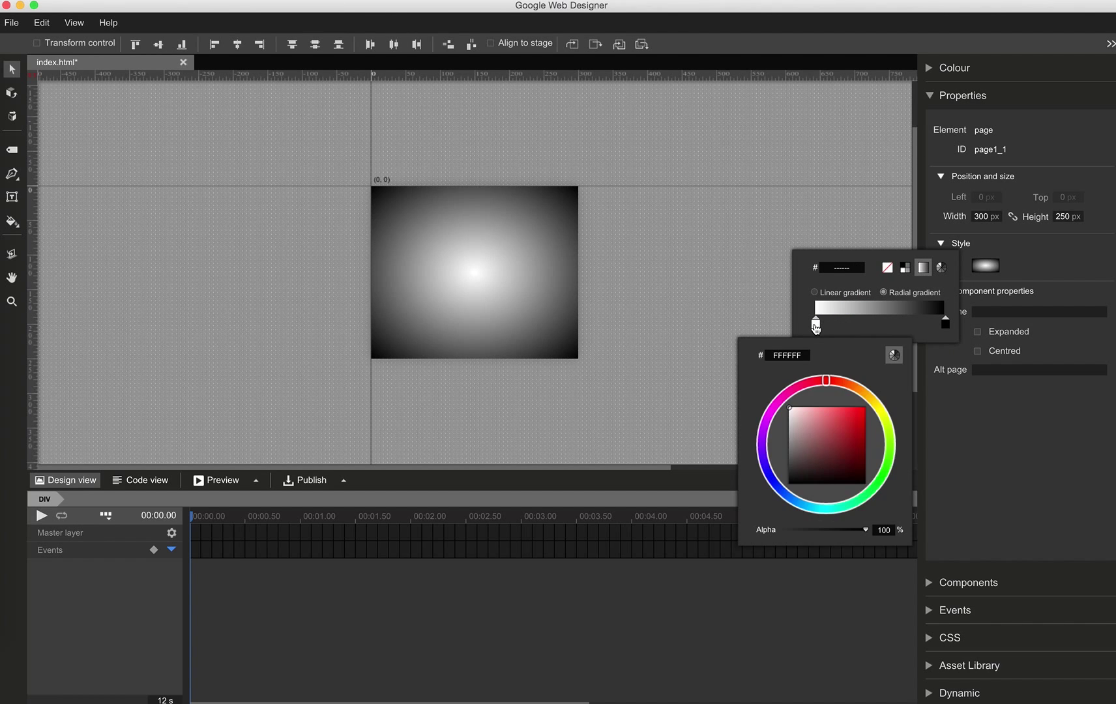
double_click(795, 357)
text(97DCF4)
key(Return)
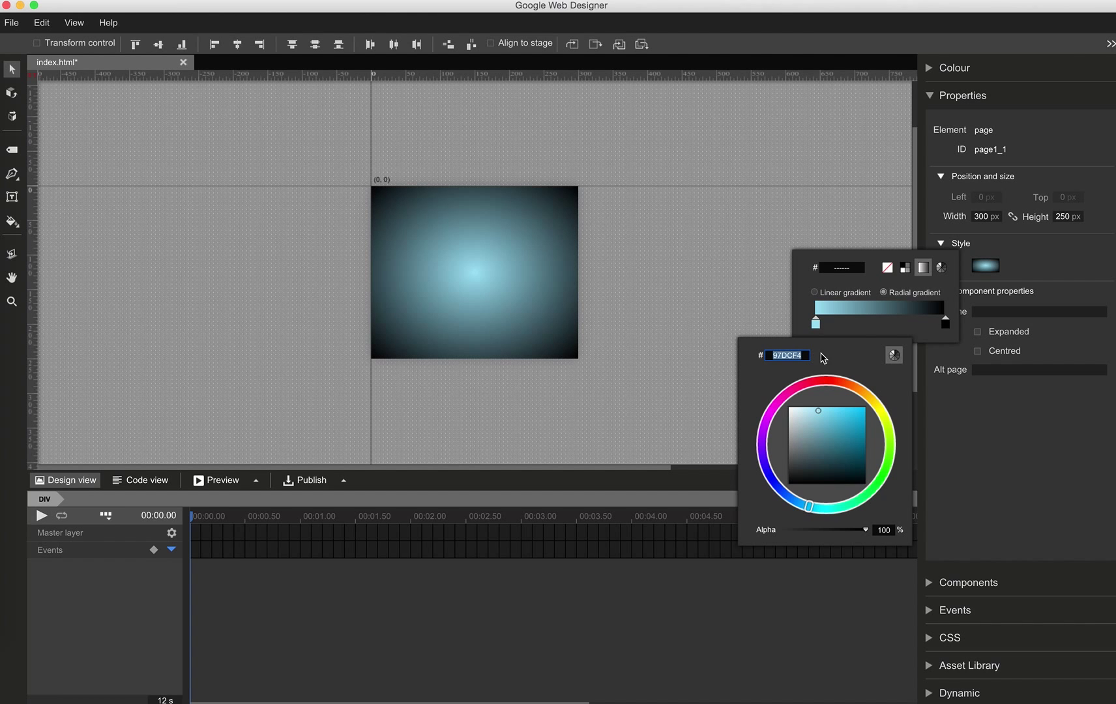
click(945, 325)
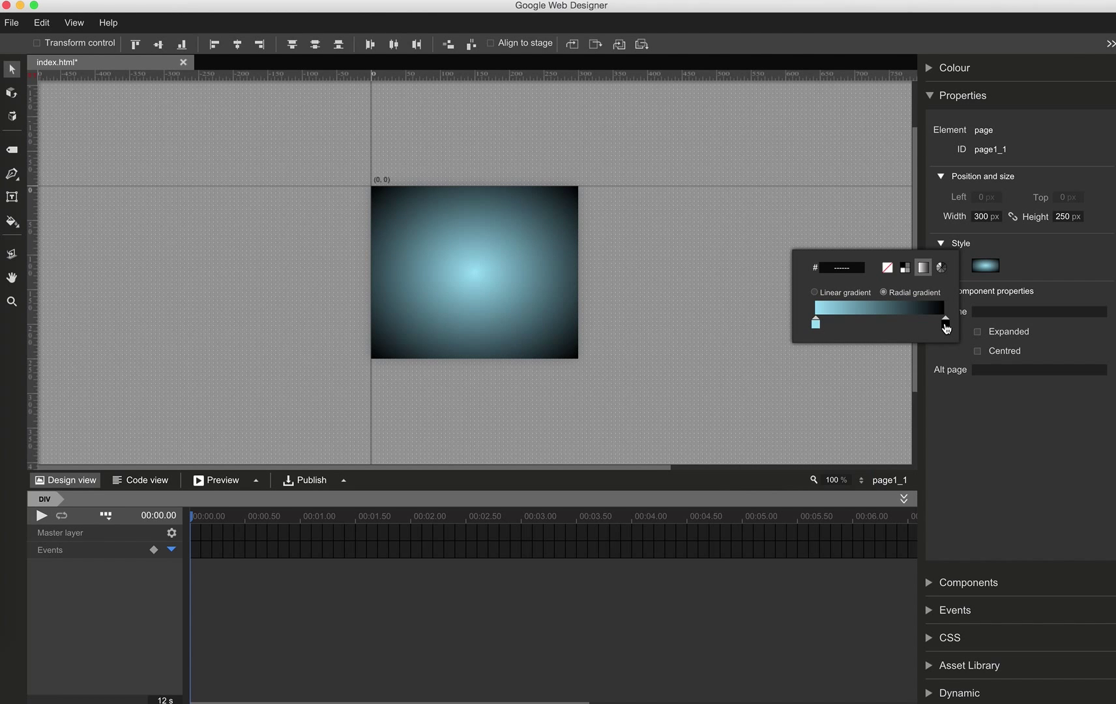
click(945, 326)
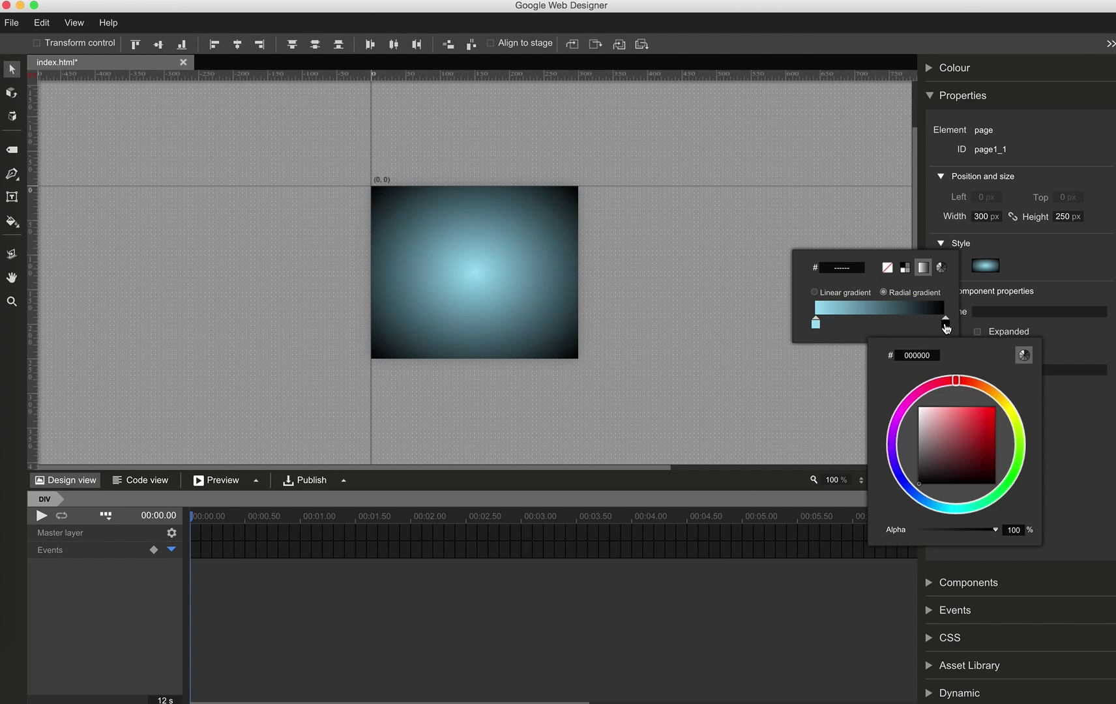
click(924, 359)
text(5074F4)
key(Return)
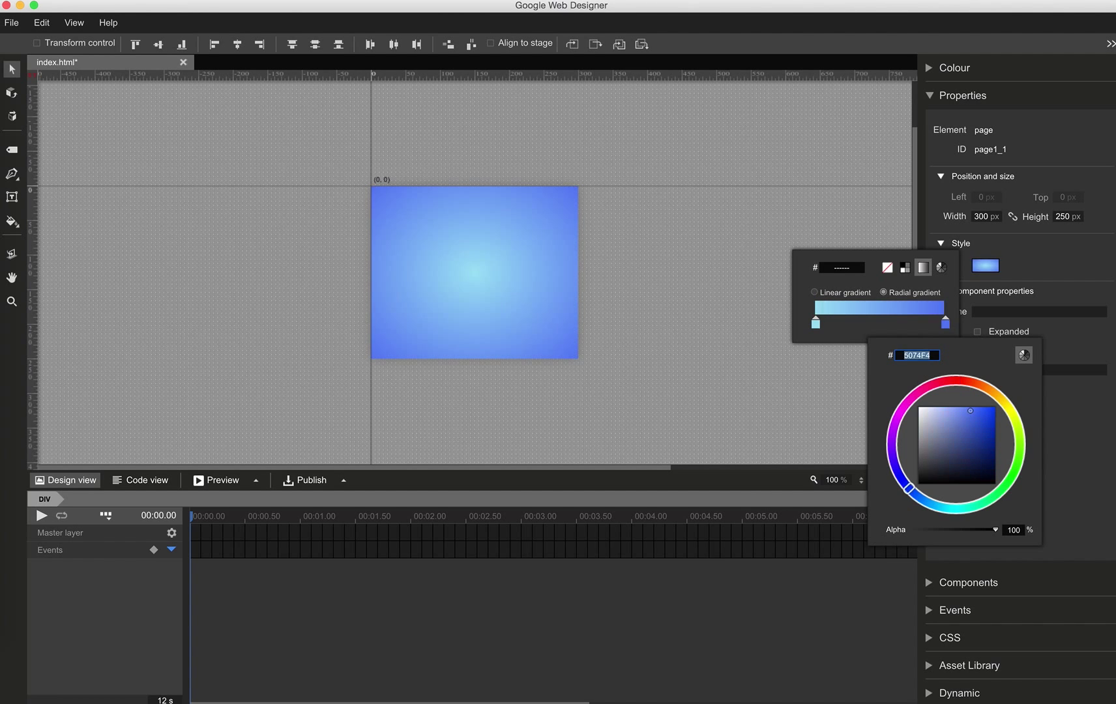
click(880, 230)
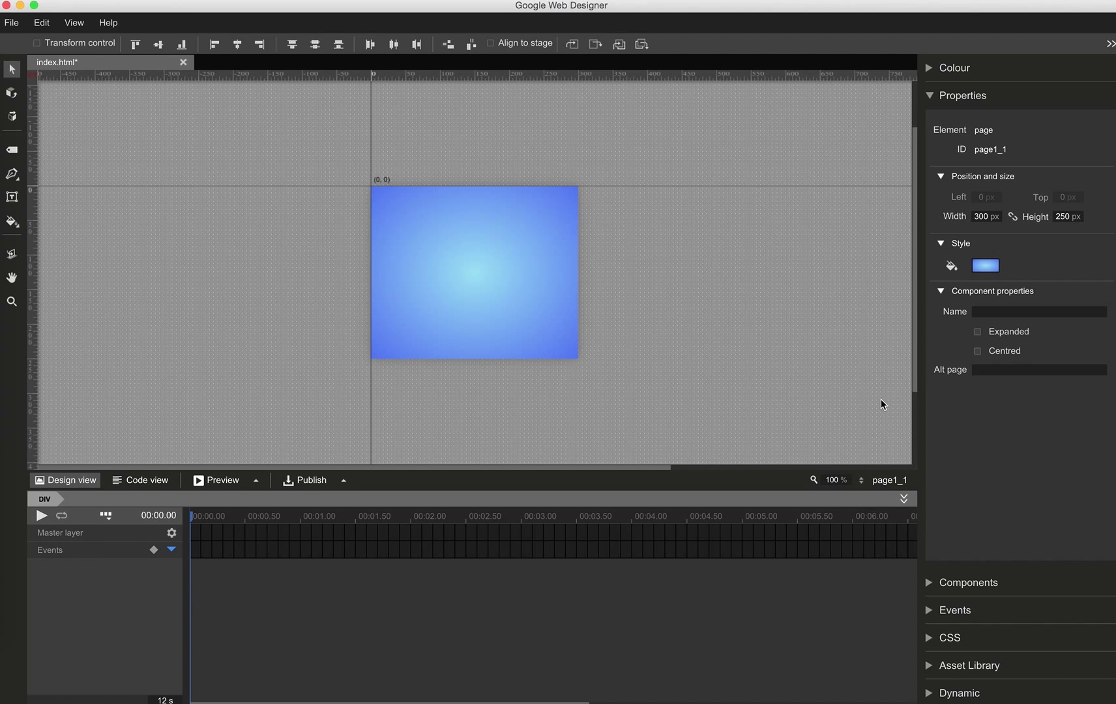
- Switch back to the Ninja Jump title page
click(863, 483)
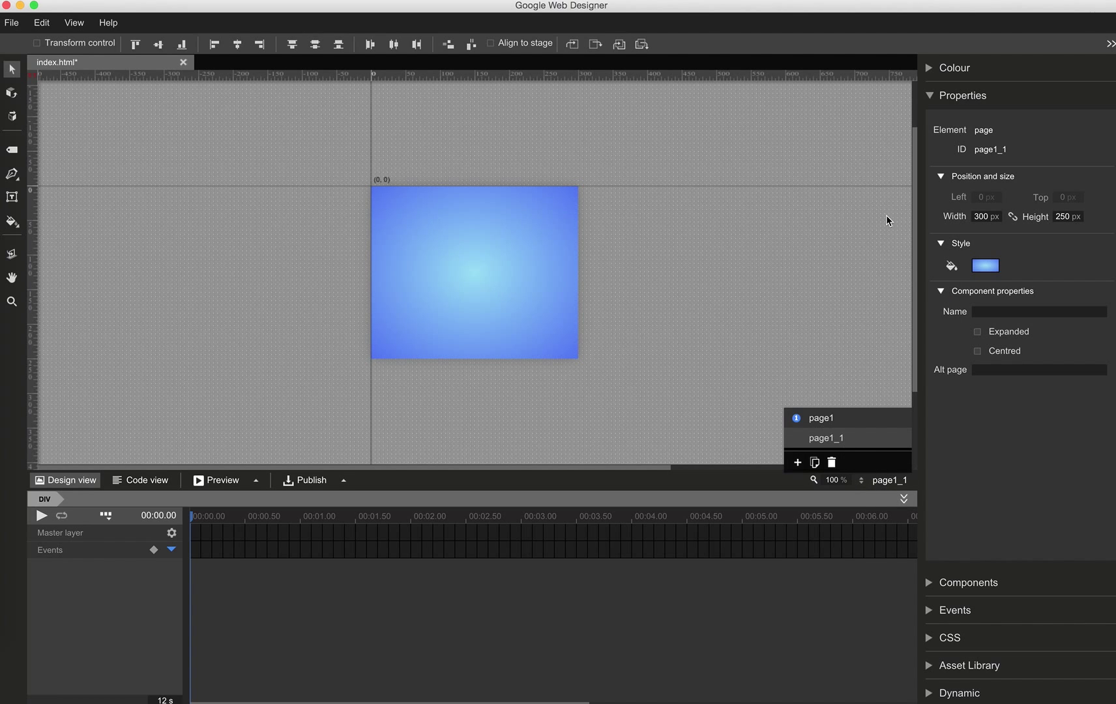
click(821, 418)
click(931, 96)
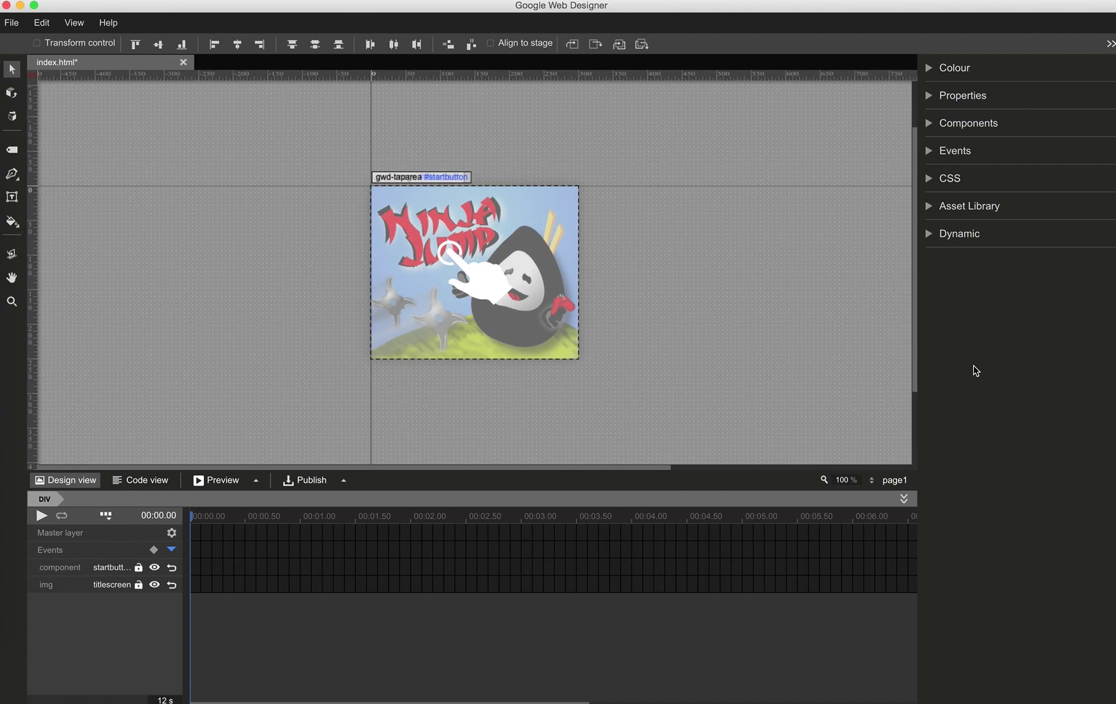
- Add a startbutton Touch/Click event with a Google Ad Go to page action to the gradient page
click(931, 156)
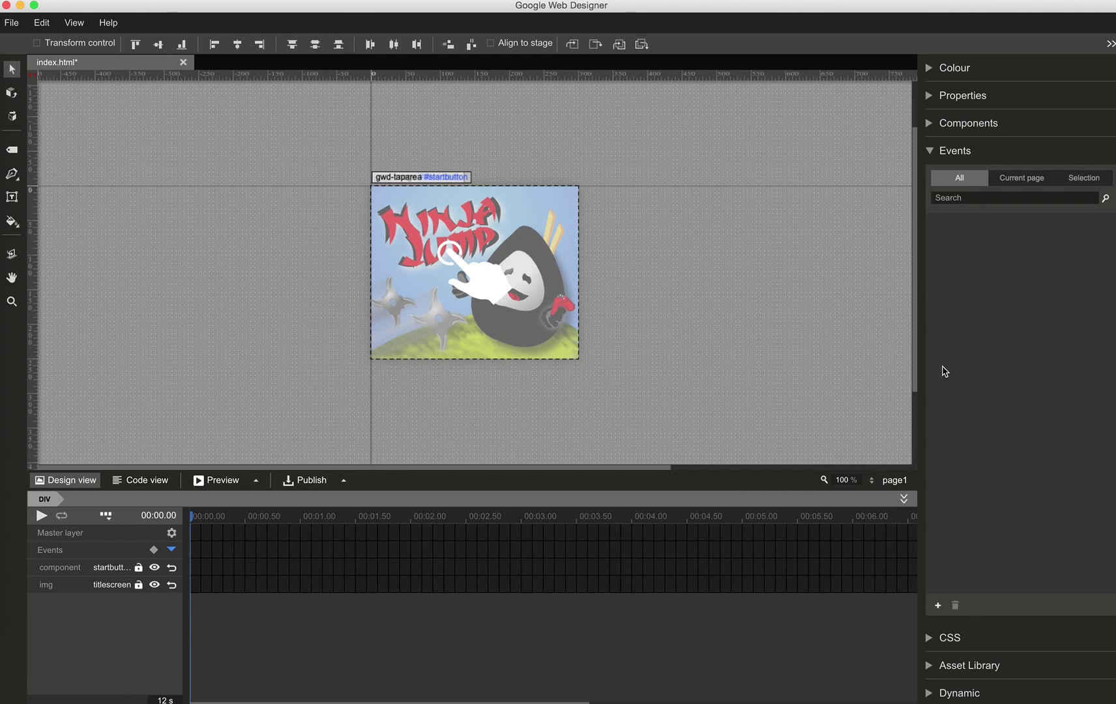
click(939, 606)
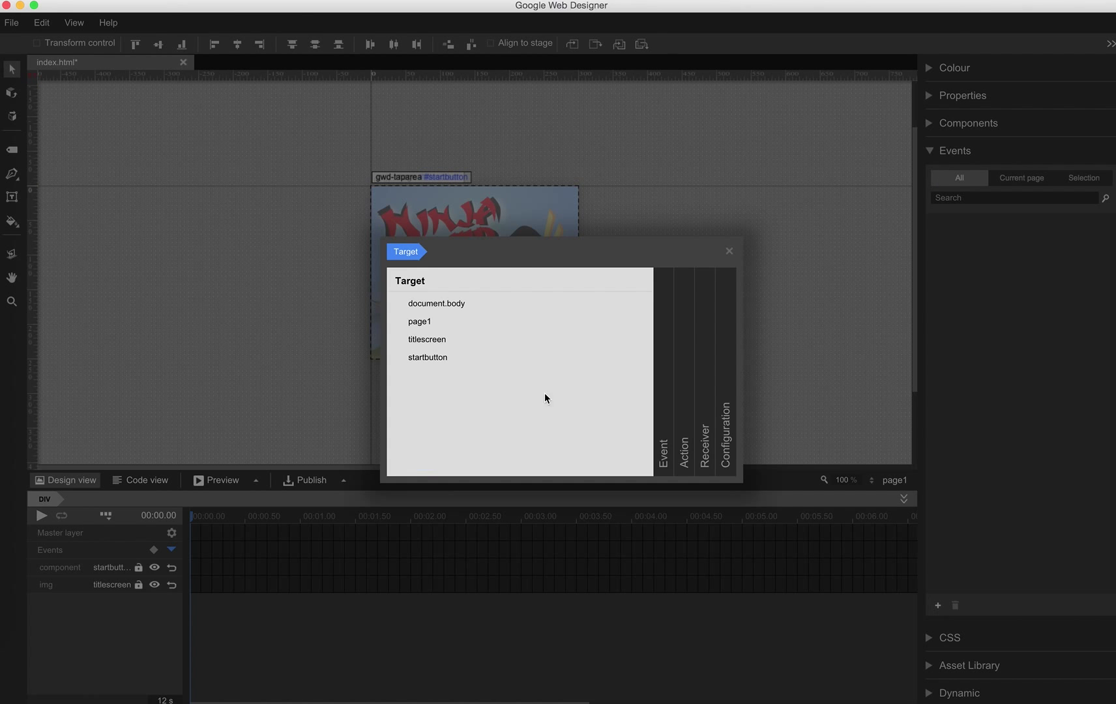
click(429, 357)
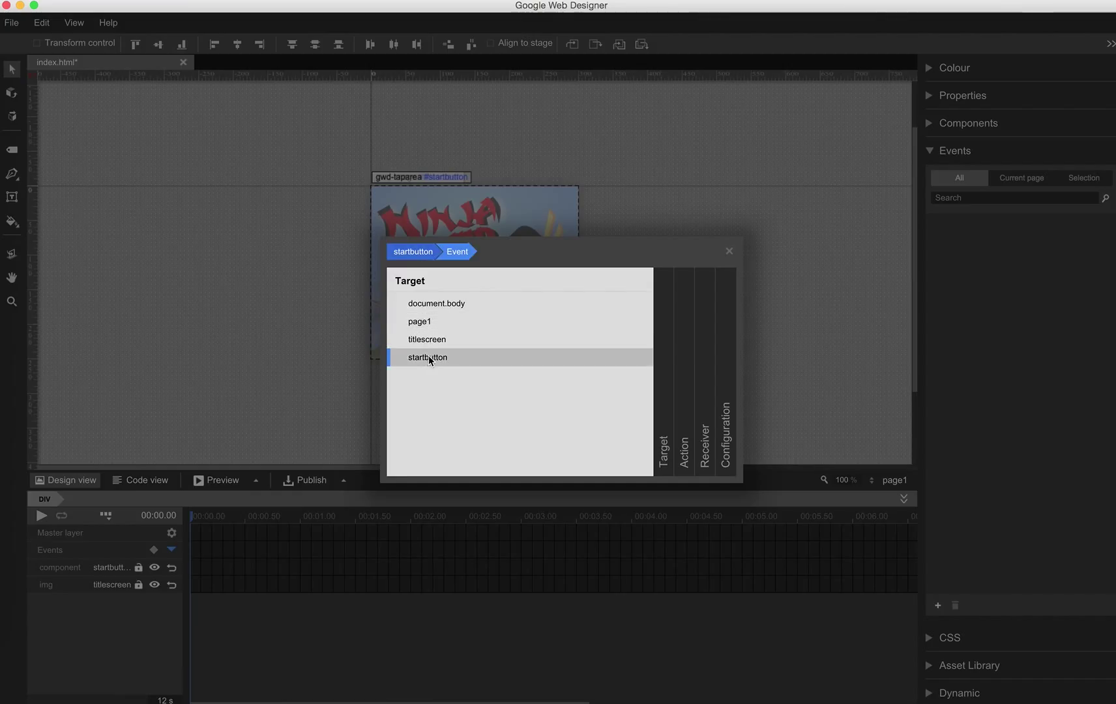
click(448, 340)
click(463, 358)
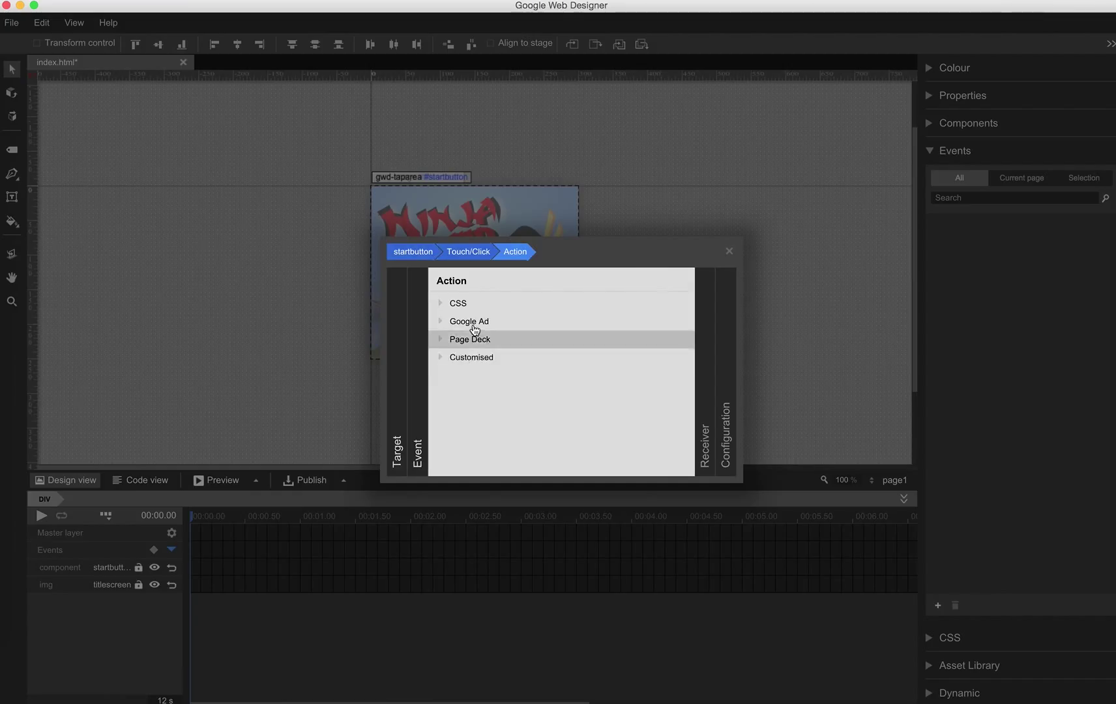
click(472, 324)
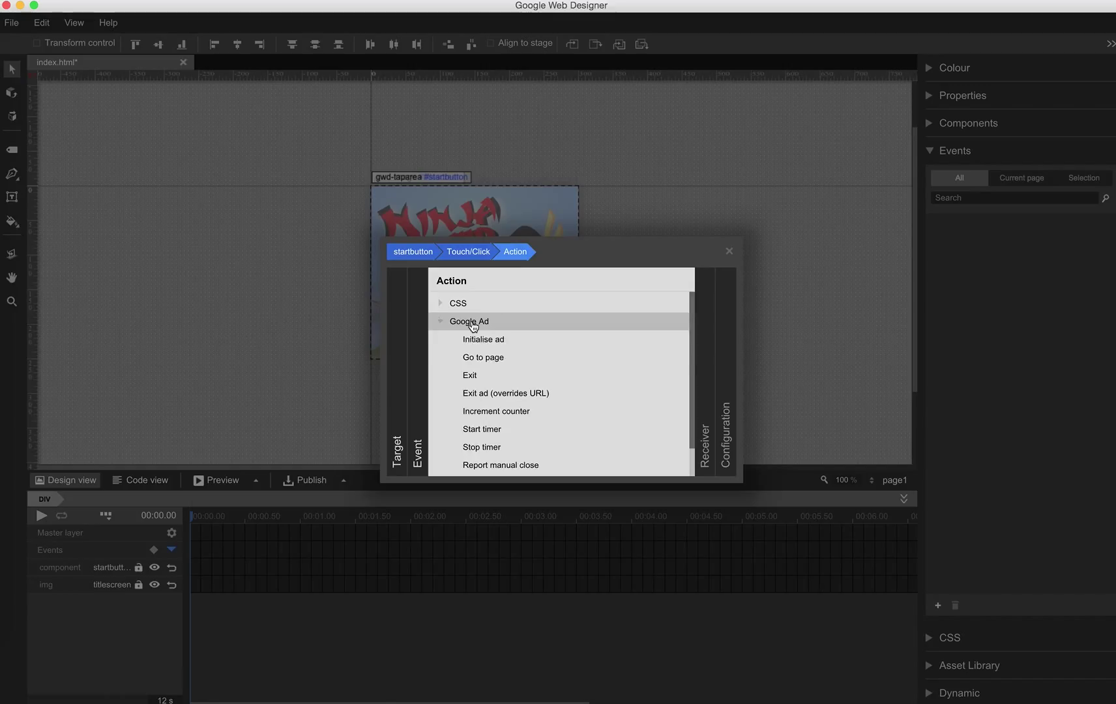
click(484, 358)
click(498, 302)
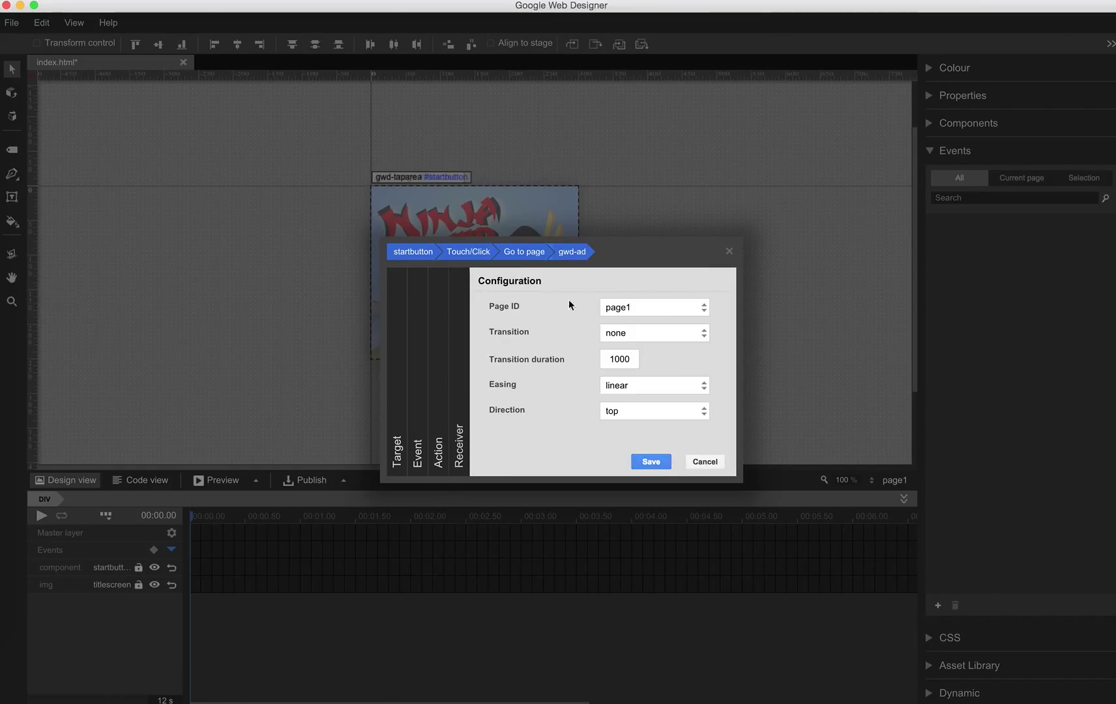
click(662, 305)
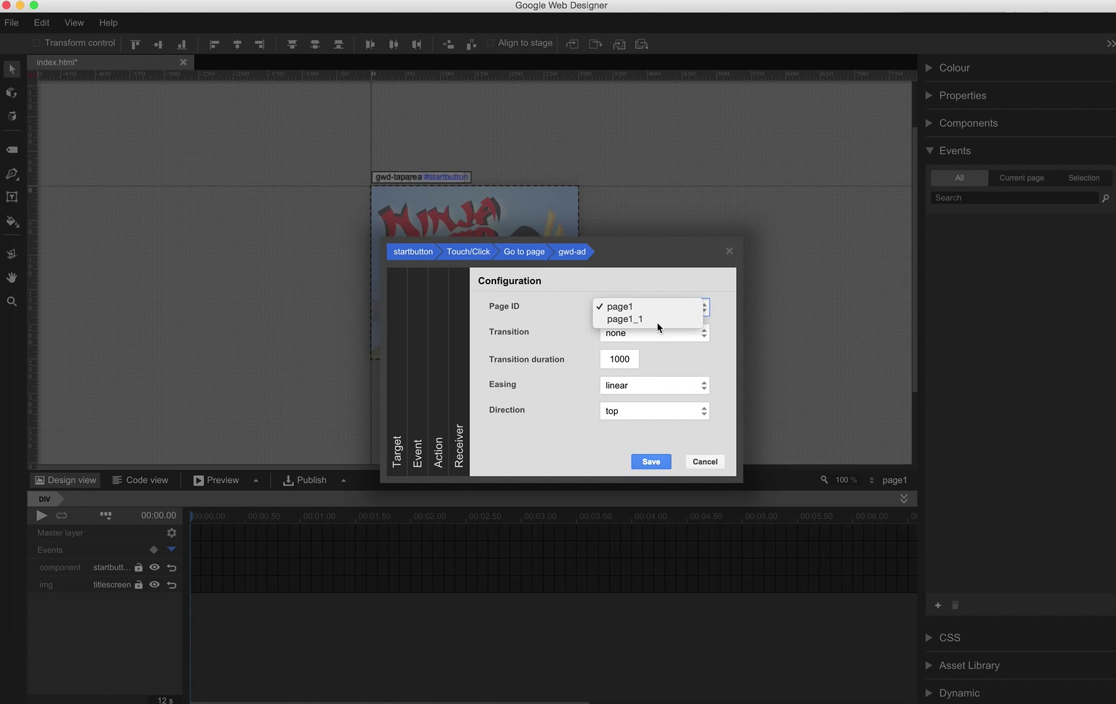
click(660, 328)
click(651, 462)
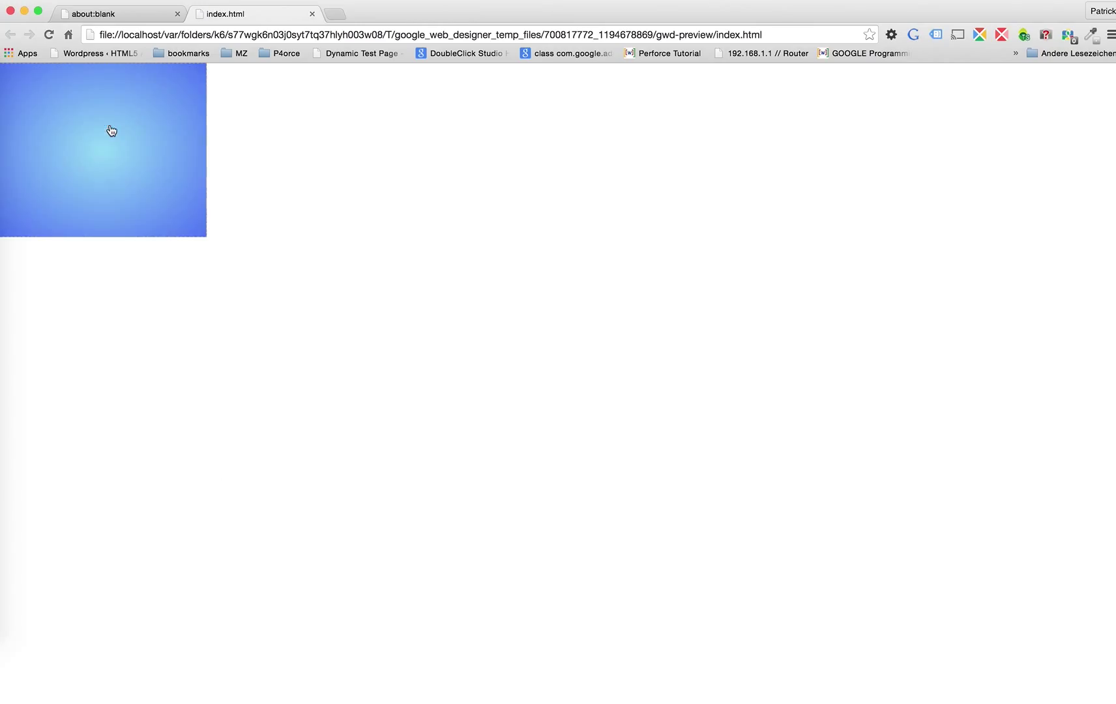
- Close the index.html preview tab and the Chrome window
click(313, 14)
key(super+w)
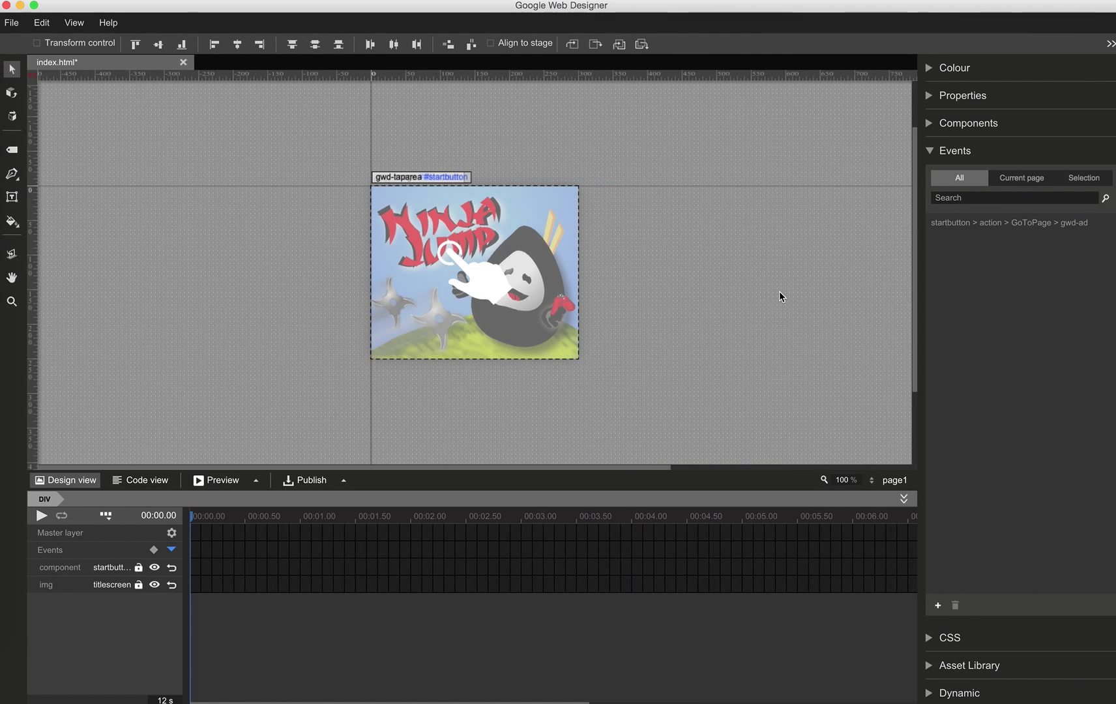
- On page1_1, place the platform.jpg image onto the stage
click(872, 481)
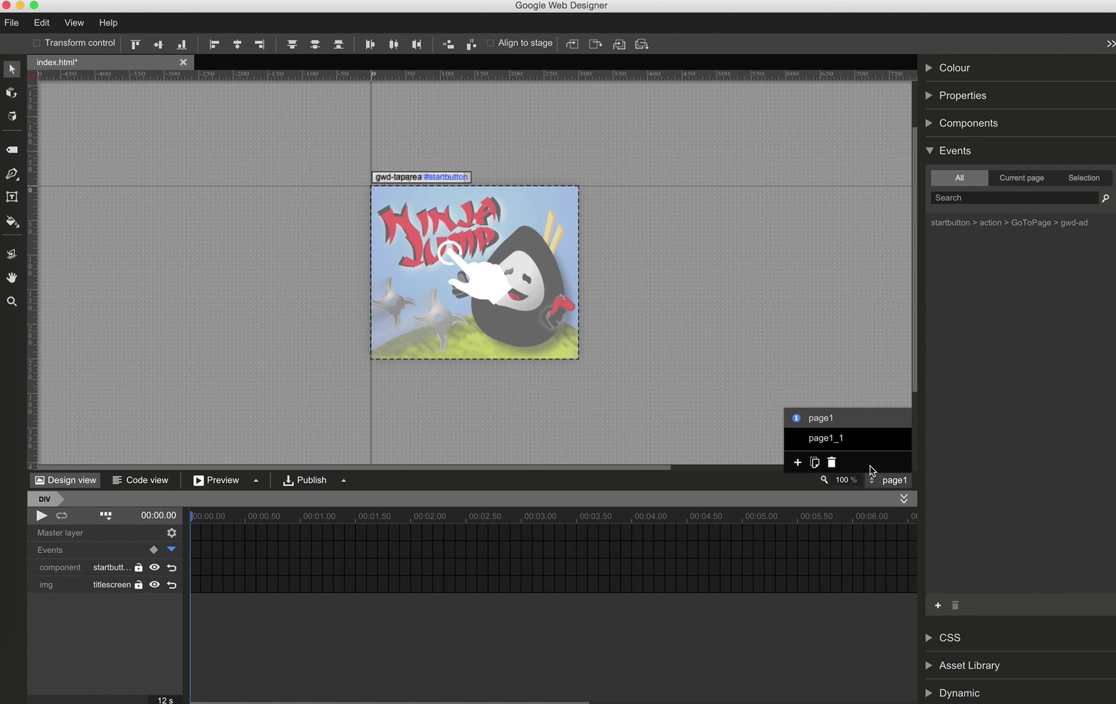
click(839, 443)
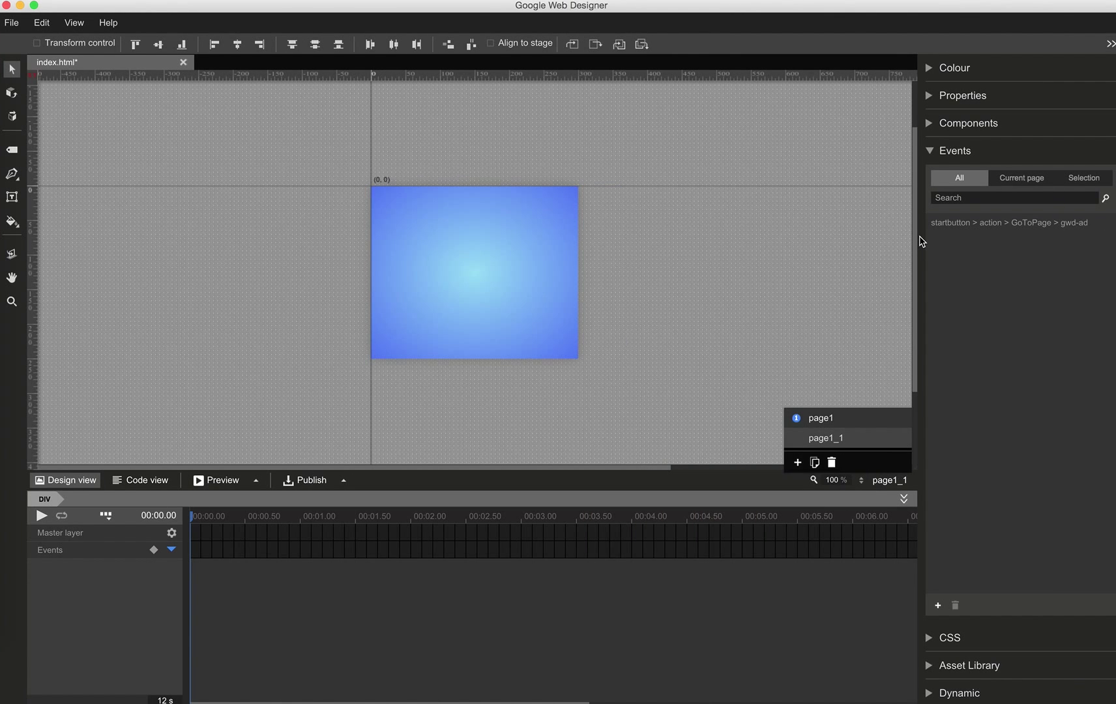
click(930, 150)
click(931, 207)
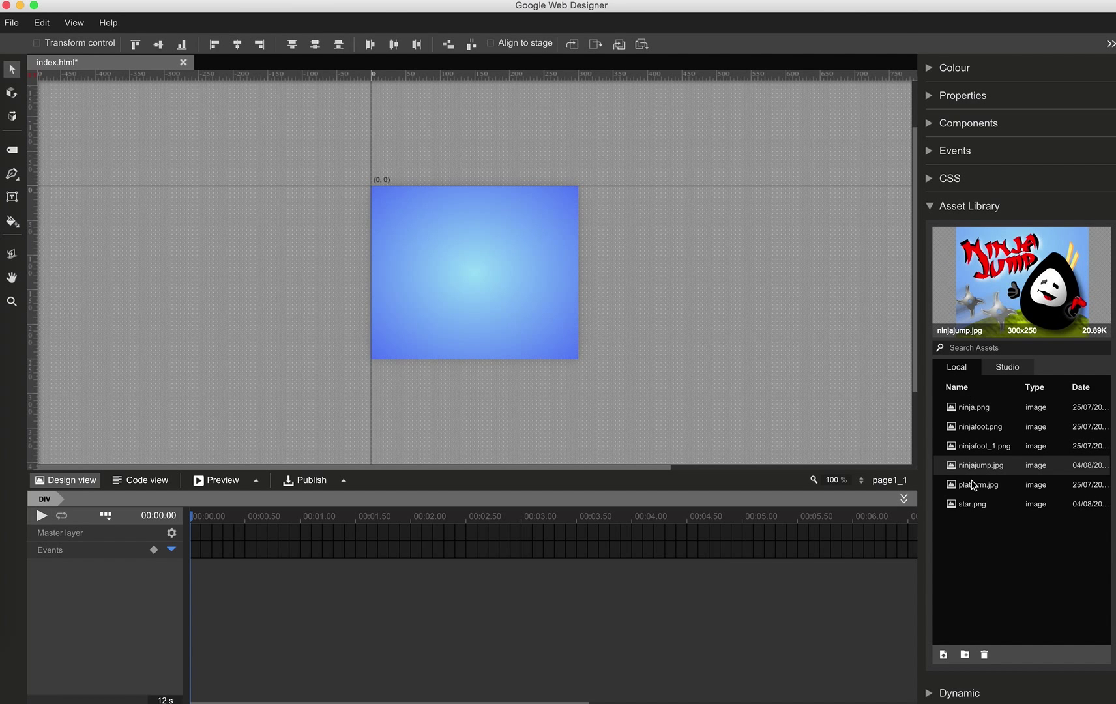
drag(973, 485, 411, 311)
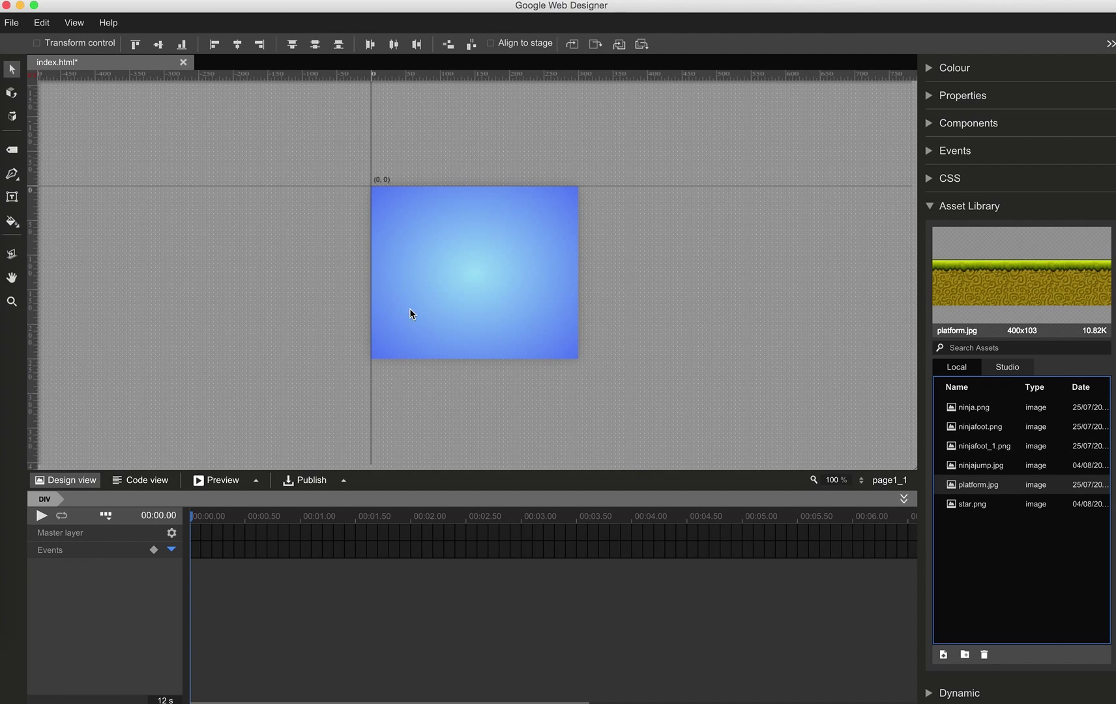
click(933, 207)
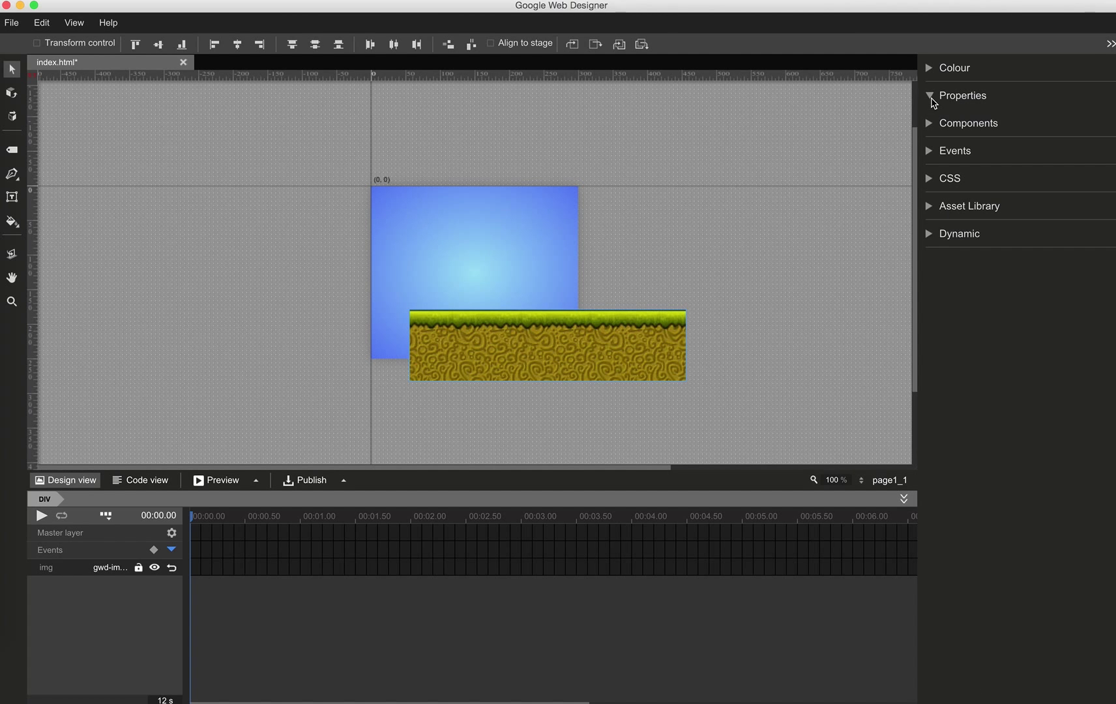
- Give the image ID platform and position it at Left 0, Top 172
click(930, 95)
click(1038, 150)
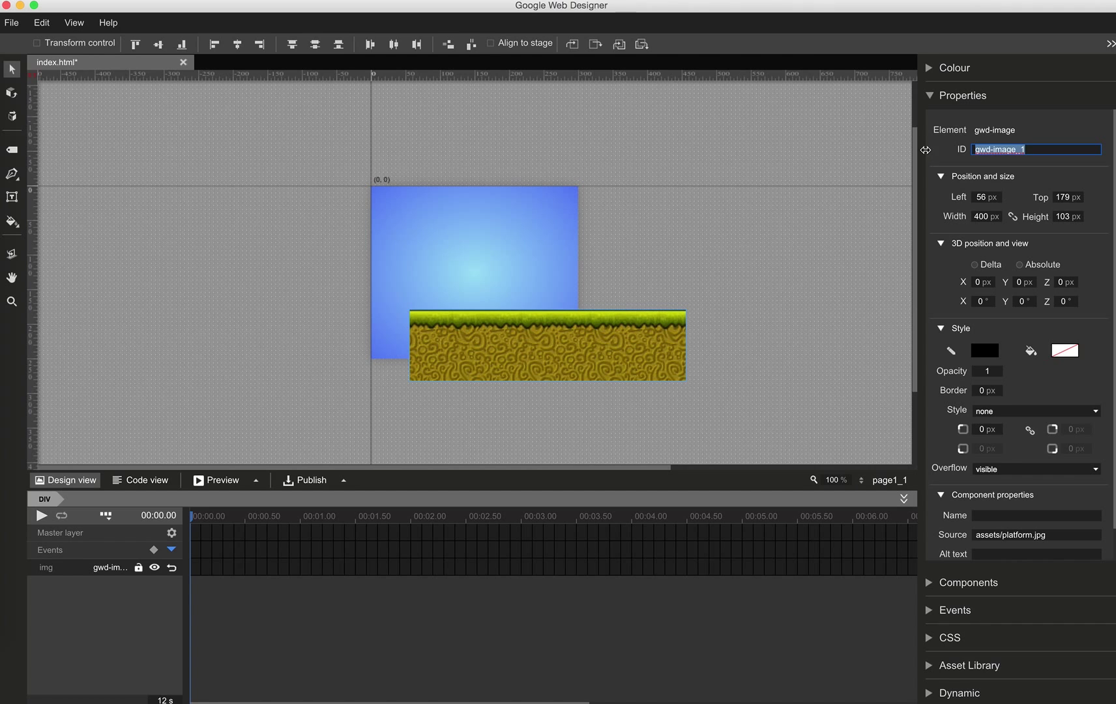
text(platform)
key(Tab)
text(0)
key(Tab)
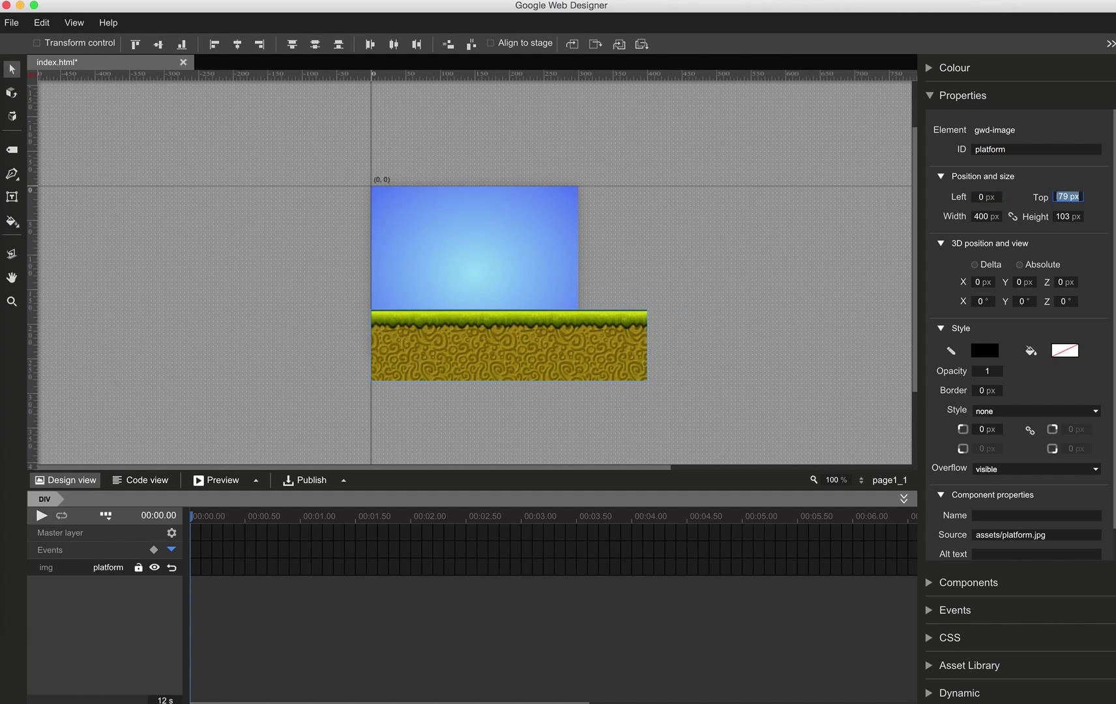
text(172)
key(Return)
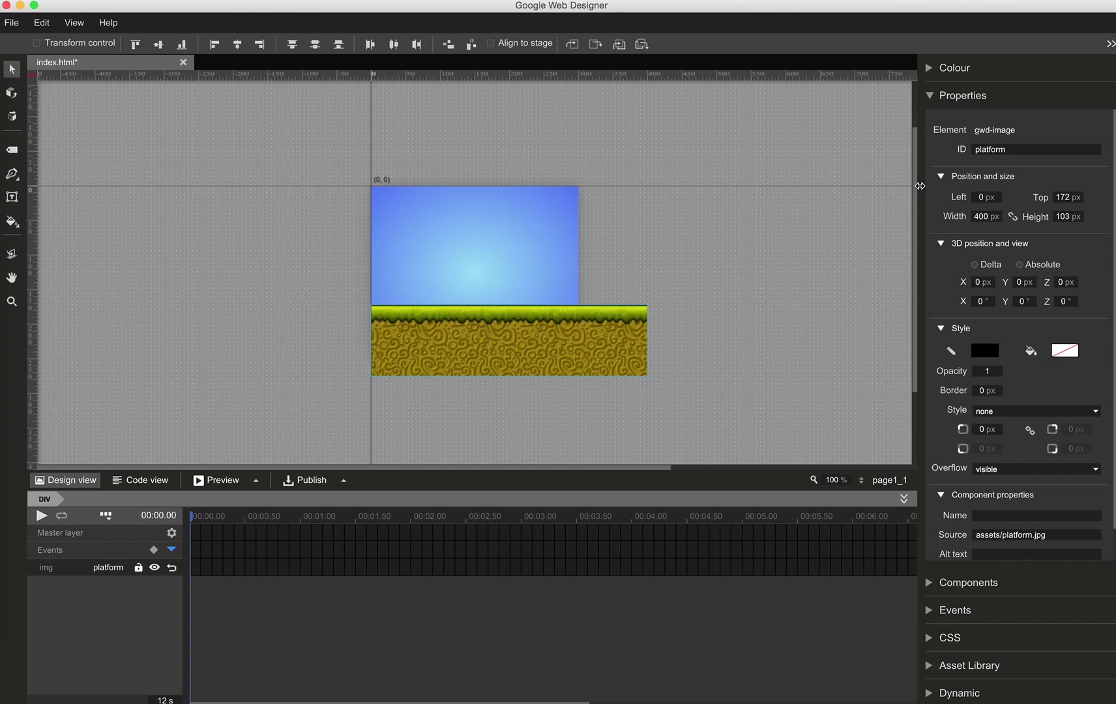
- Add a keyframe at 1 s sliding the platform to 3D X -100
right_click(302, 569)
click(319, 579)
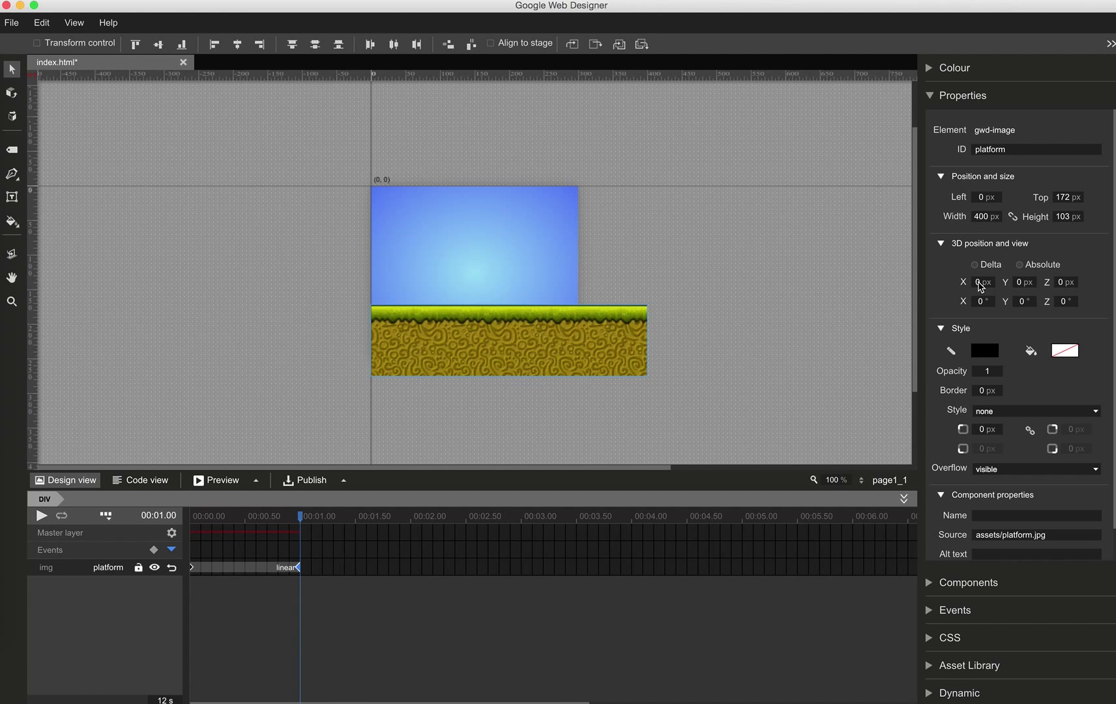
drag(981, 287, 990, 358)
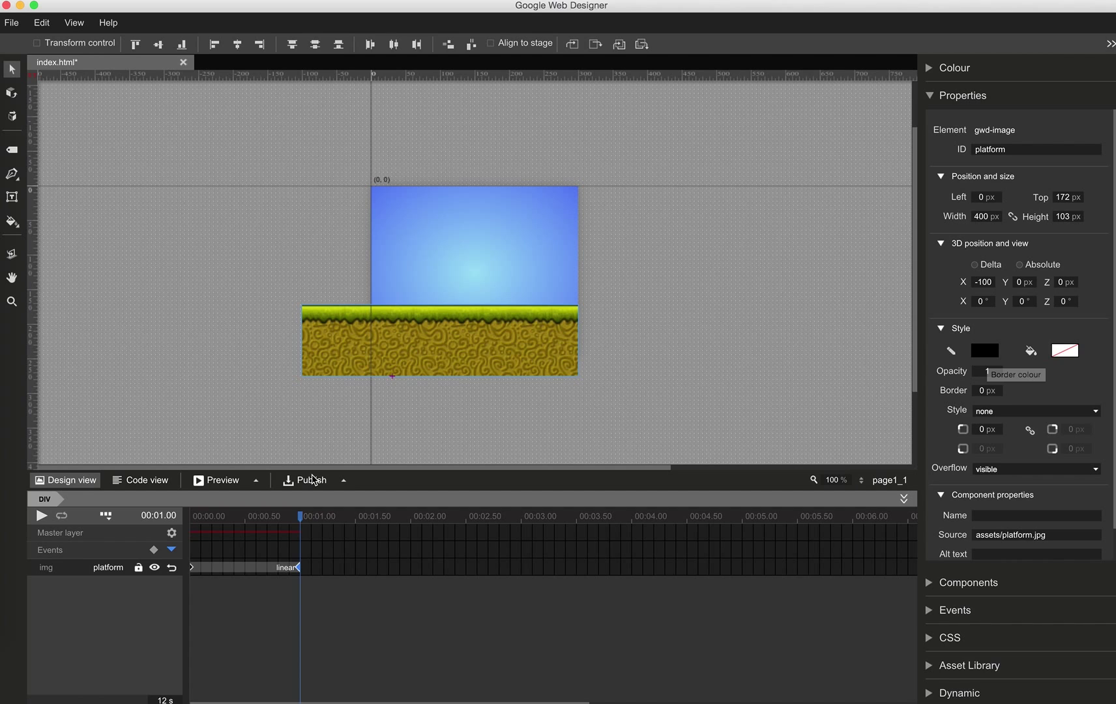
drag(301, 518, 171, 525)
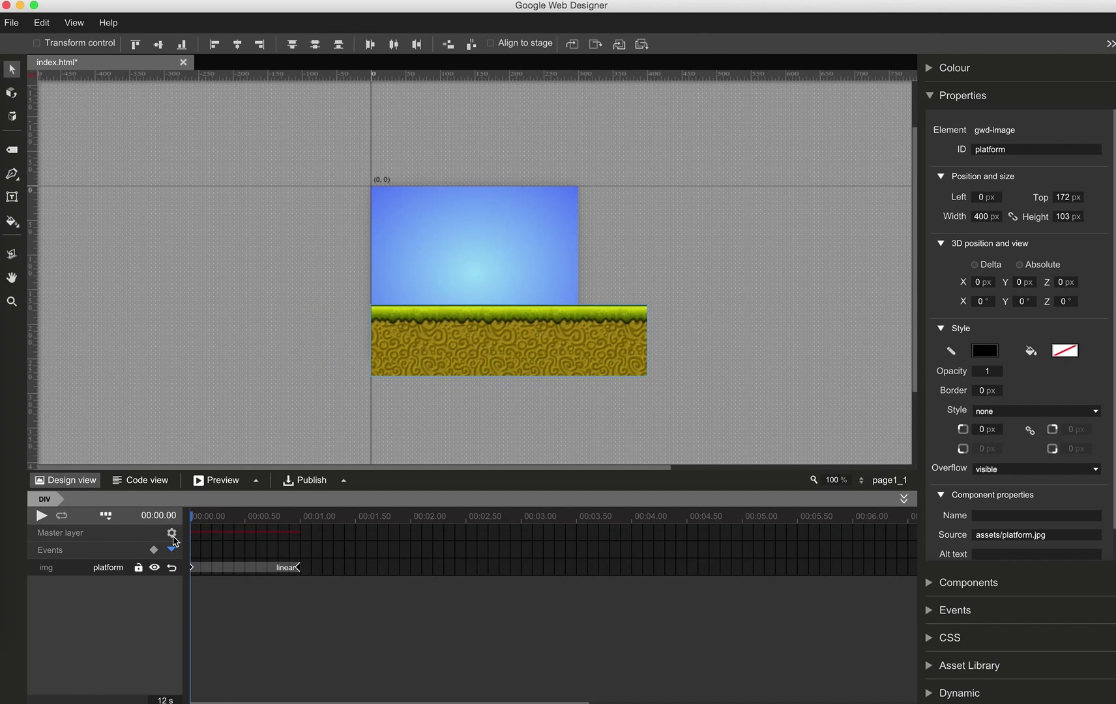
- Set the platform animation to loop infinitely and preview the ad in Chrome
click(173, 569)
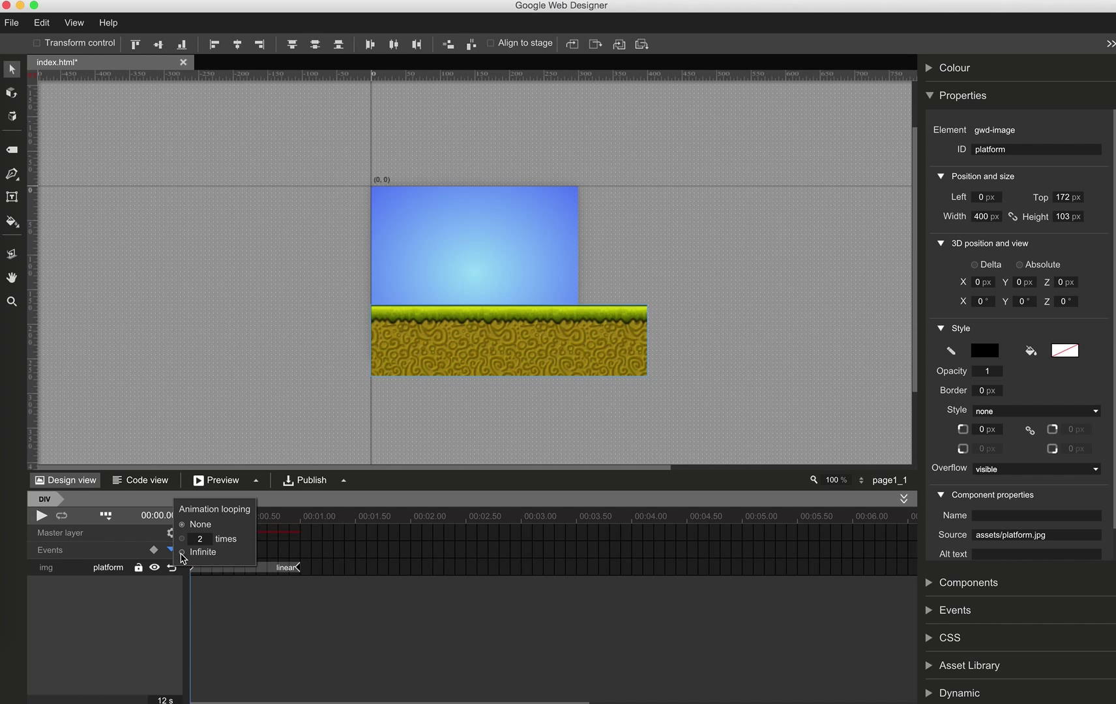
click(181, 553)
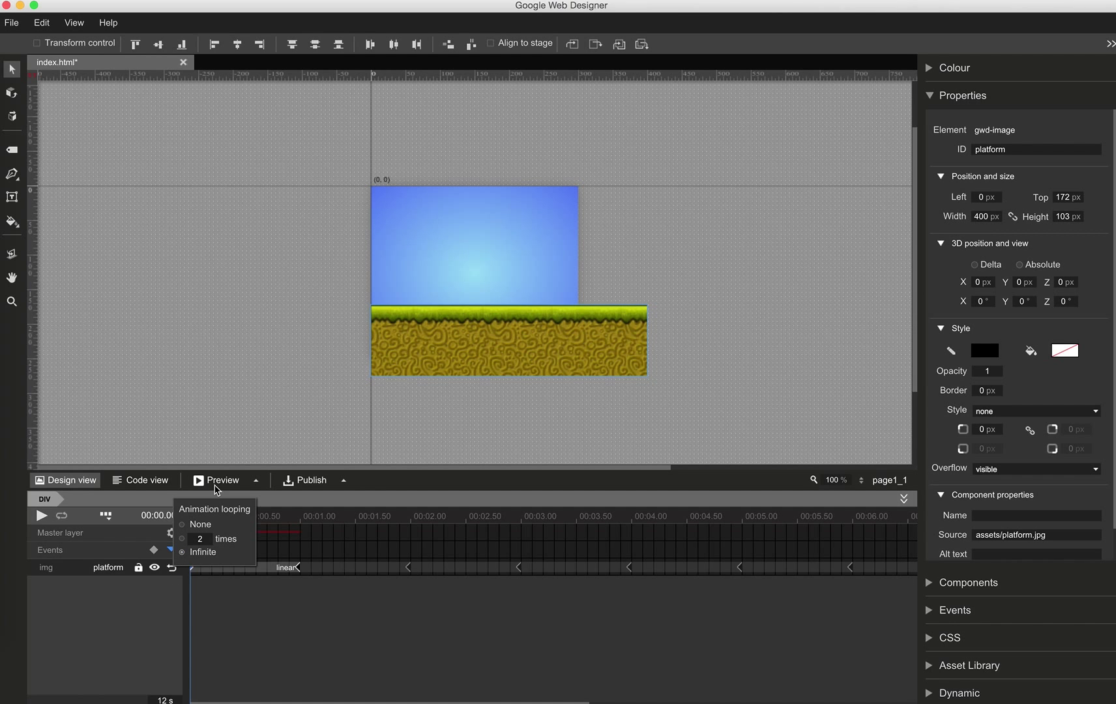
click(284, 531)
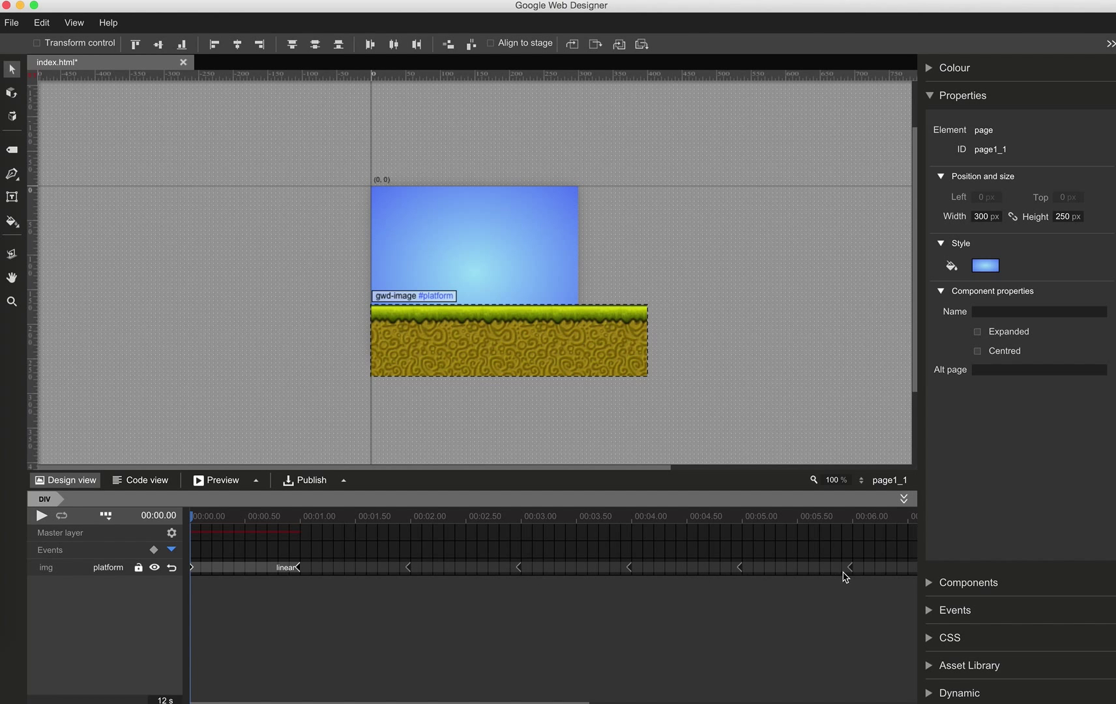
click(222, 480)
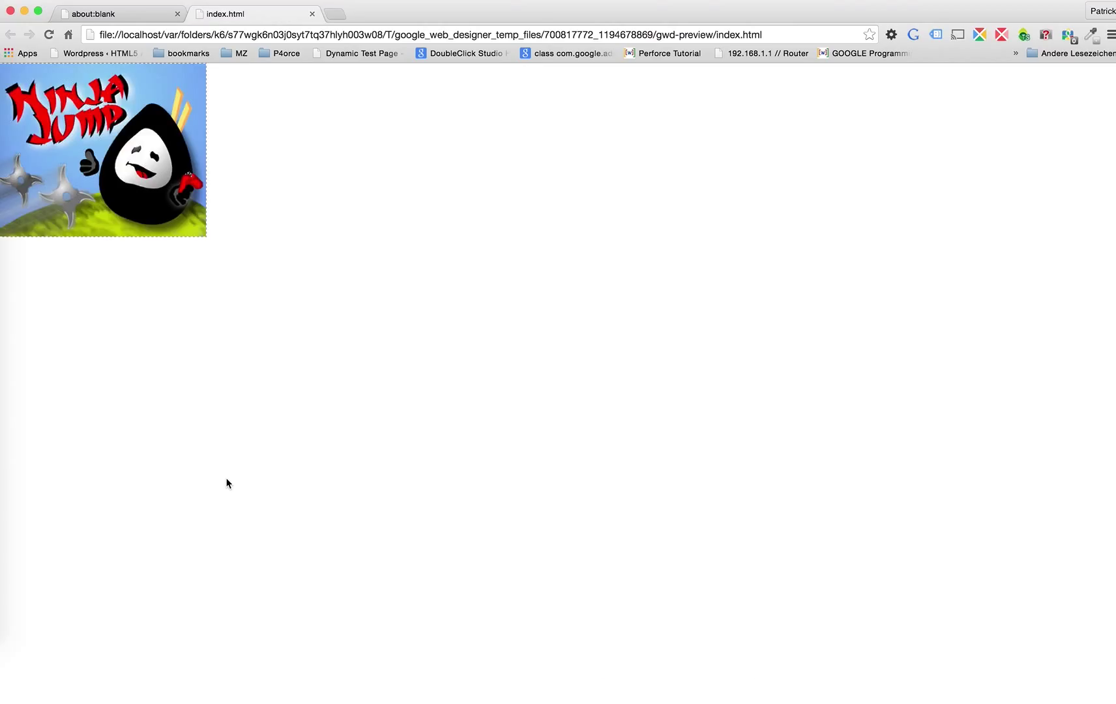
- Tap the Ninja Jump splash in the Chrome preview to confirm it opens the game page
click(120, 167)
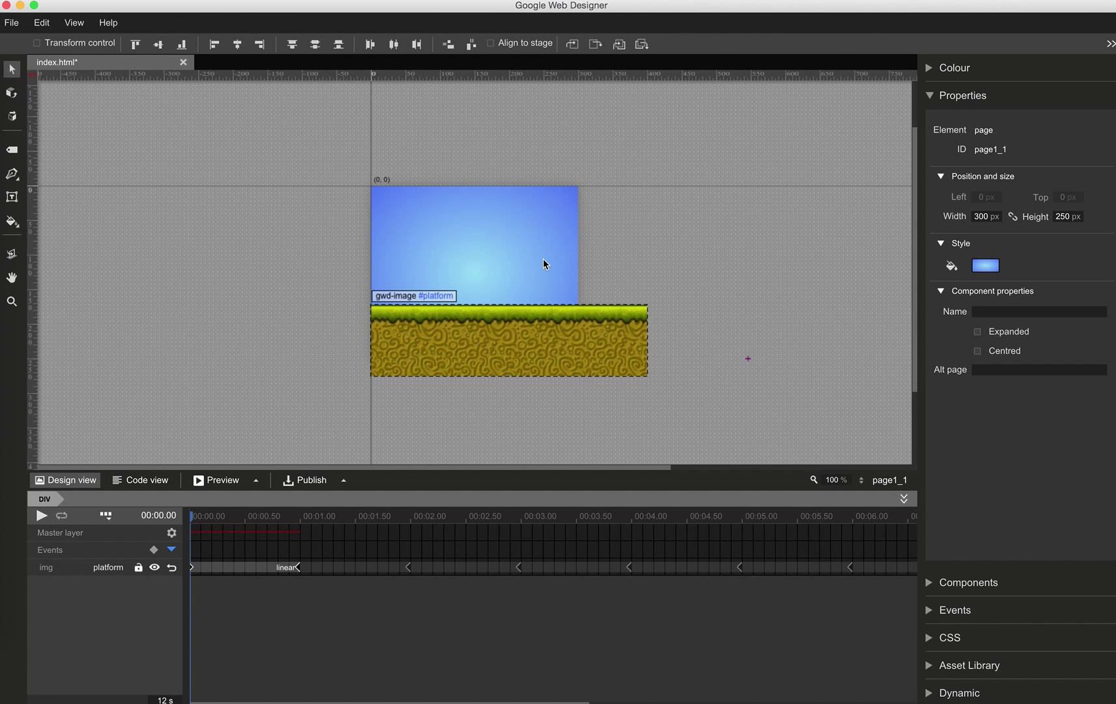
- Draw a div above the platform with ID ninja at Left 70, Top 120
click(11, 151)
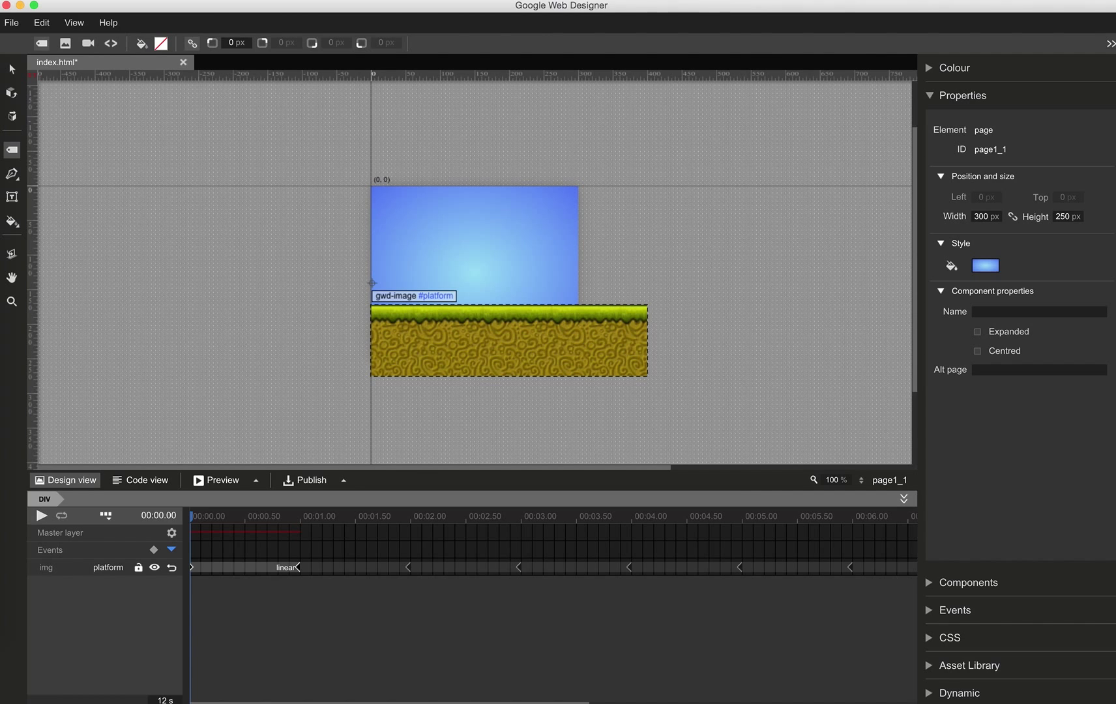
drag(392, 240, 431, 280)
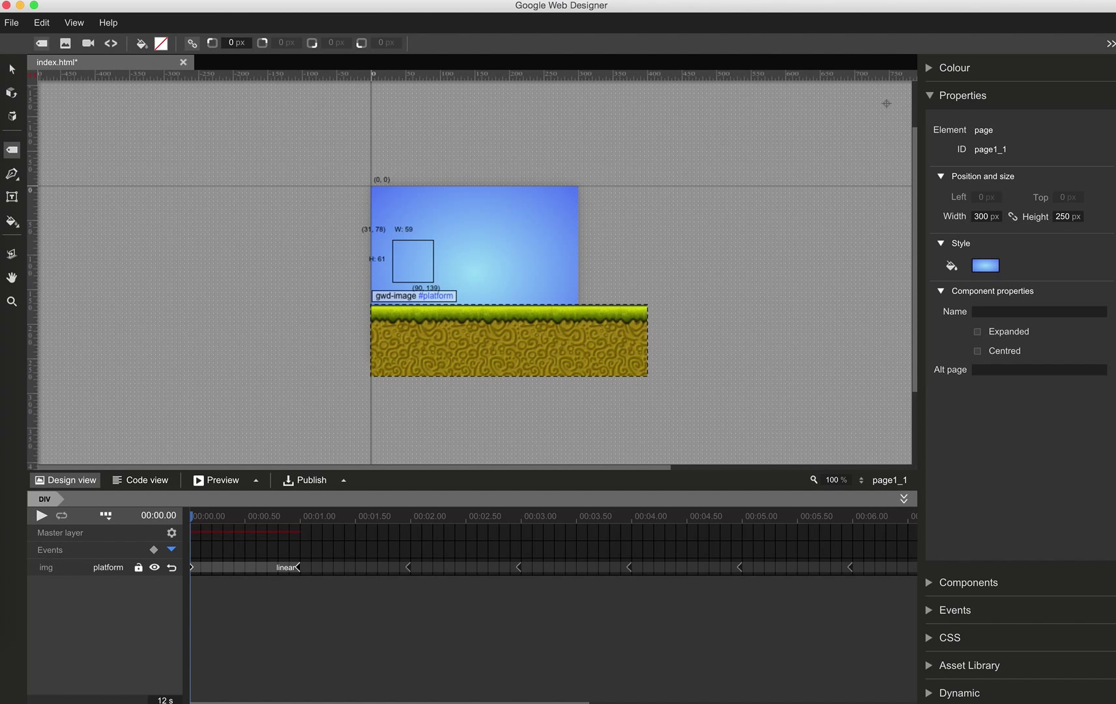
click(994, 150)
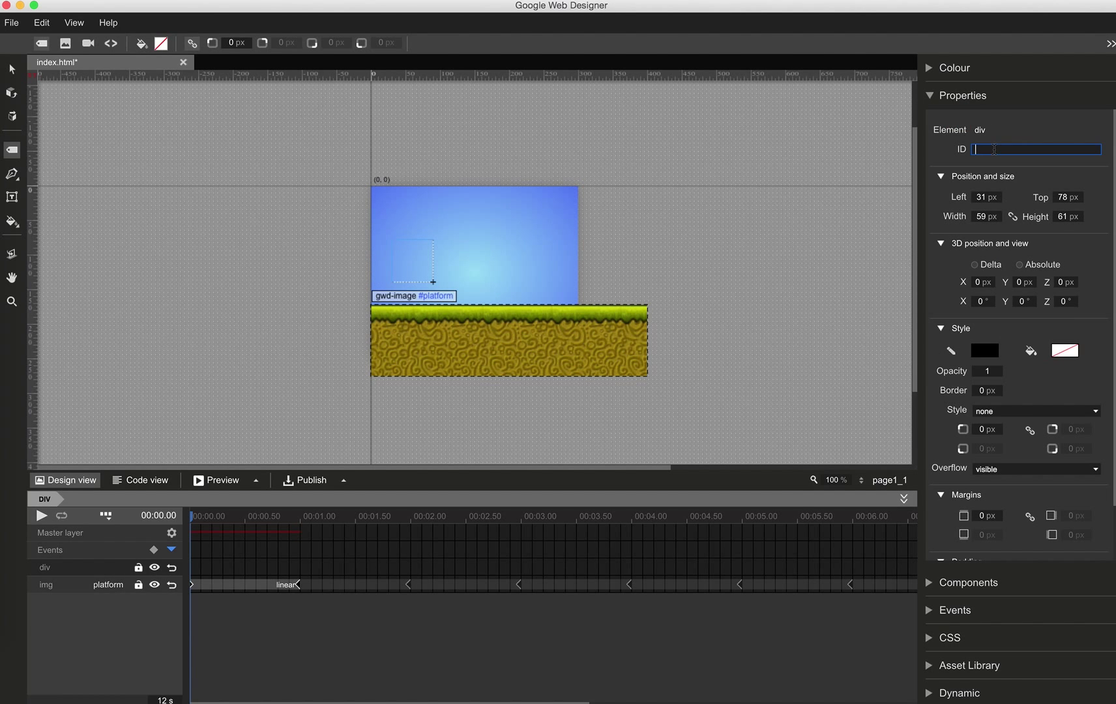
text(ninja)
key(Tab)
text(70)
key(Tab)
text(120)
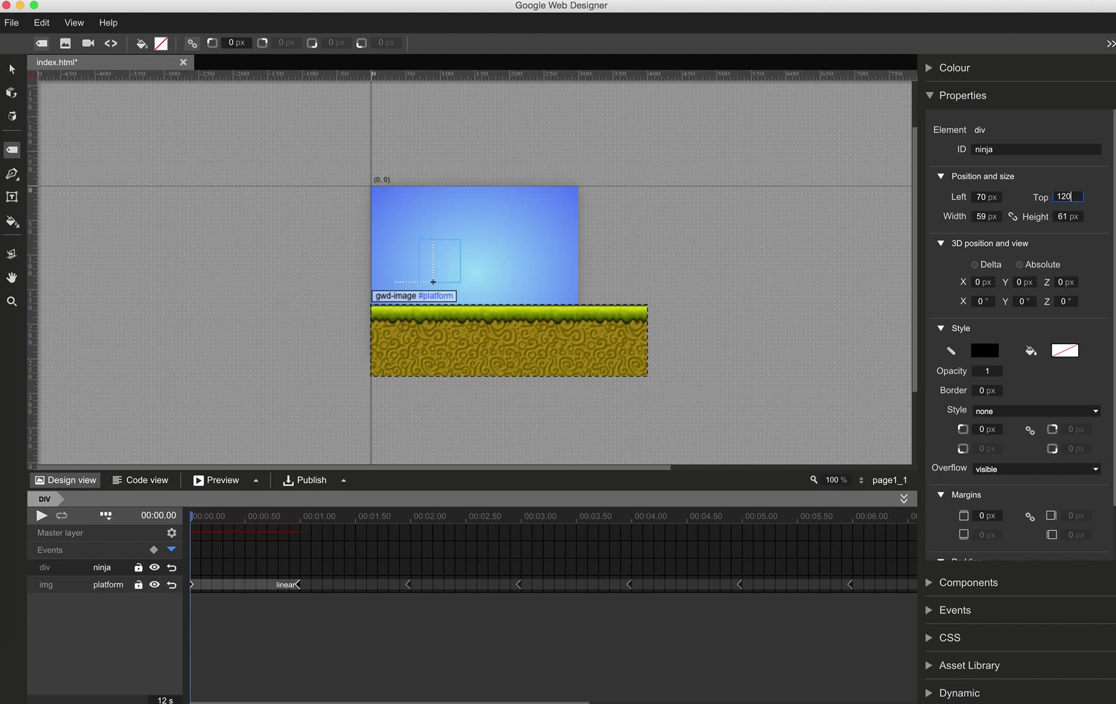
key(Return)
- Set the ninja div's width to 54 px and return to the Selection tool
click(986, 216)
text(54)
key(Tab)
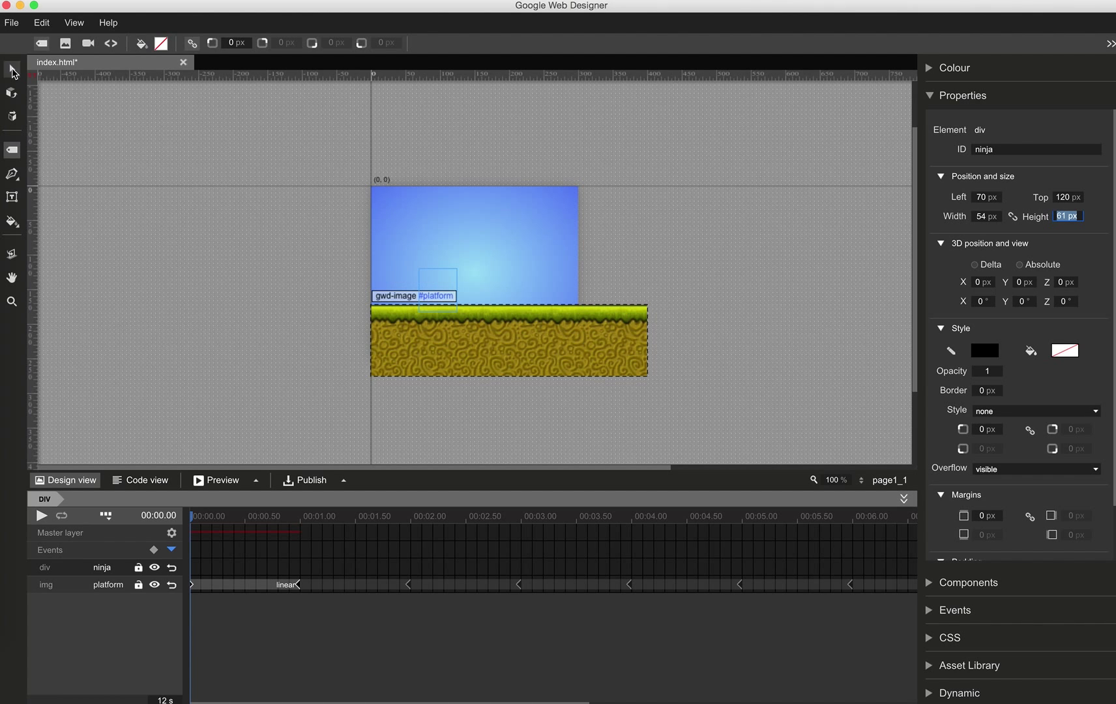
click(13, 70)
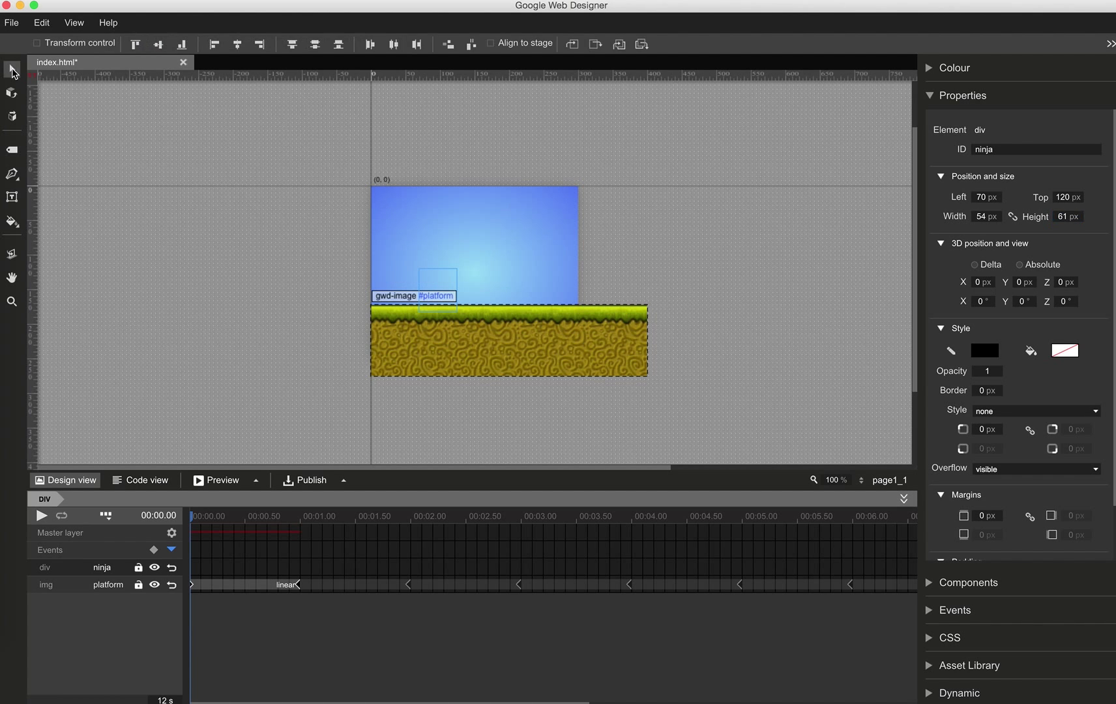
click(566, 337)
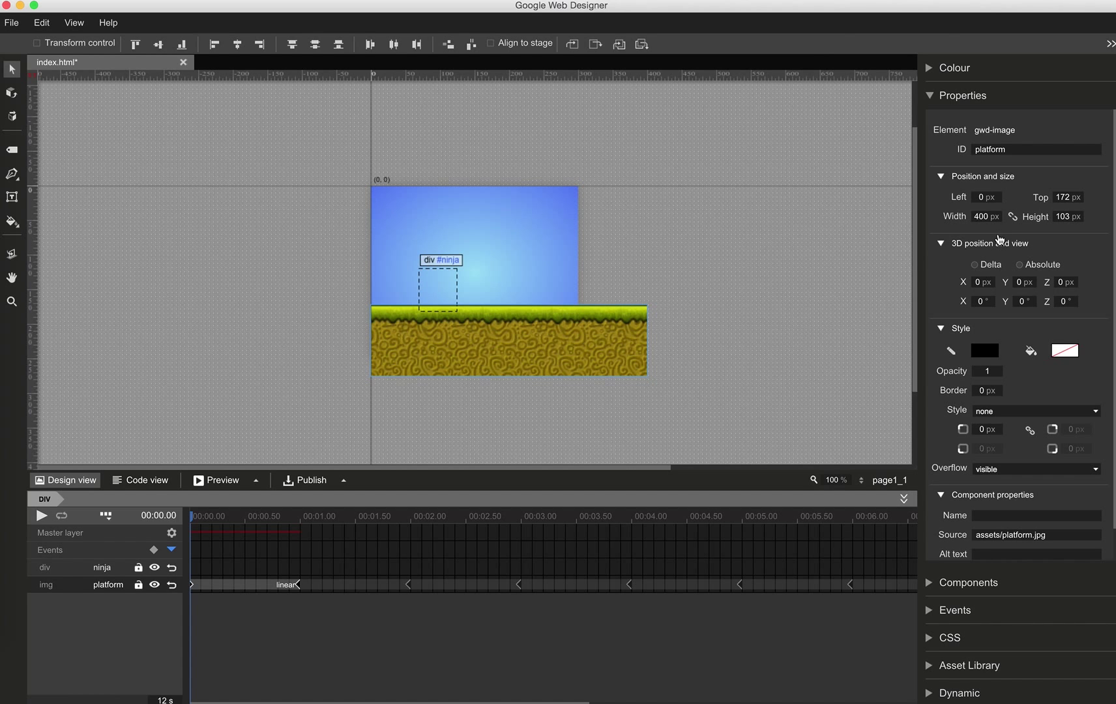
- Enter the ninja div and place the ninja.png image inside it
double_click(430, 288)
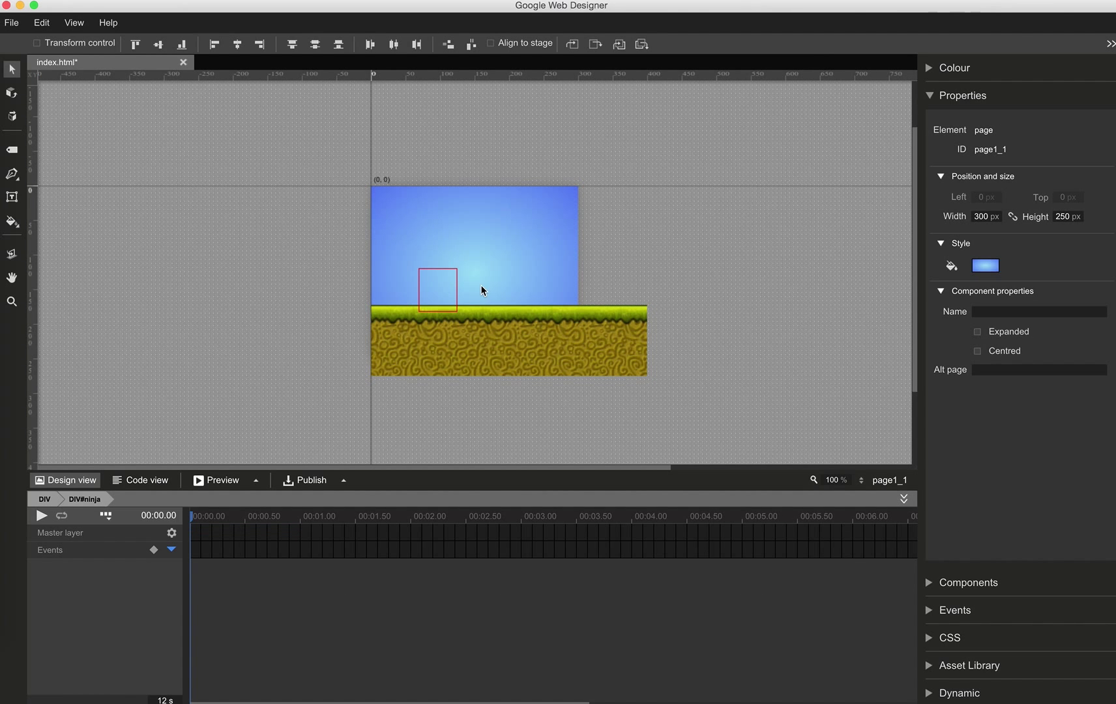
click(930, 95)
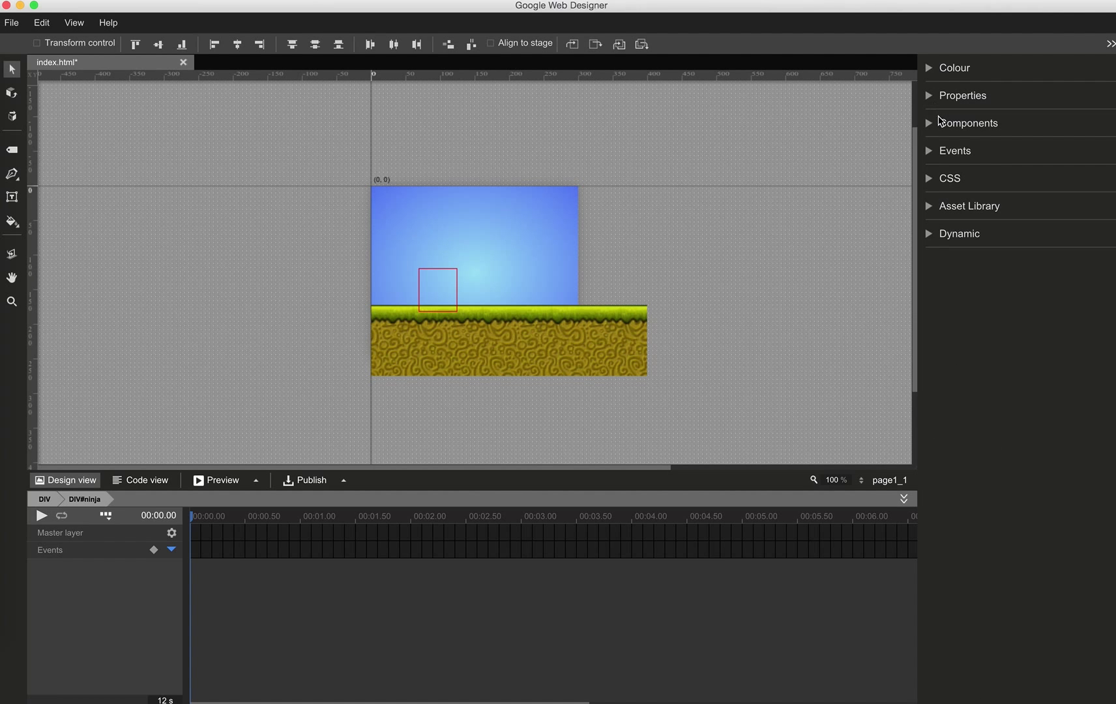
click(938, 207)
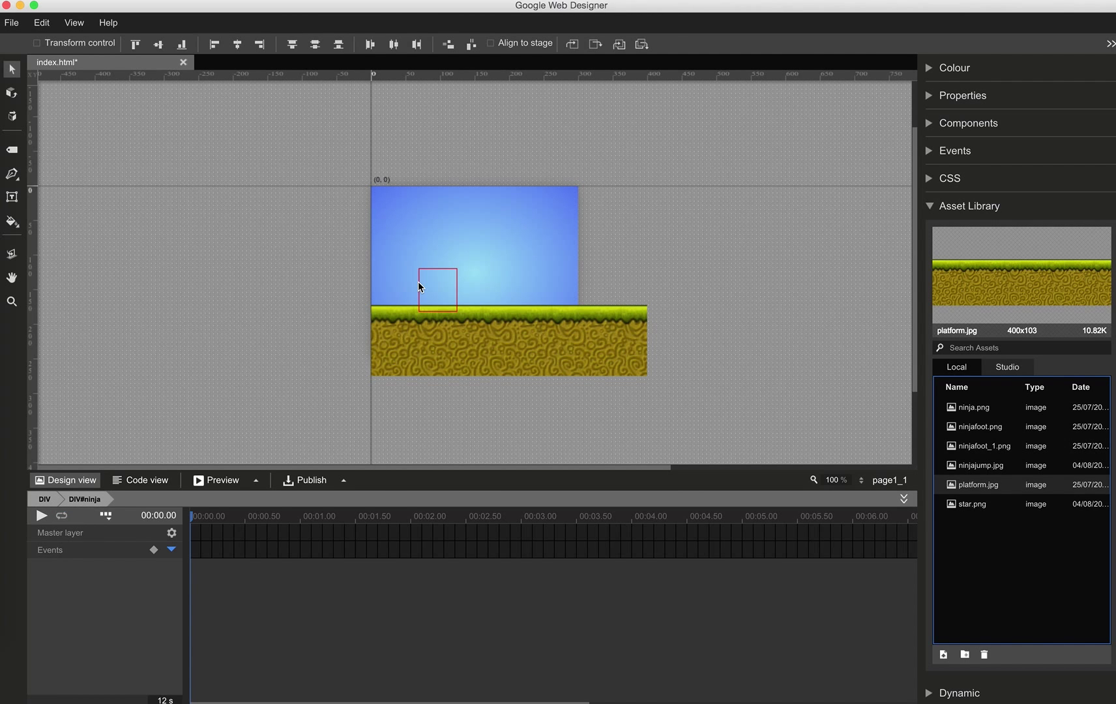
drag(973, 408, 435, 282)
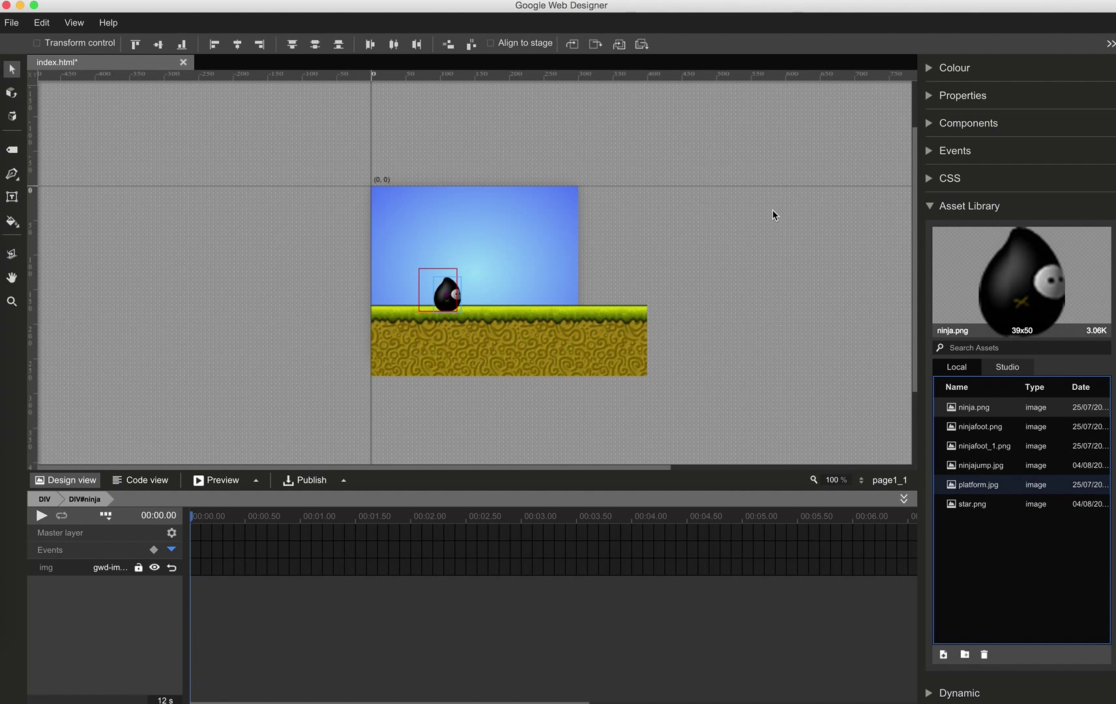
click(930, 206)
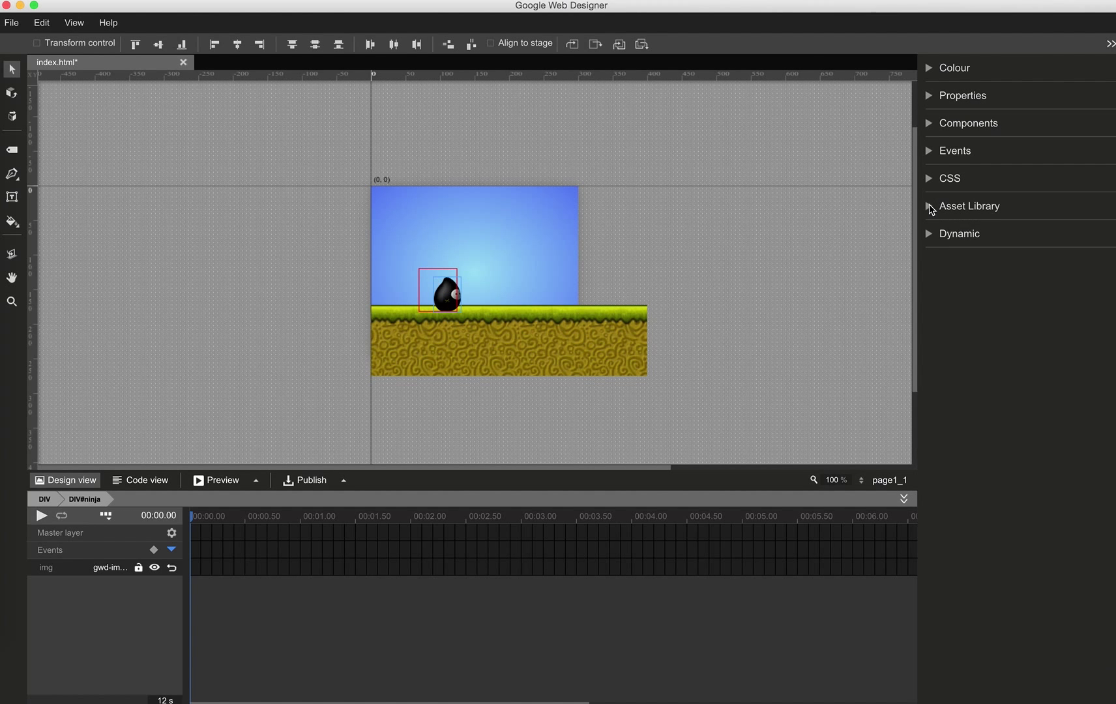
- Rename the image ninjabody and position it at Left 0, Top 0
click(930, 97)
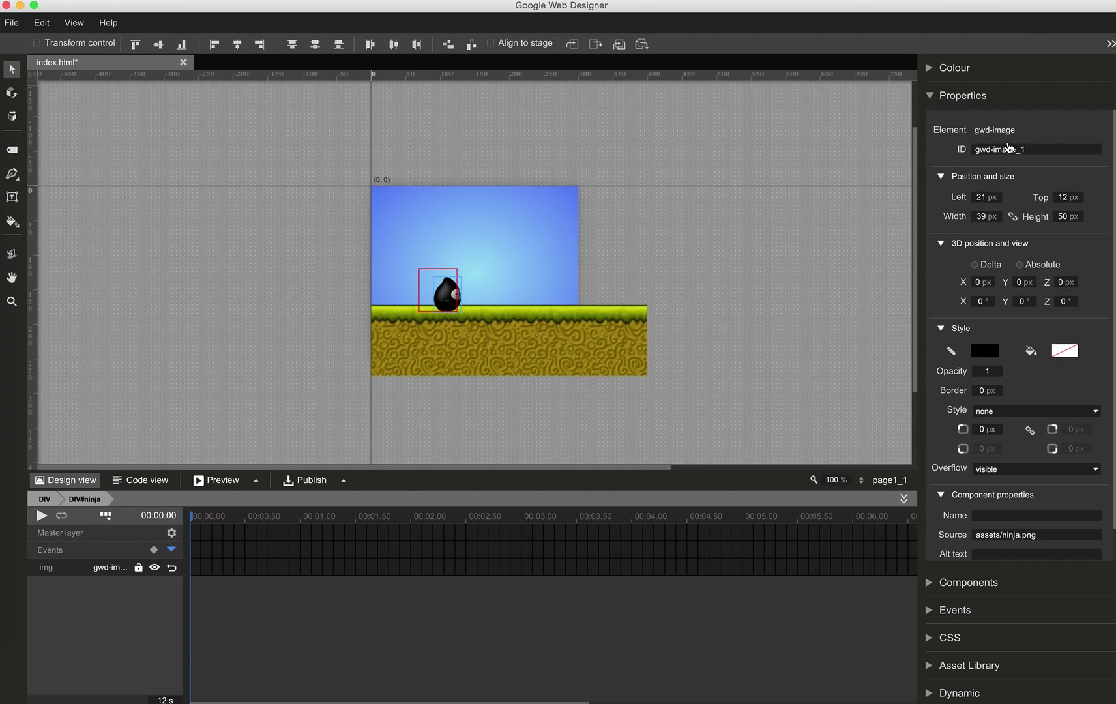
drag(1032, 149, 943, 155)
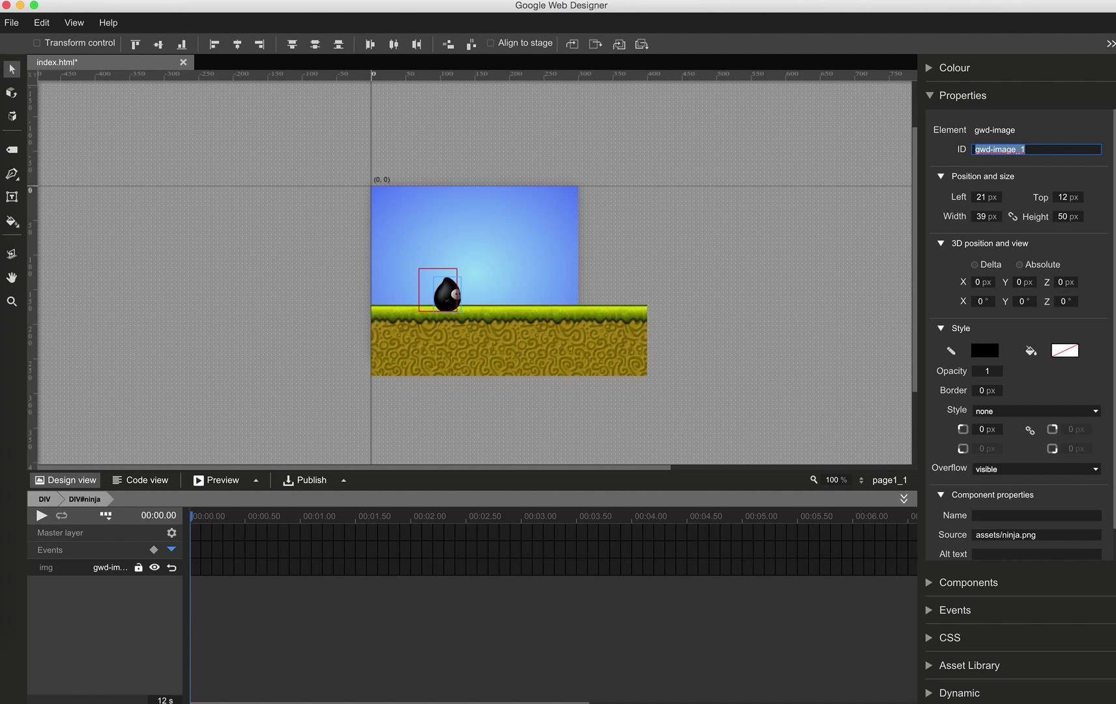
text(ninjabody)
key(Tab)
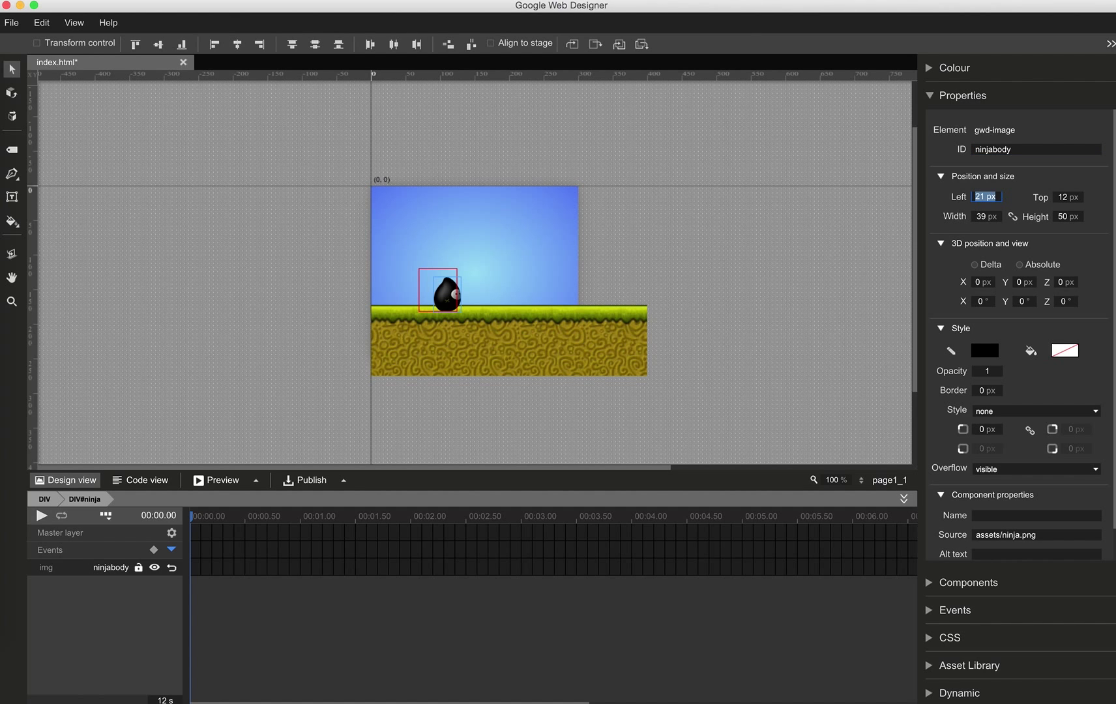
text(0)
key(Tab)
text(0)
key(Return)
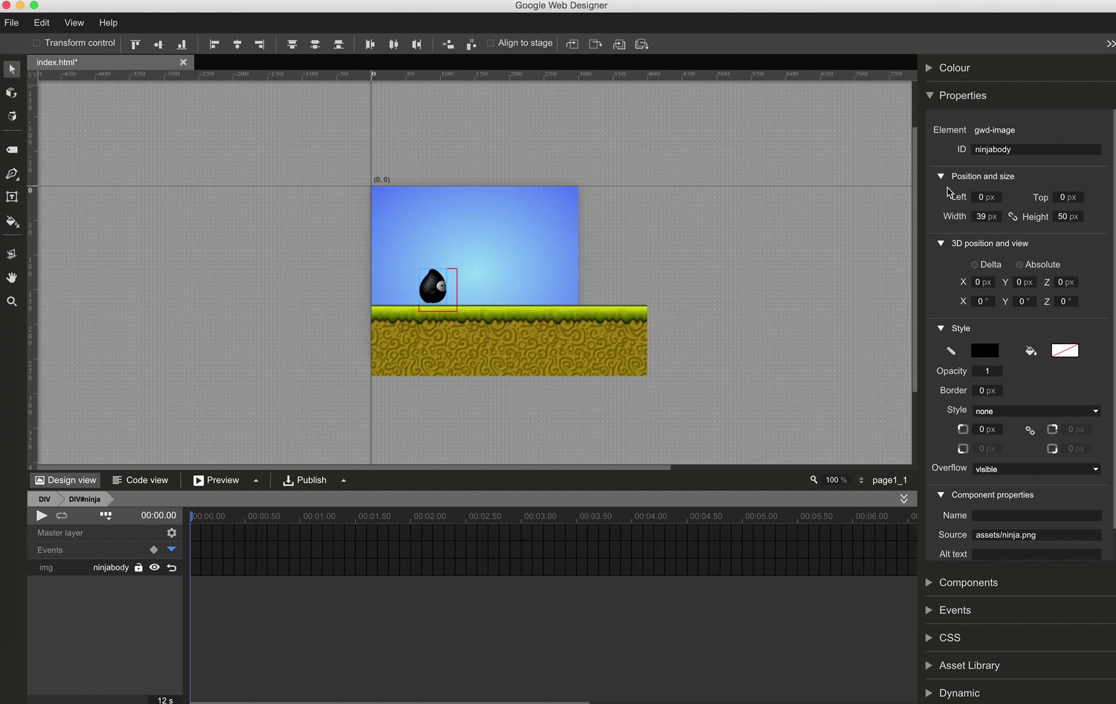
- Shift the ninja image's 3D X offset to -4 px
click(982, 283)
text(-4)
key(Tab)
key(Tab)
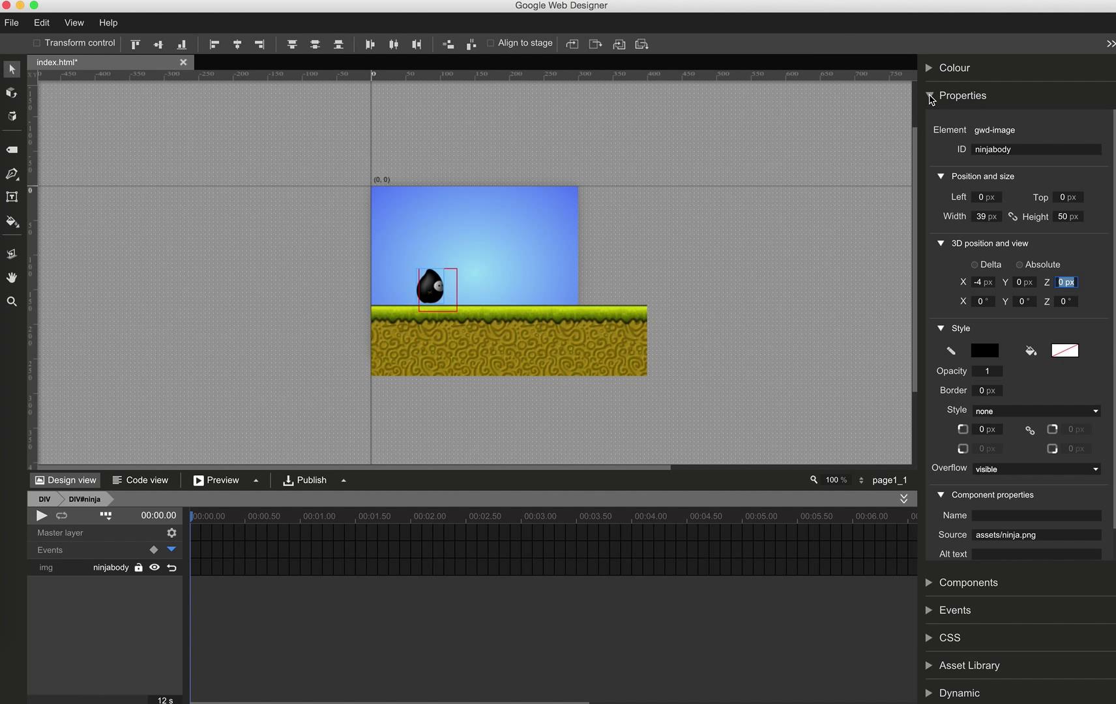
click(931, 96)
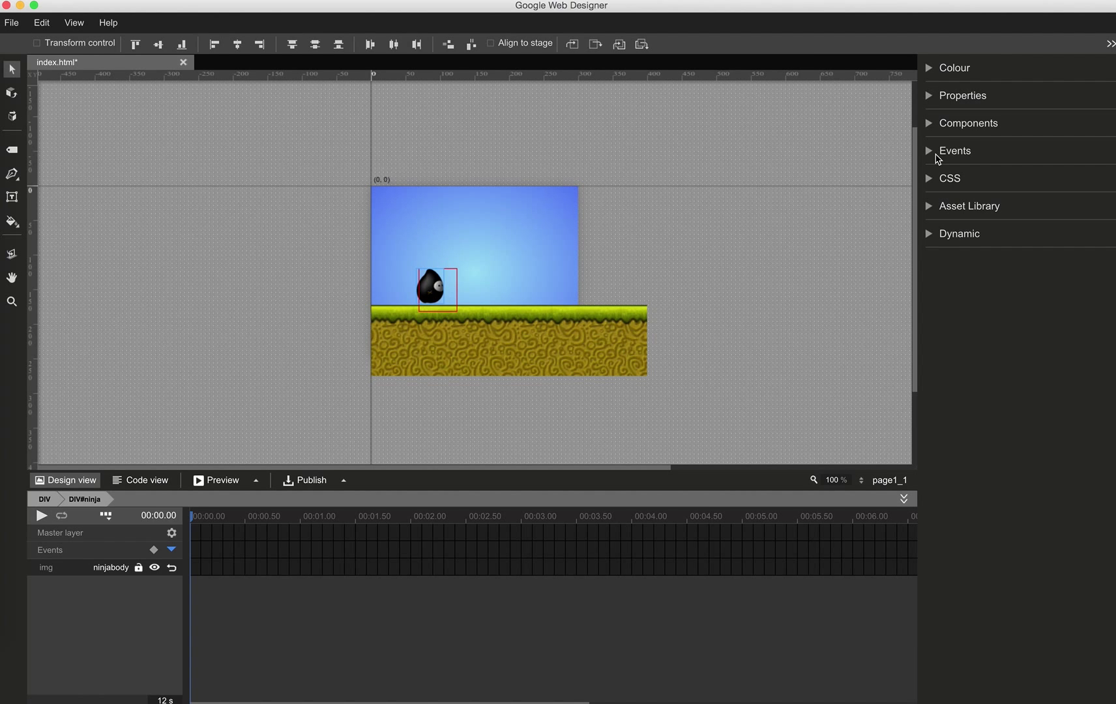
click(931, 207)
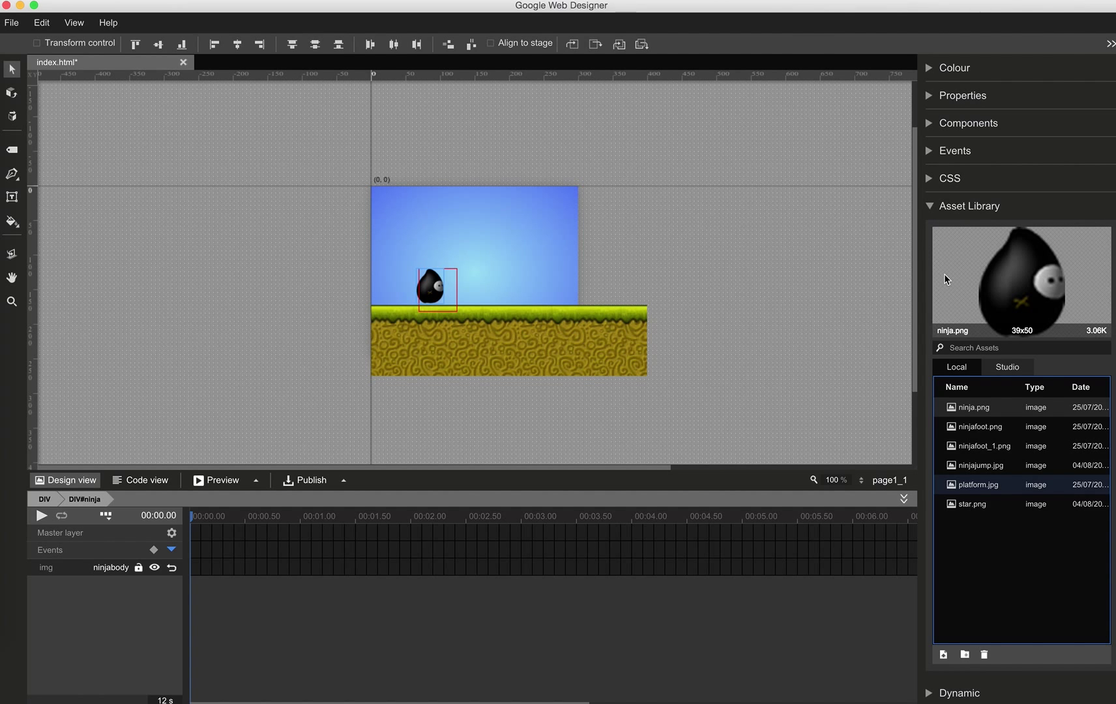
- Drop ninjafoot.png onto the ninja and give it the ID foot_front
drag(984, 435, 431, 309)
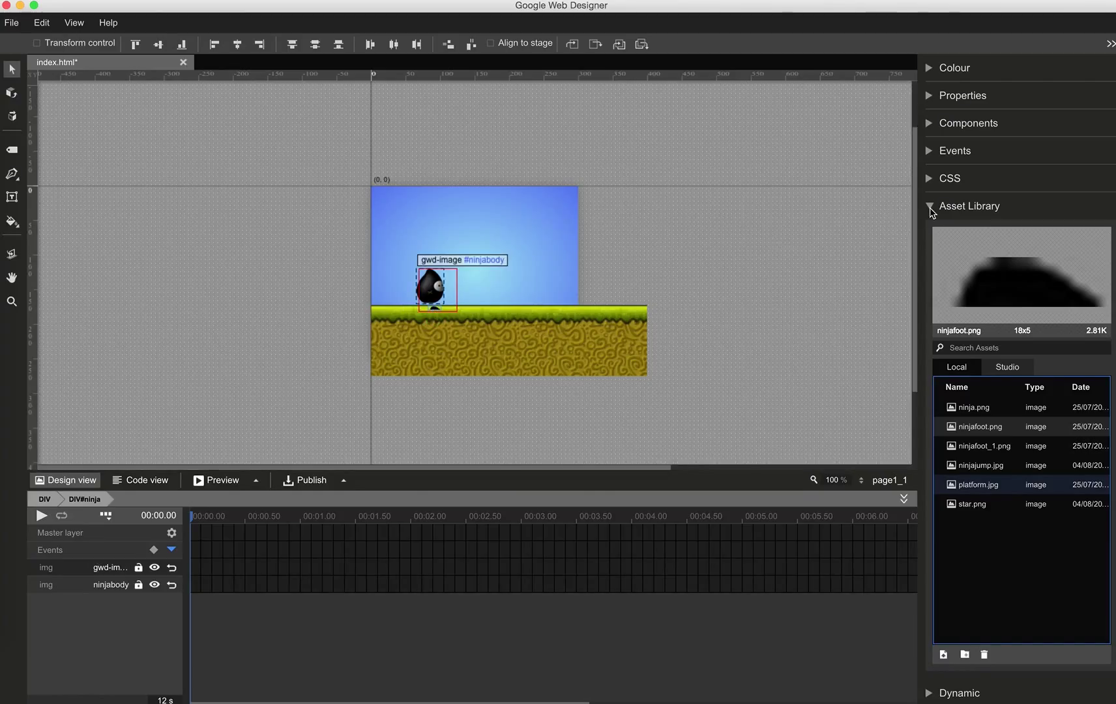
click(931, 208)
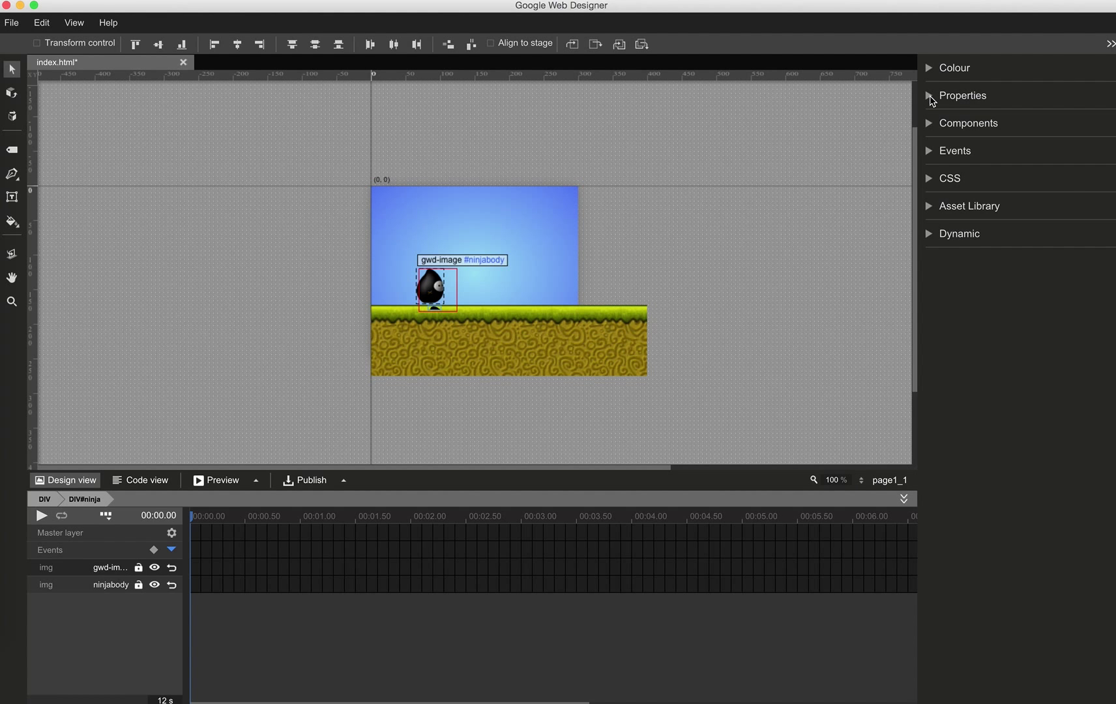
click(931, 98)
click(1025, 149)
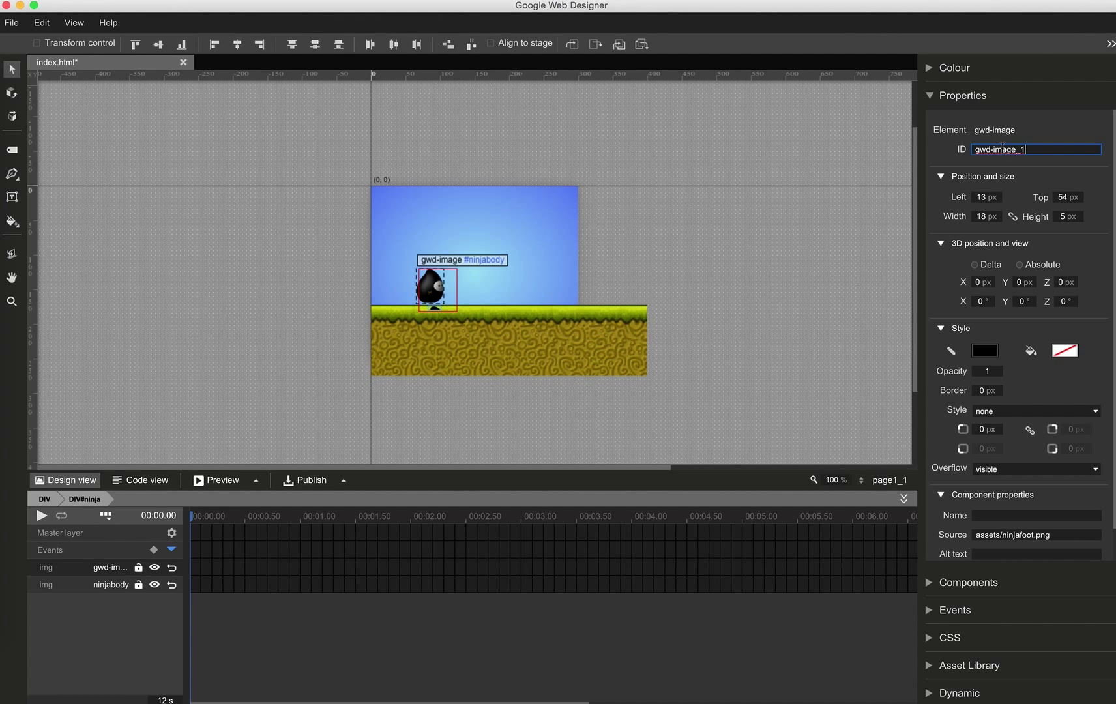
key(super+a)
text(foot_front)
key(Return)
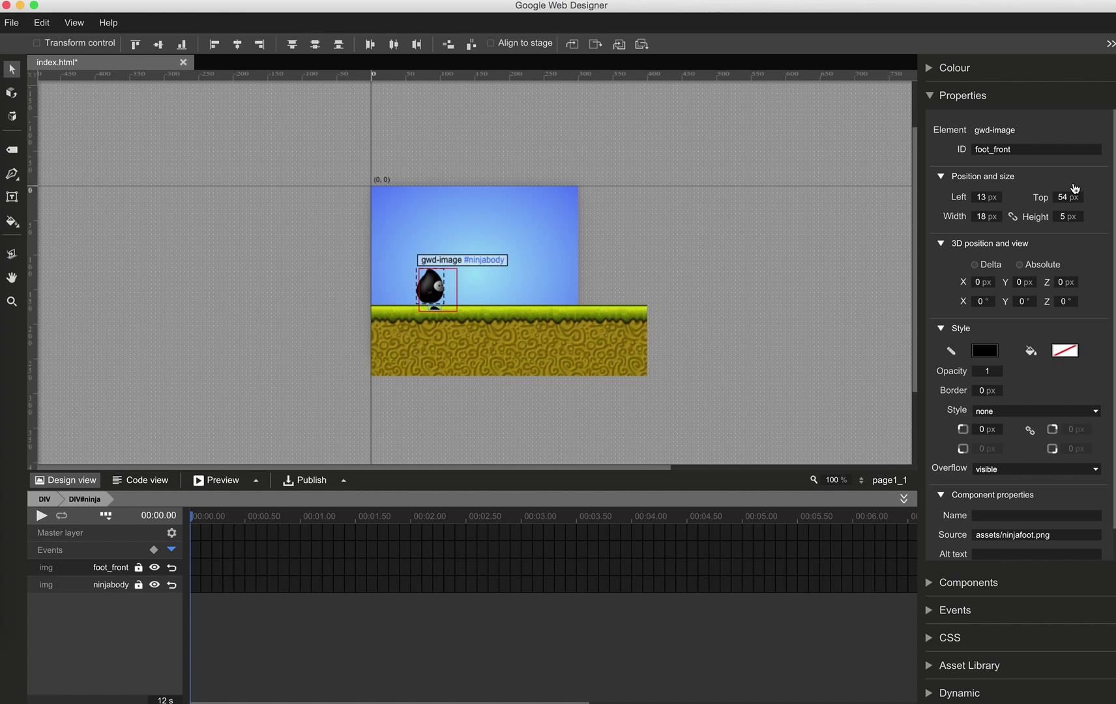
- Position foot_front at Left 16 px and Top 48 px
click(984, 197)
text(16)
key(Tab)
text(48)
key(Return)
mouse_move(939, 121)
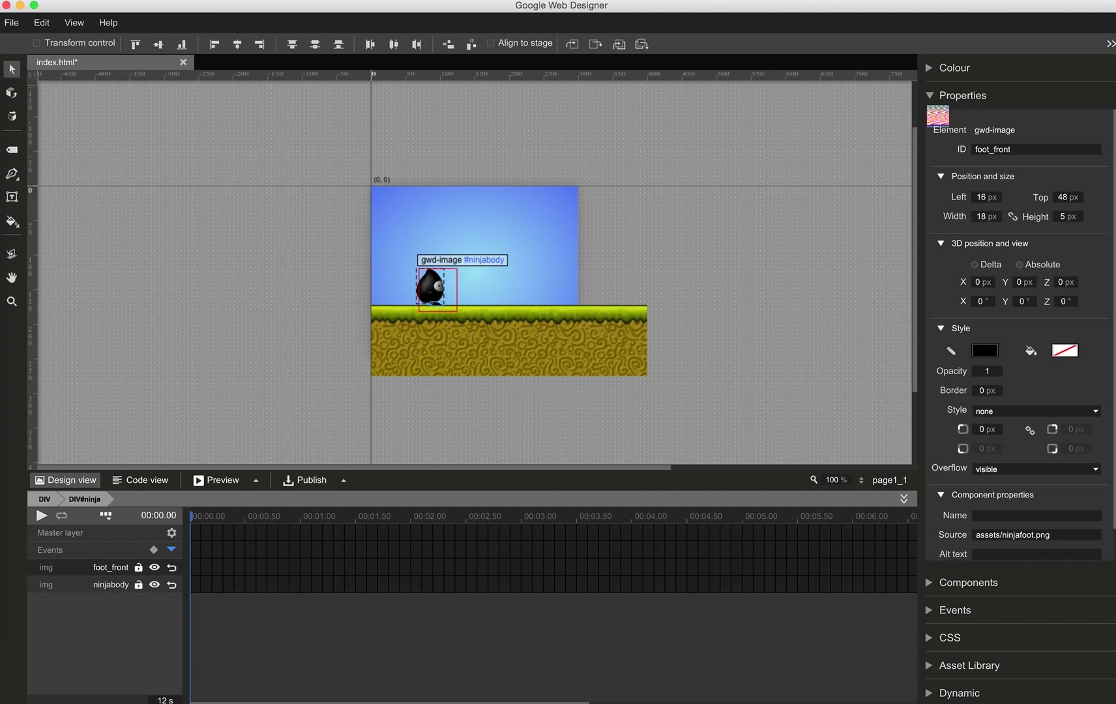
click(930, 96)
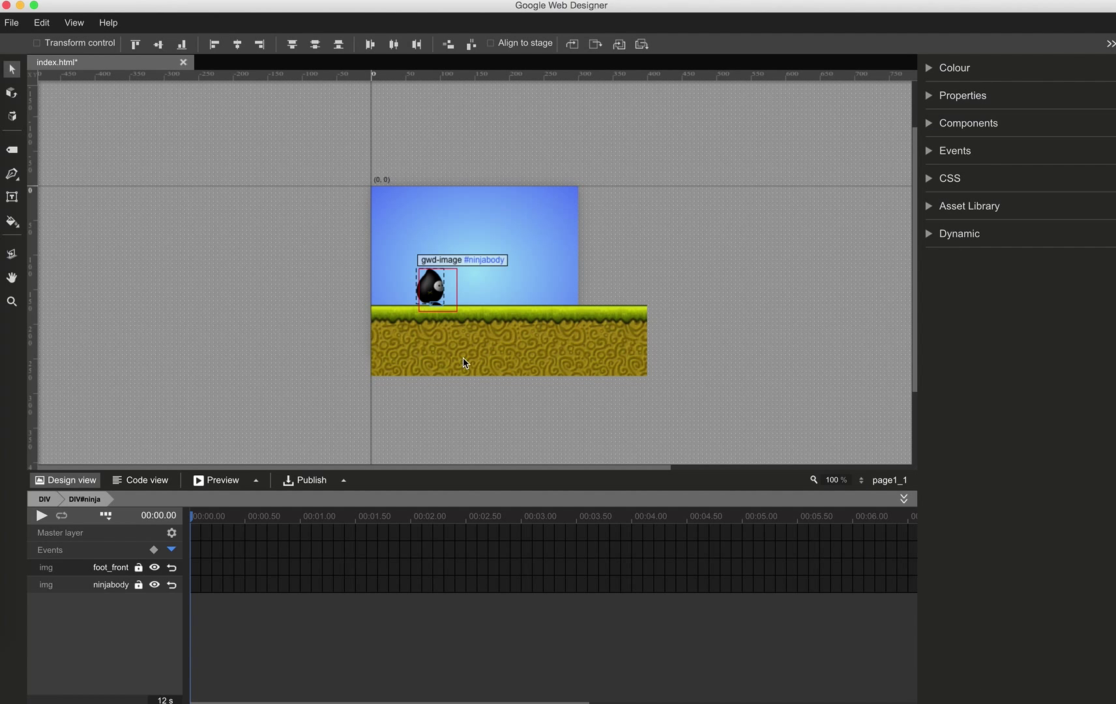
- Insert foot_front keyframes at 00:00.30, 00:00.60, 00:00.90 and 00:01.20
click(224, 572)
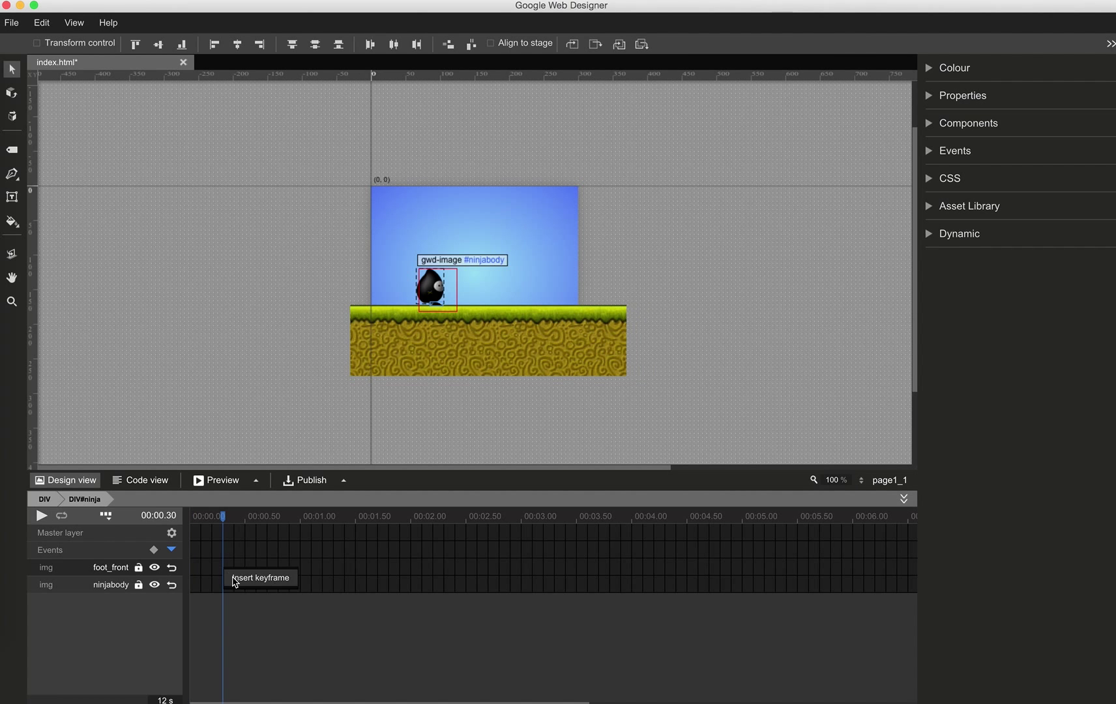
click(235, 580)
click(258, 573)
right_click(259, 573)
click(269, 579)
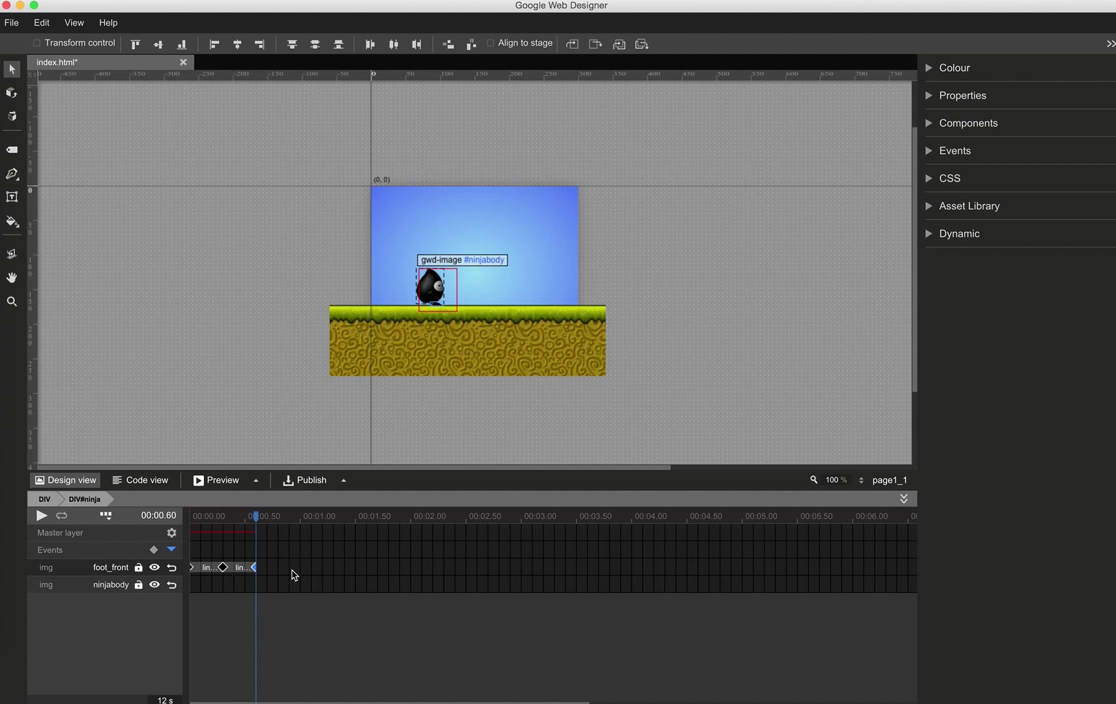
click(290, 573)
right_click(290, 573)
click(301, 579)
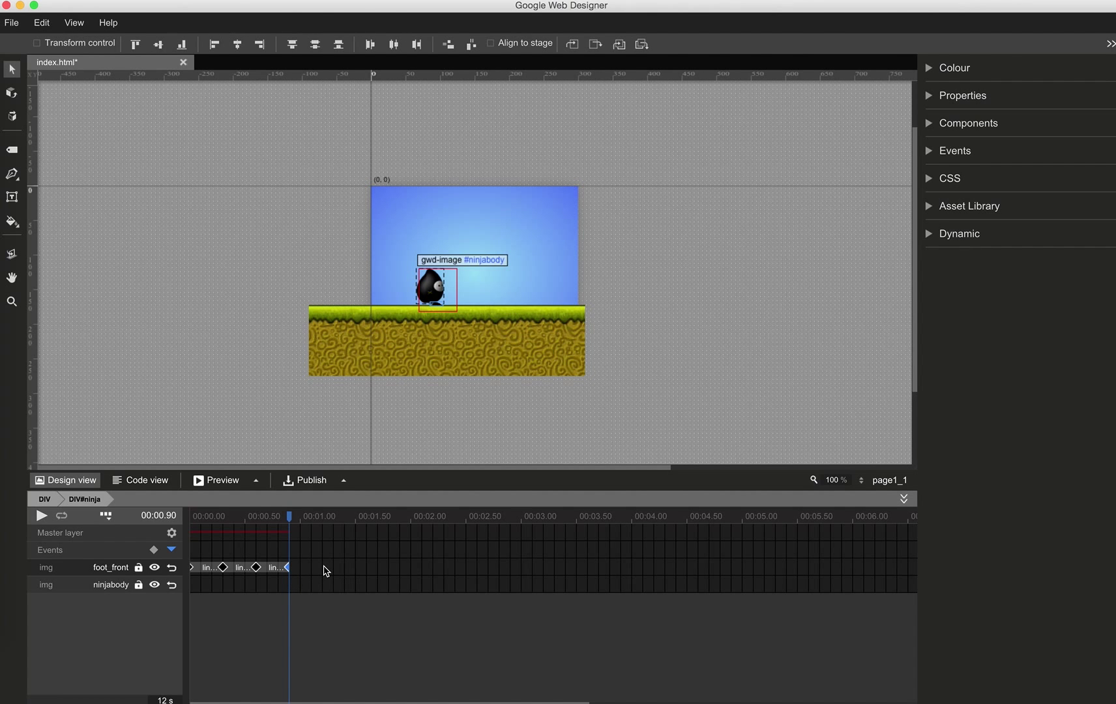
click(326, 571)
right_click(326, 571)
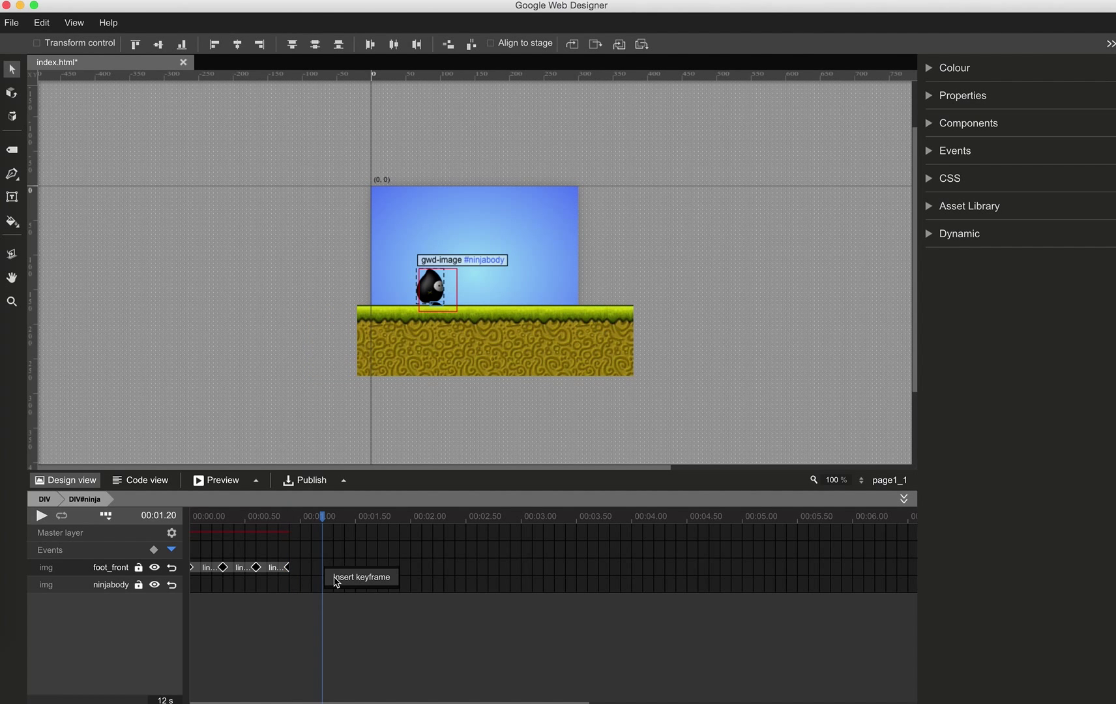
click(333, 580)
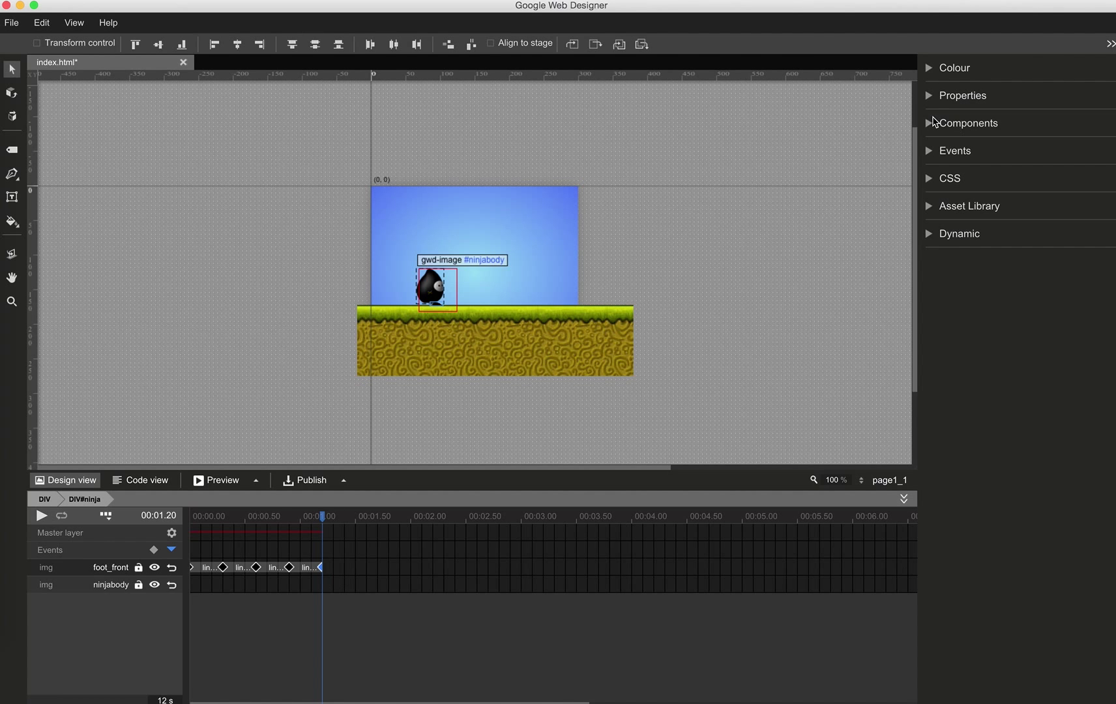
click(930, 97)
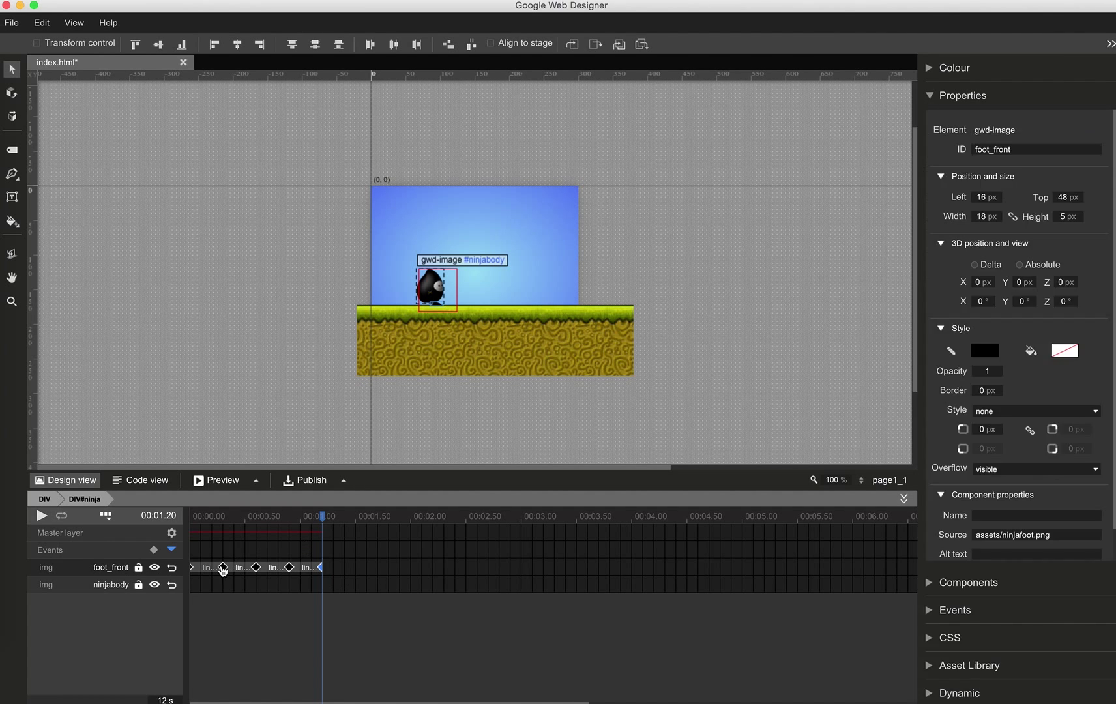
- Set foot_front's 00:00.30 keyframe to 3D X 7 px and Y -3 px
click(223, 567)
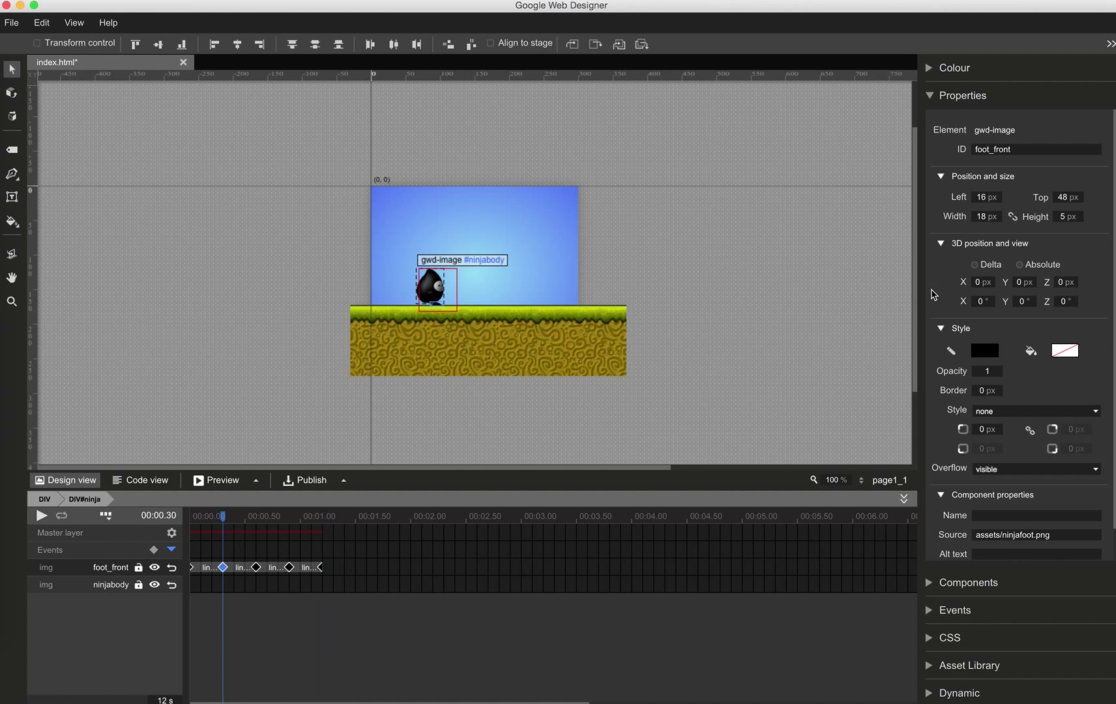
click(941, 176)
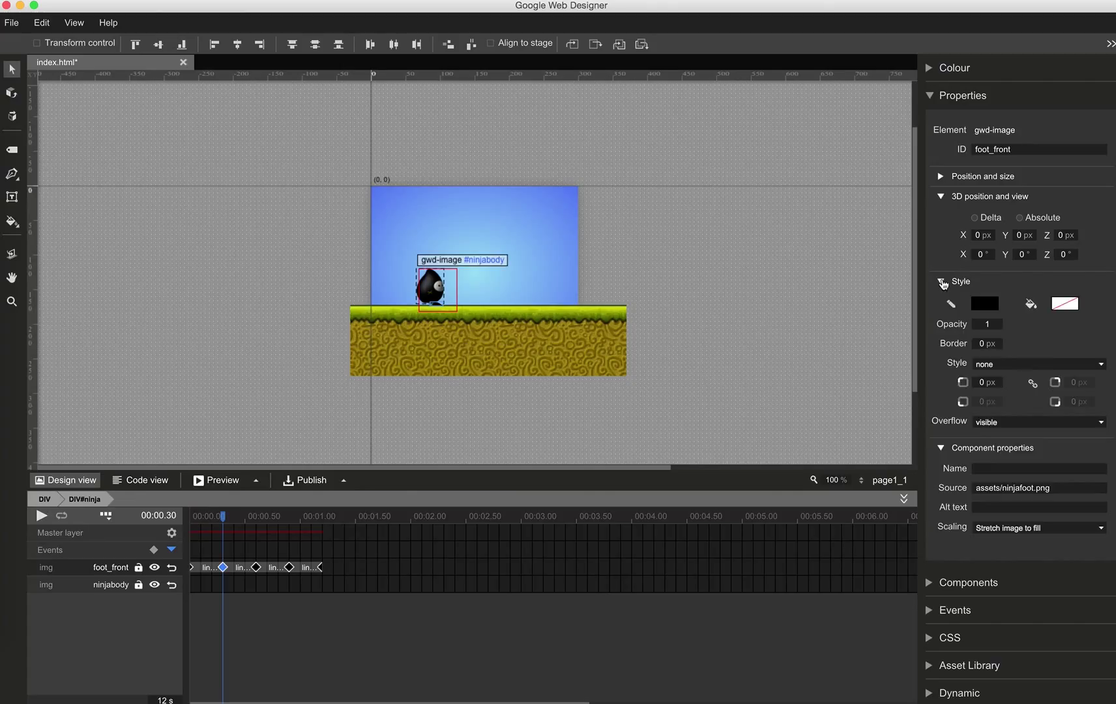
click(941, 281)
click(941, 302)
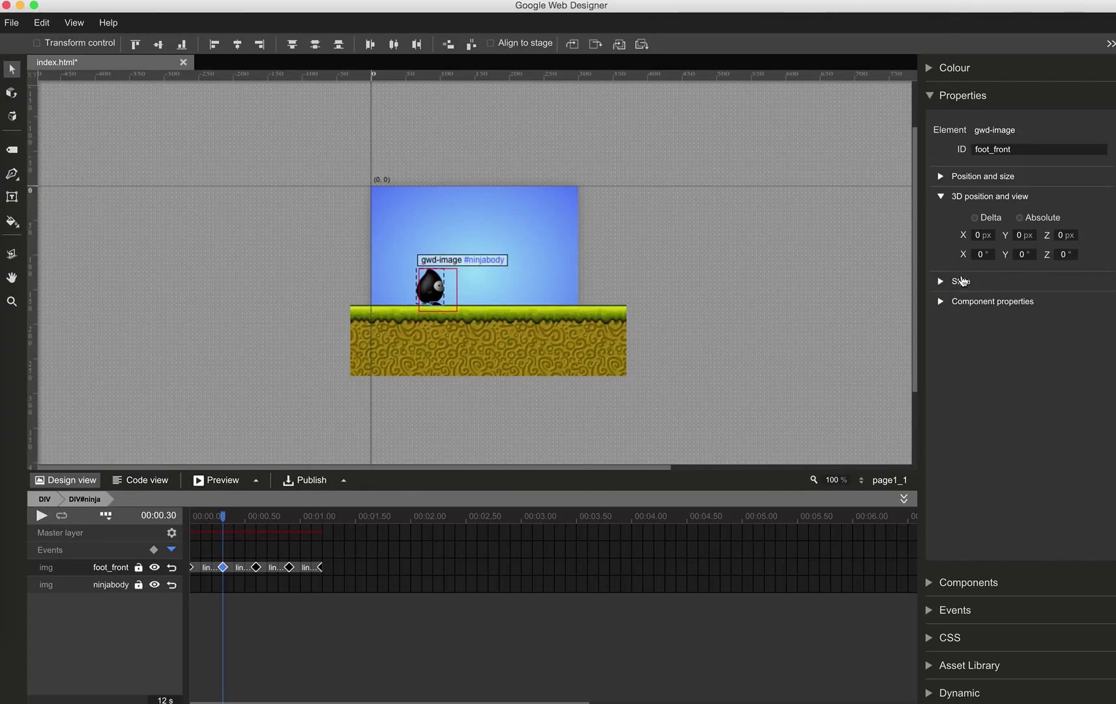
click(979, 237)
text(7)
key(Tab)
text(-3)
key(Tab)
- Give foot_front 3D X 16 px at 00:00.60 and 9 px at 00:00.90, then scrub to preview
click(258, 569)
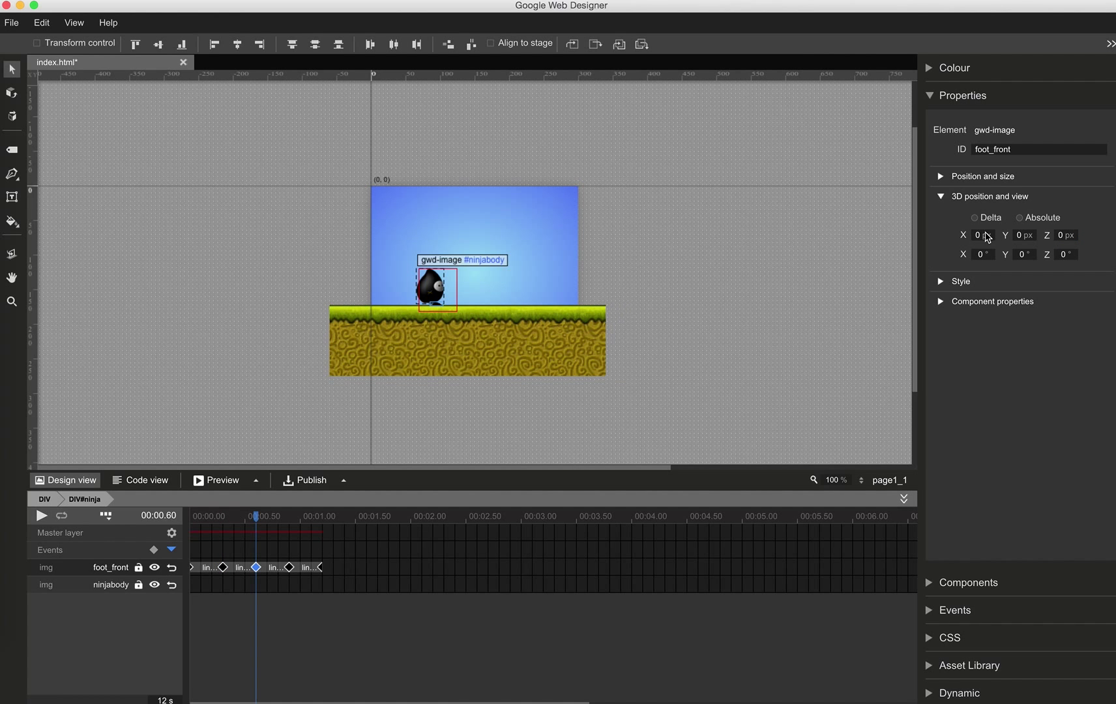
click(978, 236)
text(16)
key(Tab)
click(290, 568)
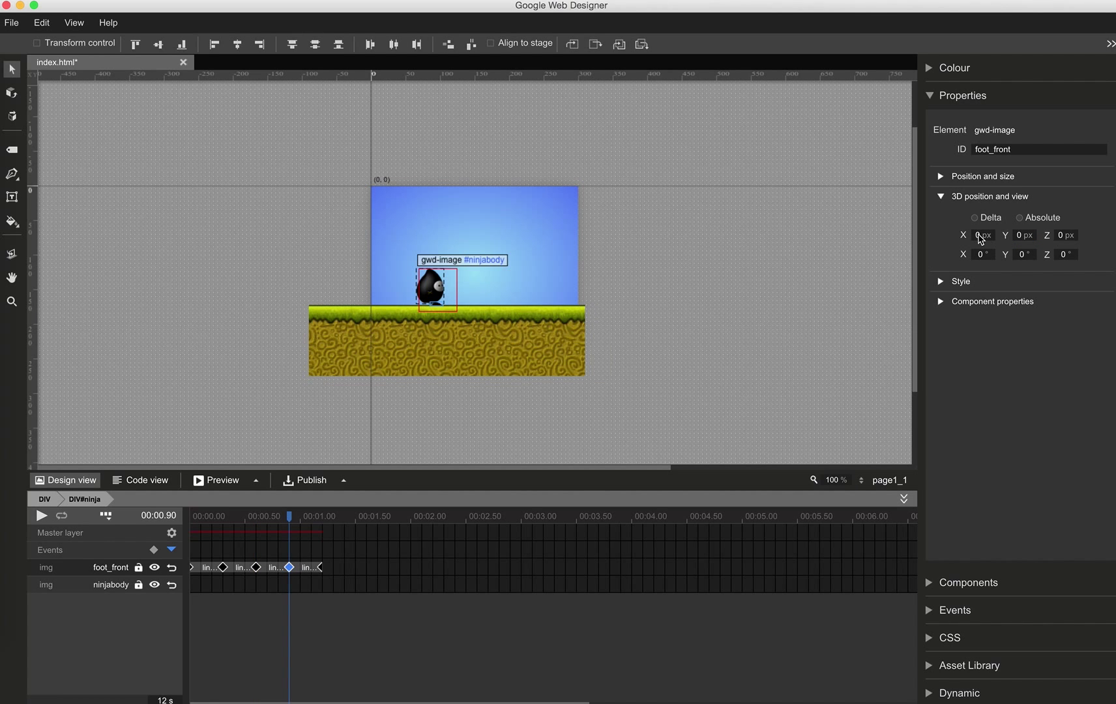
click(982, 236)
text(9)
key(Tab)
key(Tab)
click(321, 568)
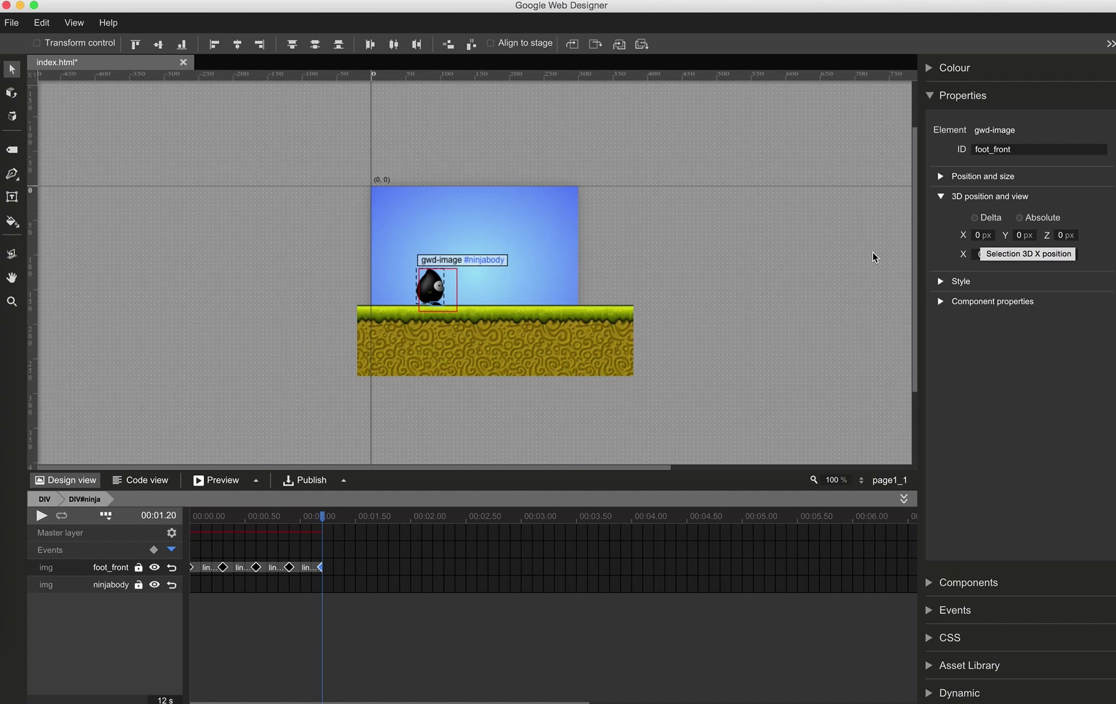
drag(324, 520, 178, 570)
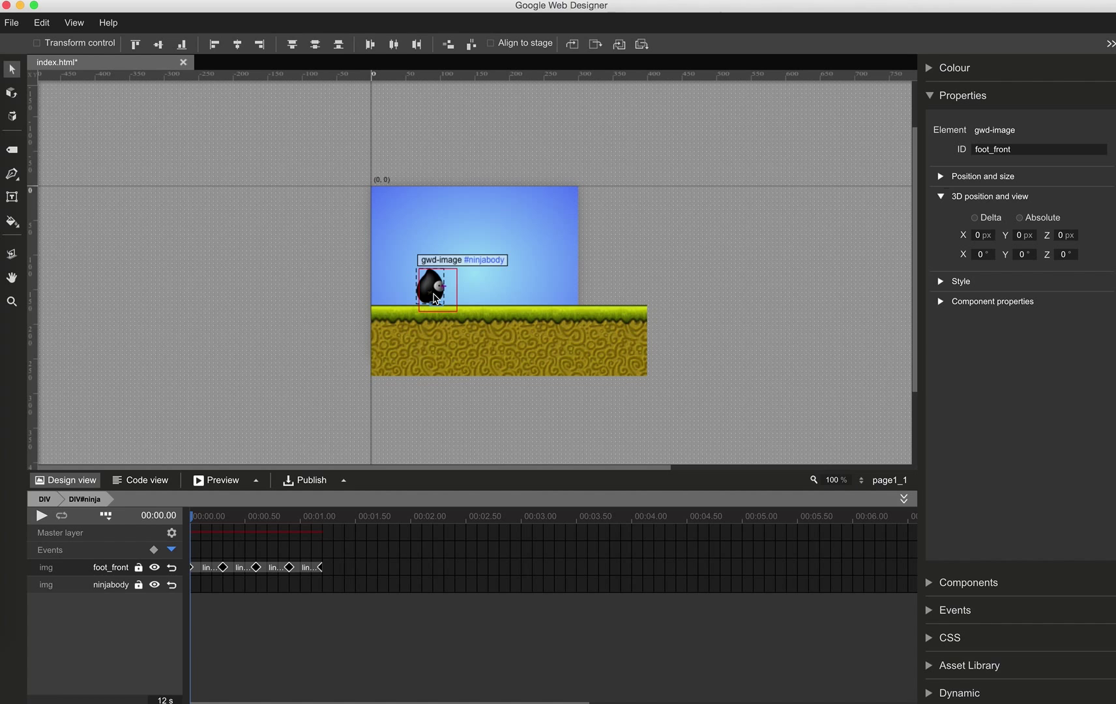
- Review foot_front's position at its 0.30, 0.60 and 1.20 s keyframes
click(941, 197)
click(942, 180)
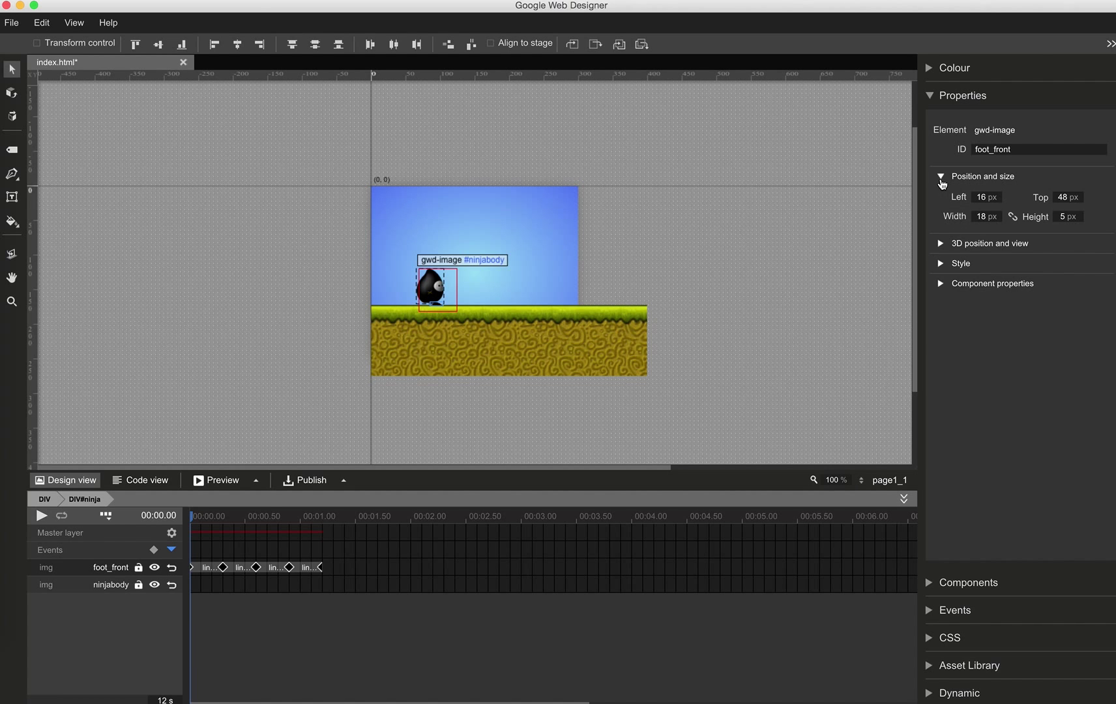
click(224, 568)
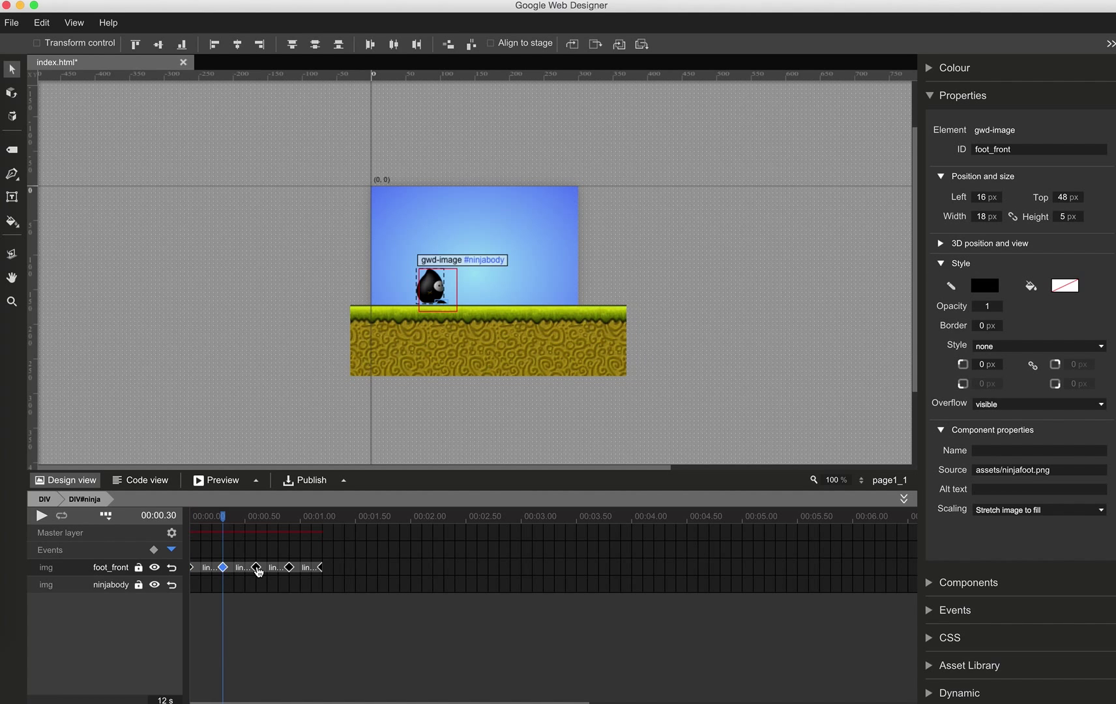
click(257, 569)
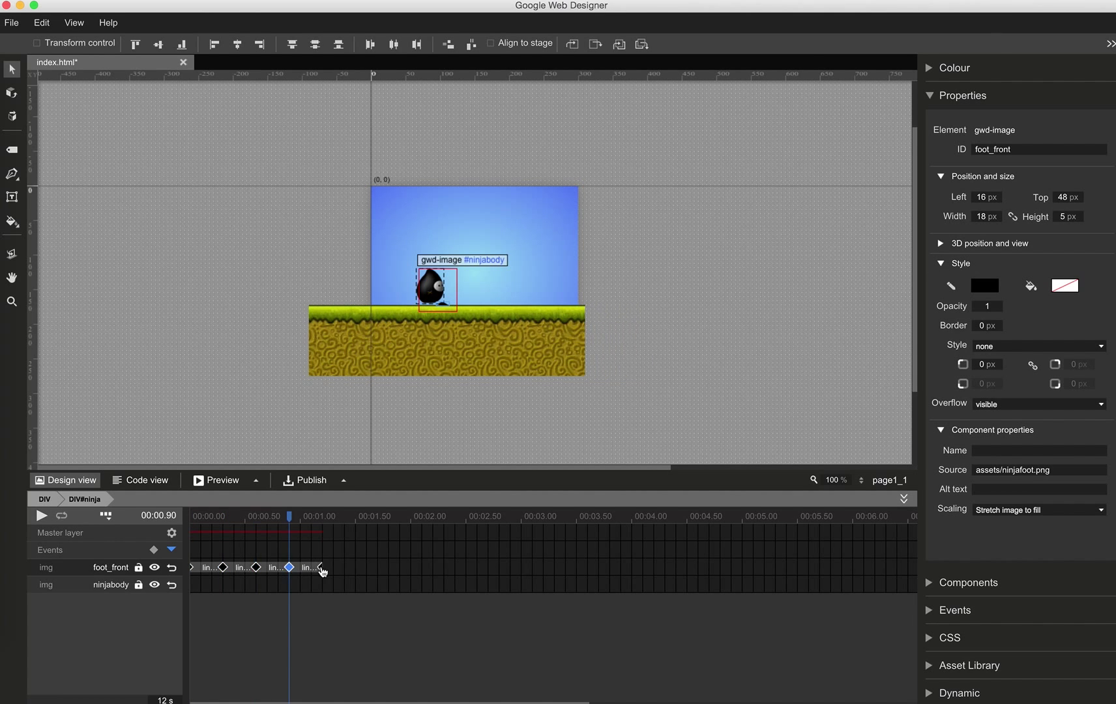
click(322, 568)
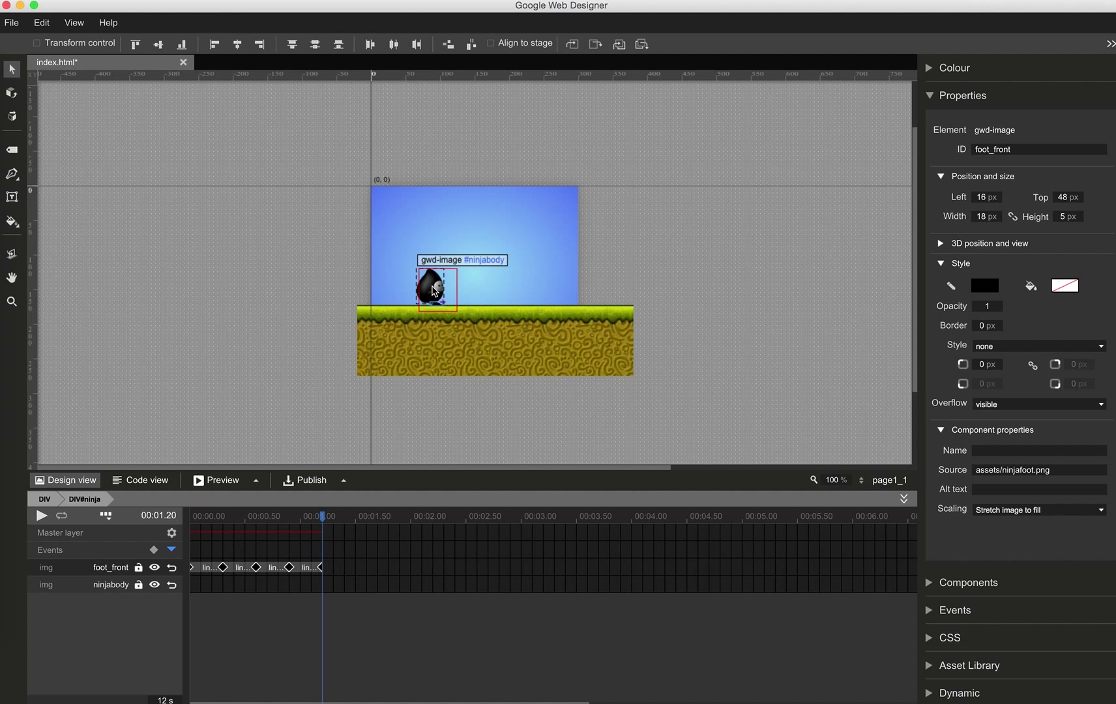
- Move the ninjabody image to Left -4 px, keeping Top at 0 px
click(433, 291)
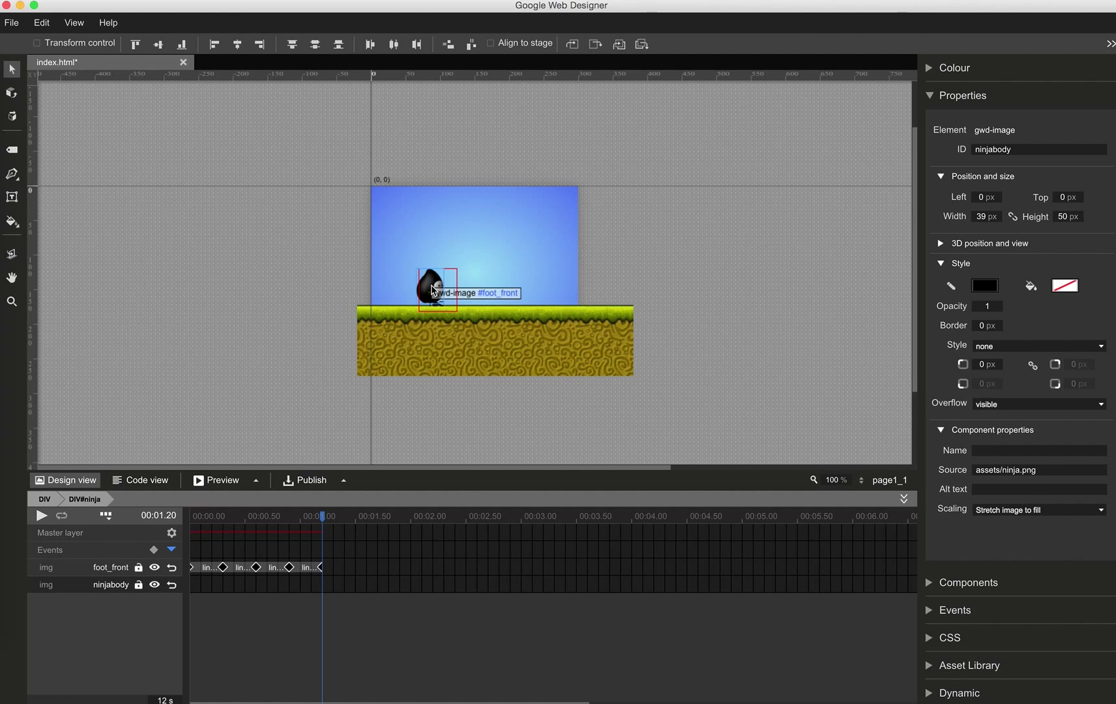
click(985, 197)
text(-4)
key(Tab)
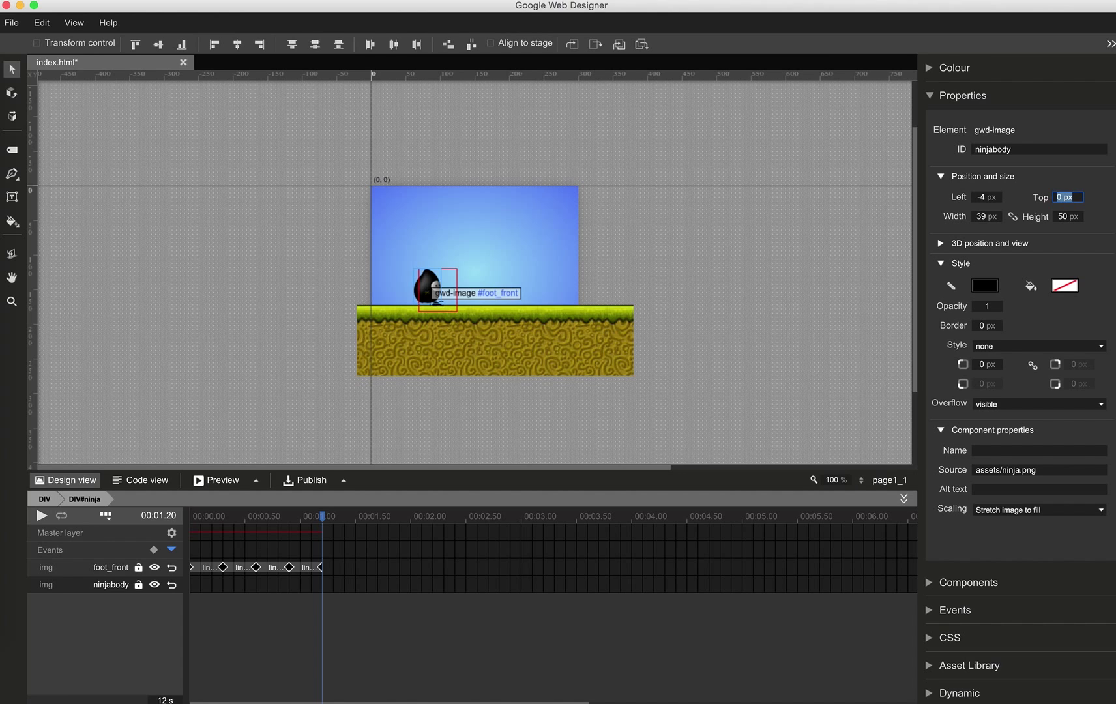
click(931, 97)
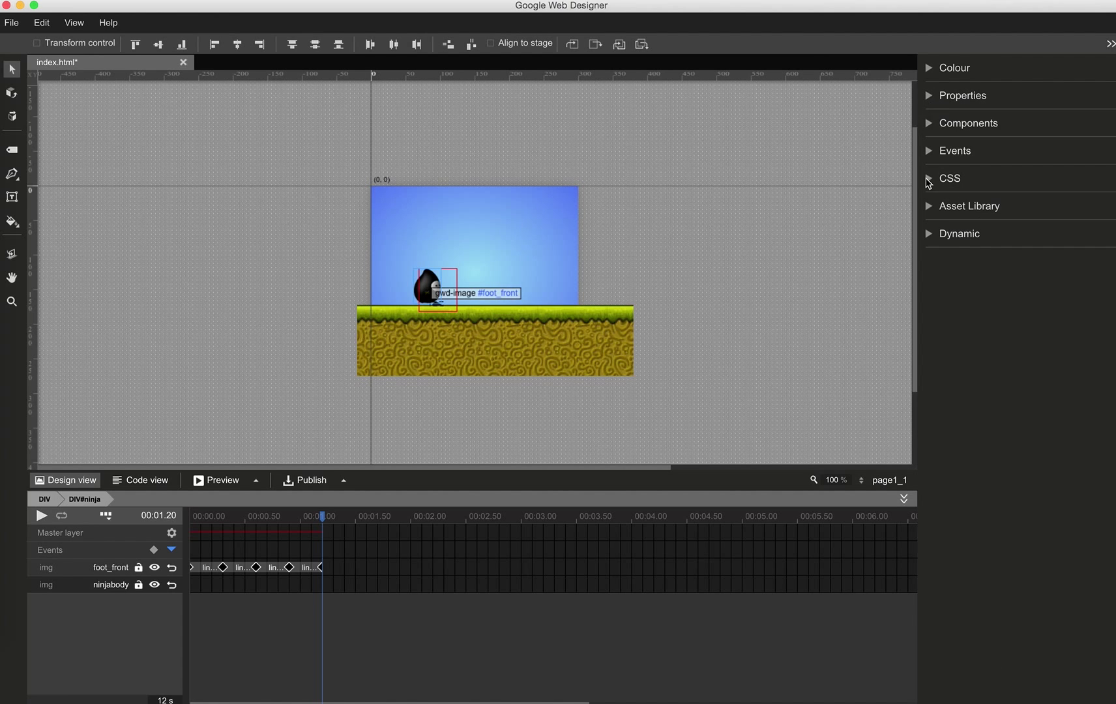
- Add a second ninjafoot.png image to the stage with the ID foot_back
click(931, 207)
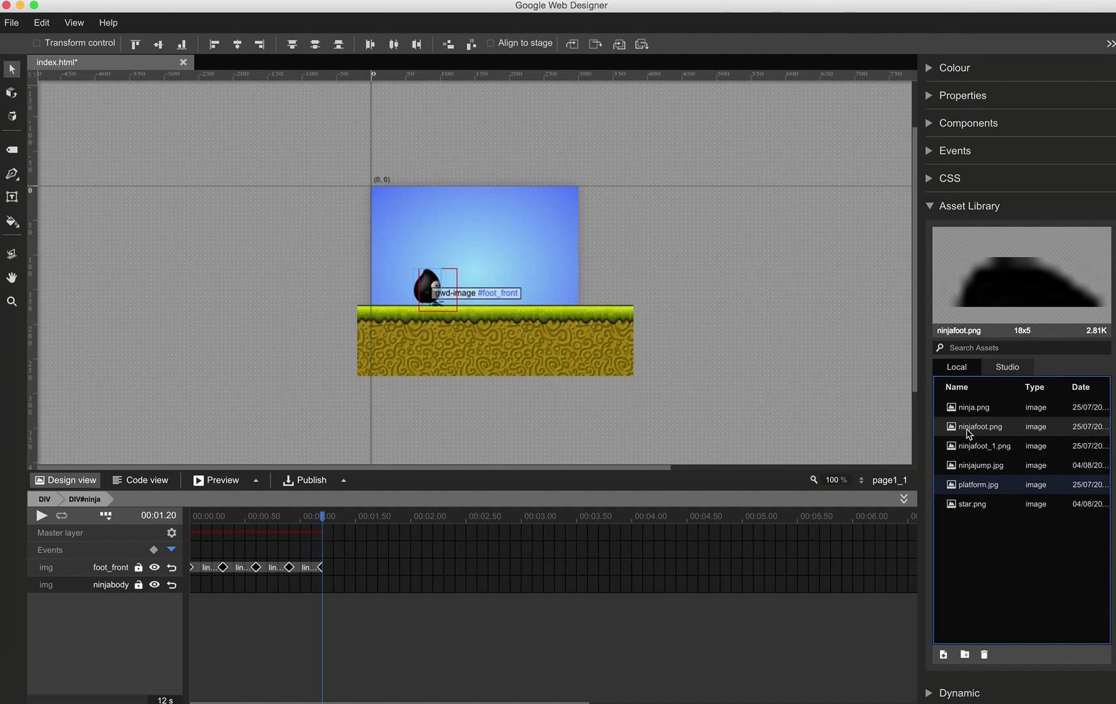
drag(968, 431, 548, 268)
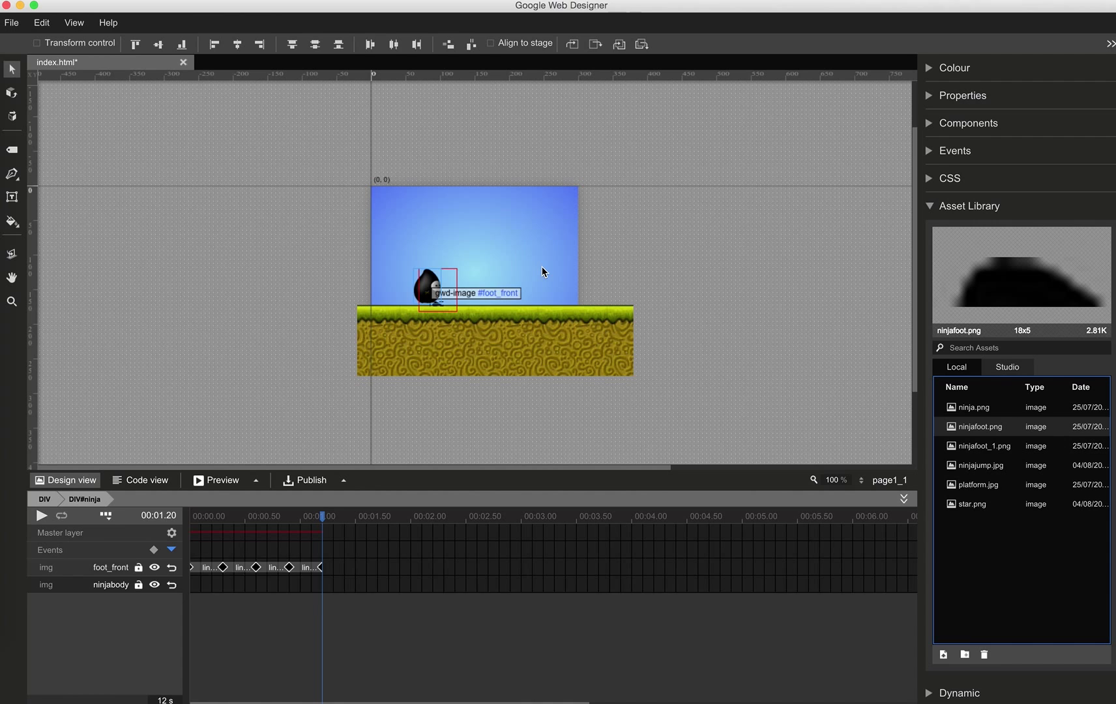
click(930, 207)
click(932, 97)
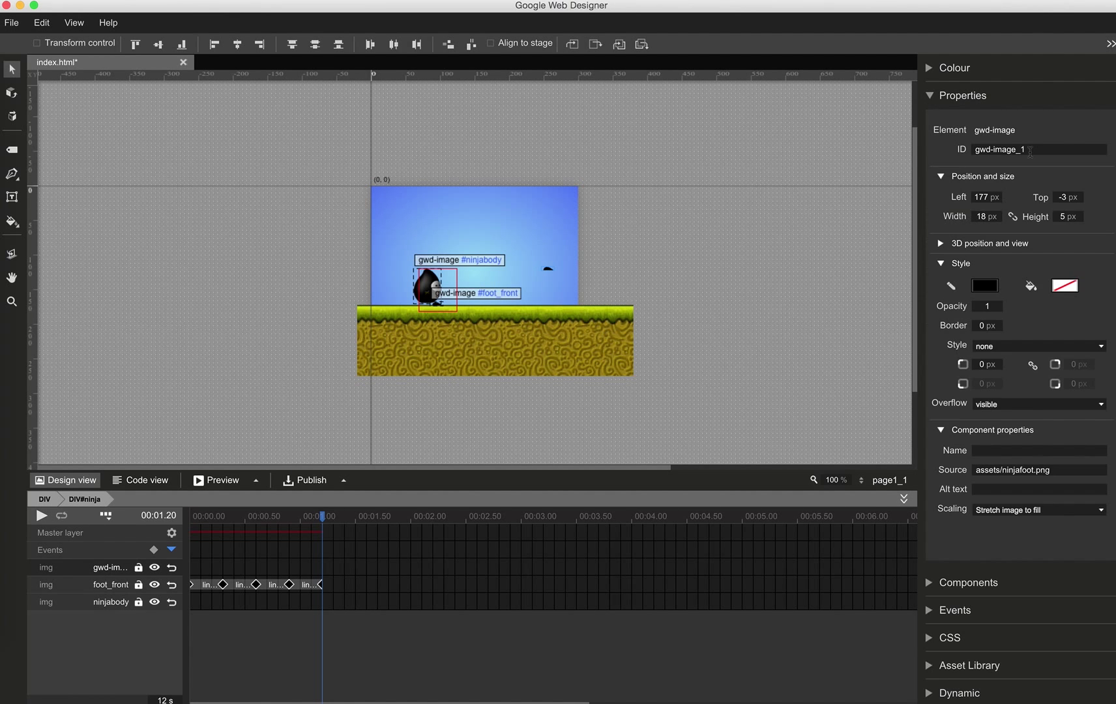
click(1033, 150)
text(f)
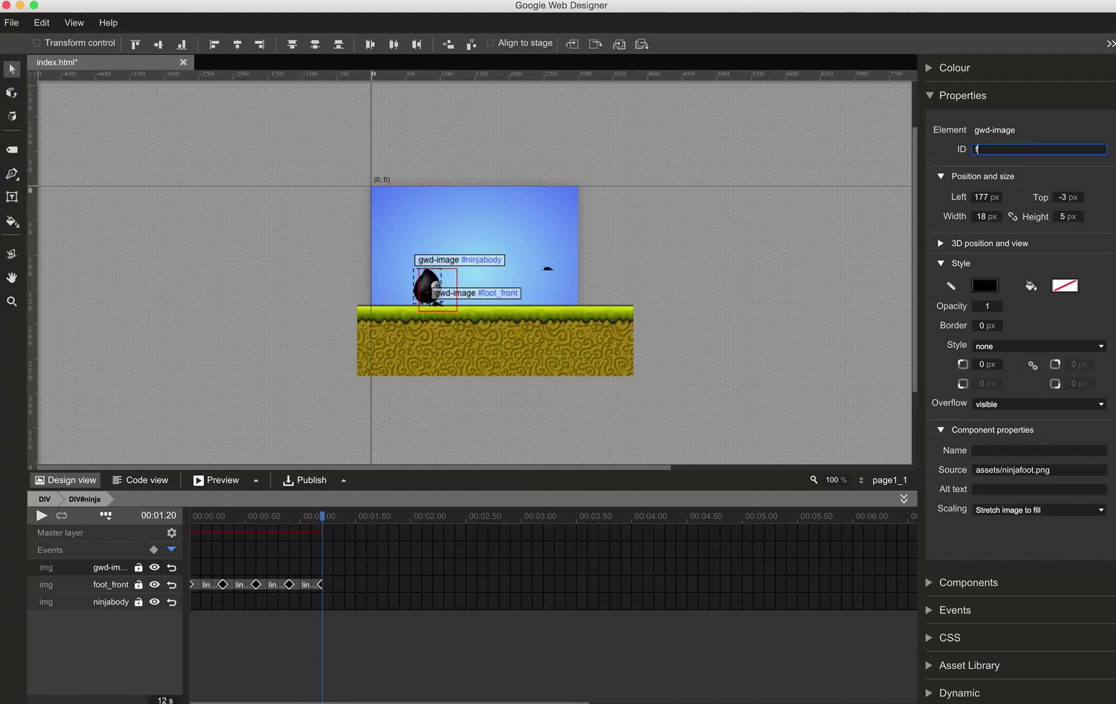
text(oot_back)
key(Return)
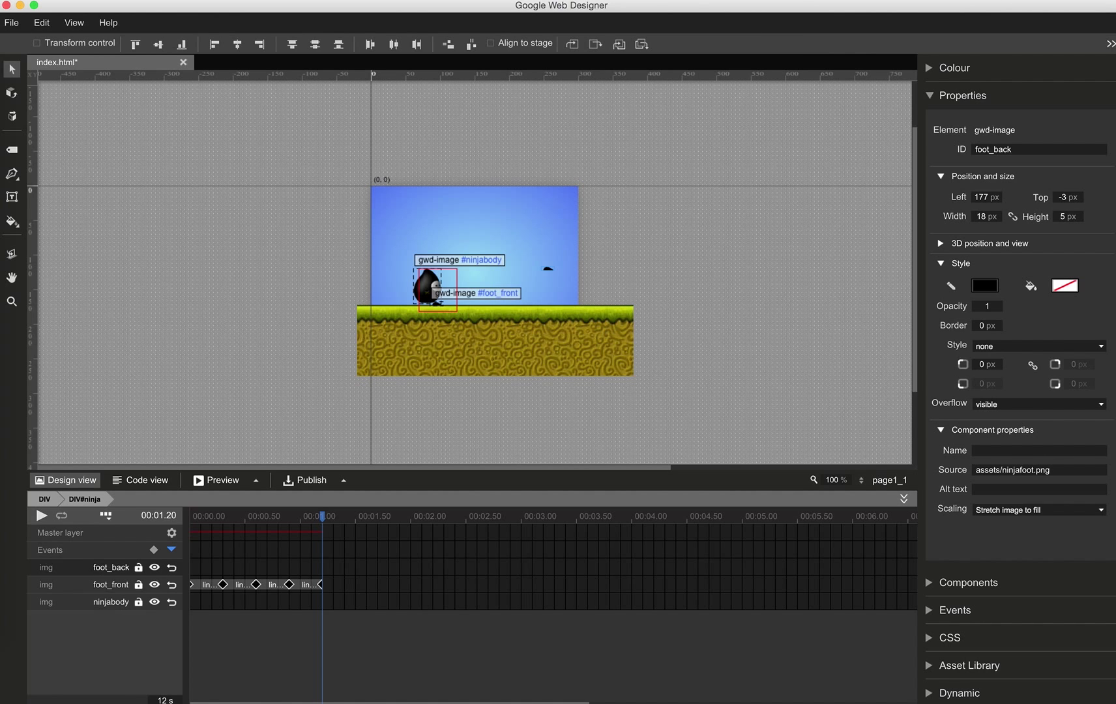
- Place foot_back at Left 16 px, Top 48 px and shift foot_front to Left -2 px
click(981, 198)
text(16)
key(Tab)
text(48)
key(Return)
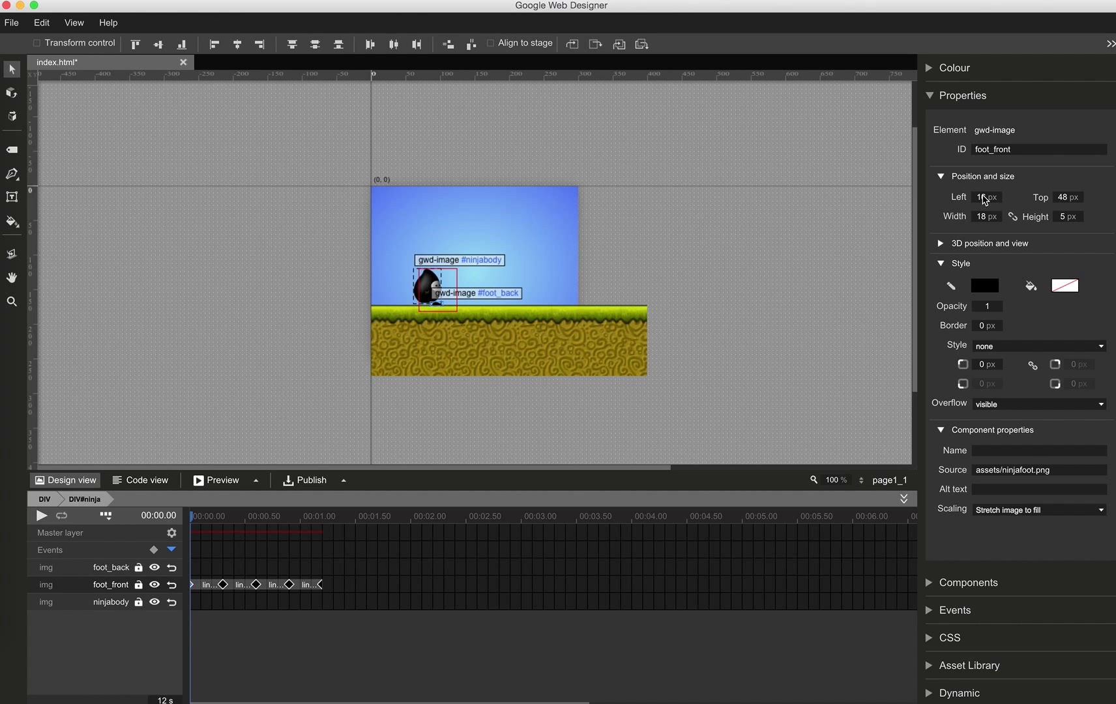
click(986, 198)
text(-2)
key(Tab)
- Insert foot_back keyframes at 0.30, 0.60, 0.90 and 1.20 s, matching foot_front
click(223, 585)
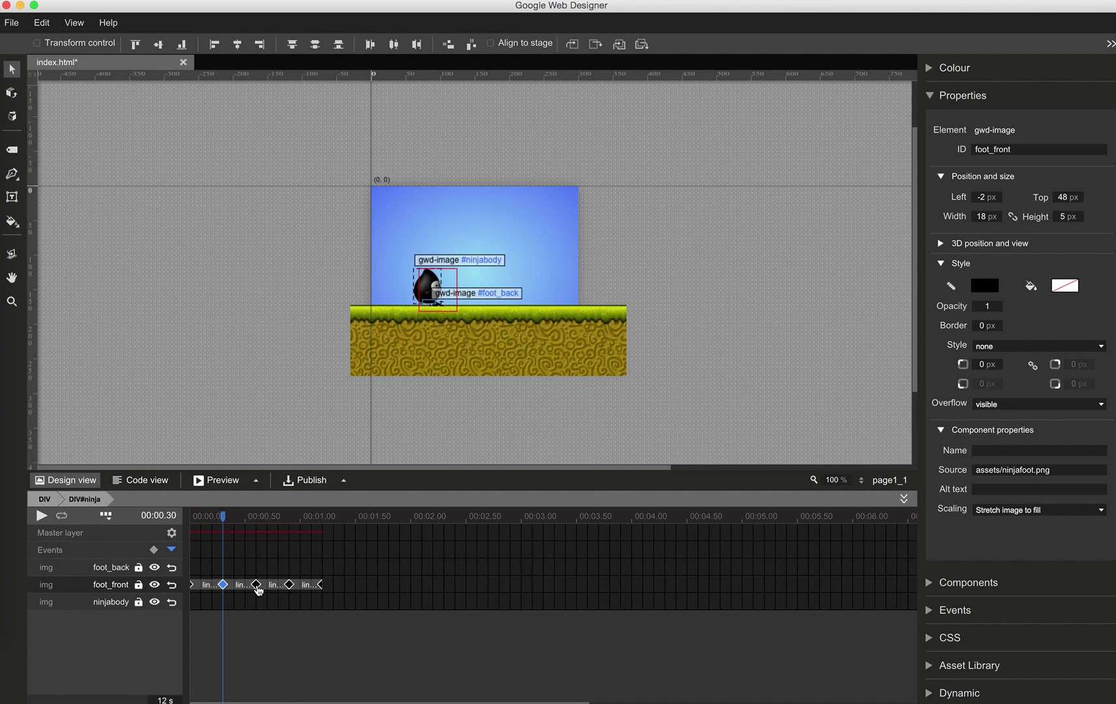
click(257, 586)
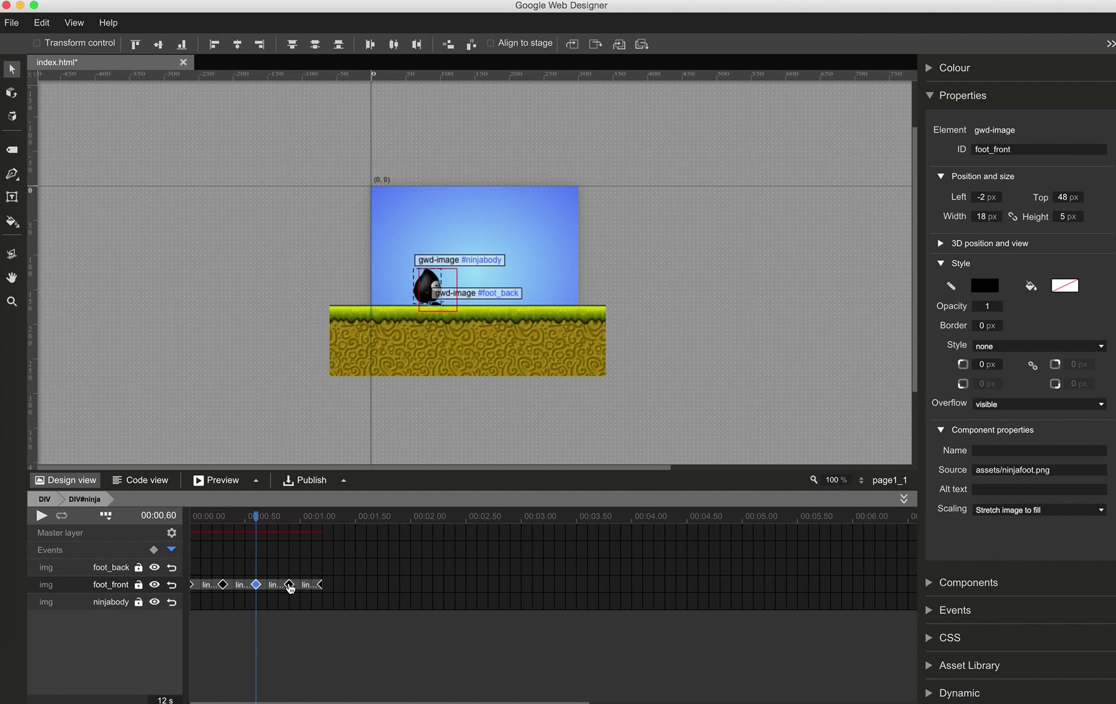
click(290, 584)
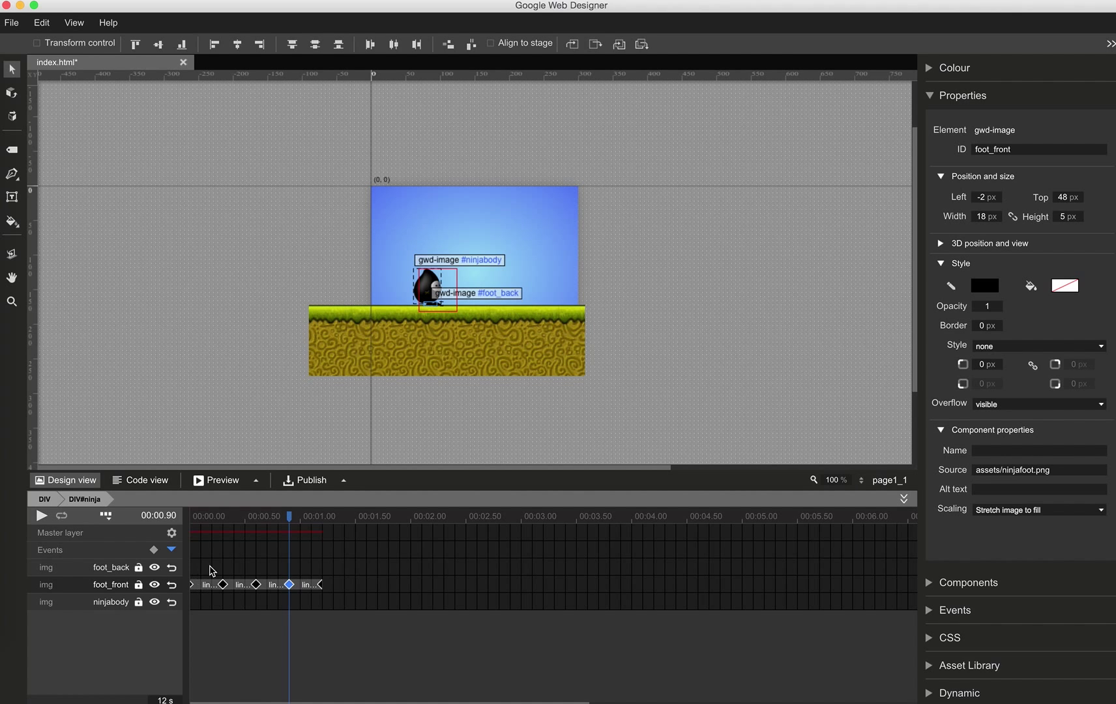
right_click(223, 570)
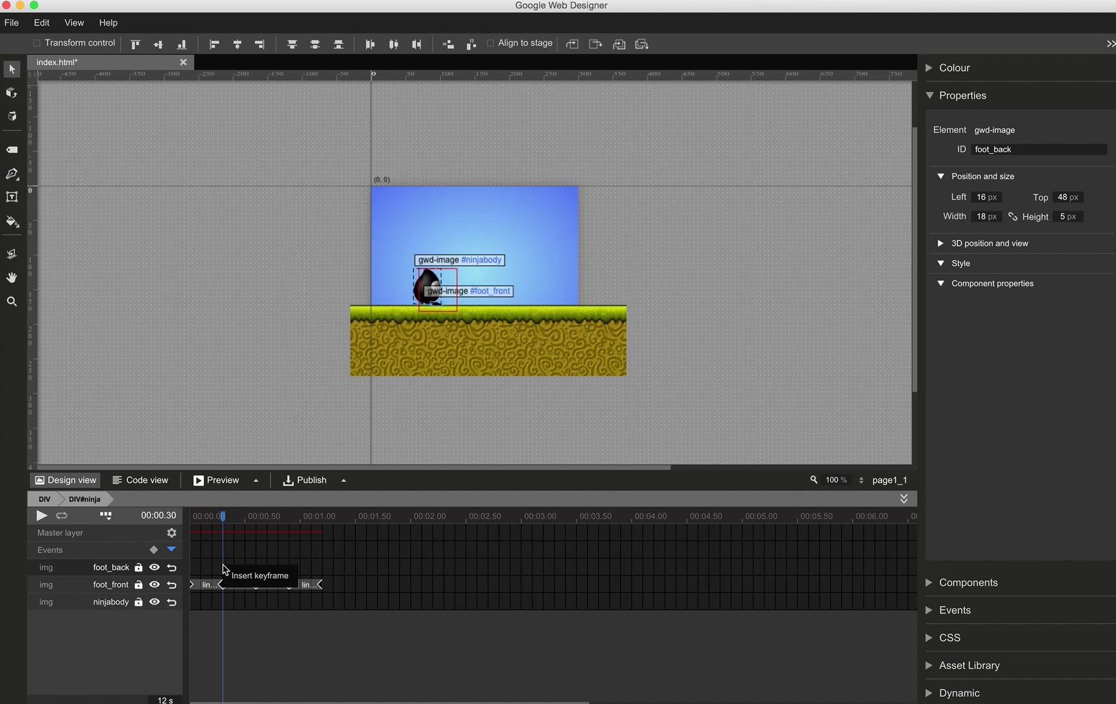
click(231, 579)
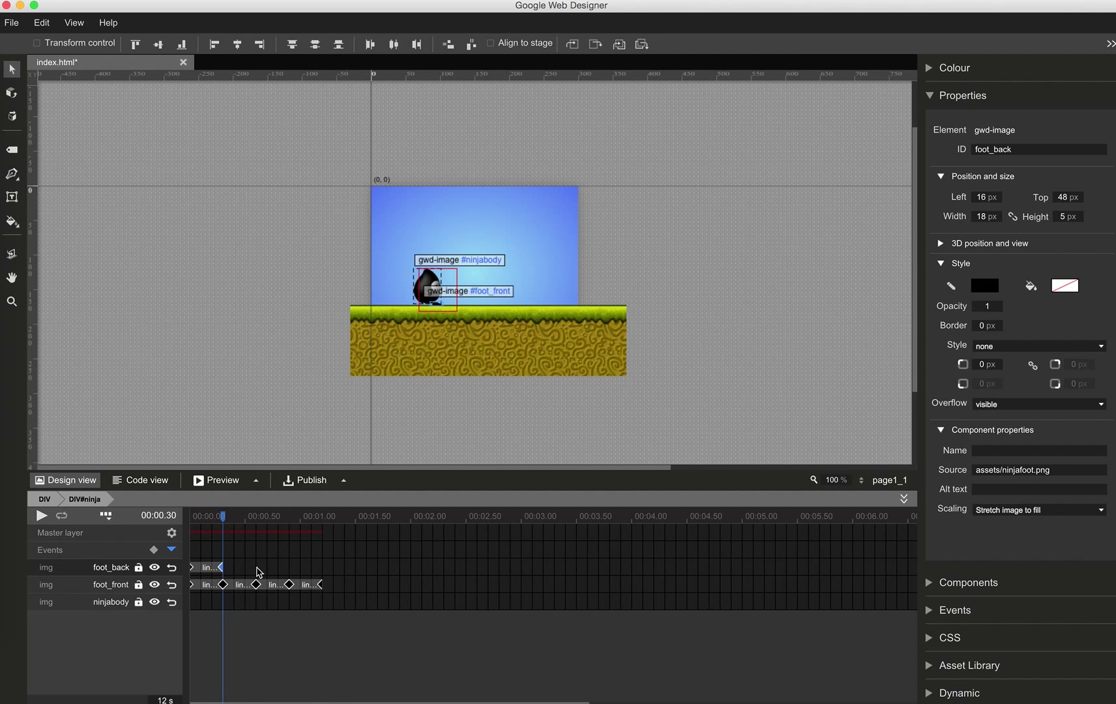
right_click(255, 572)
click(268, 580)
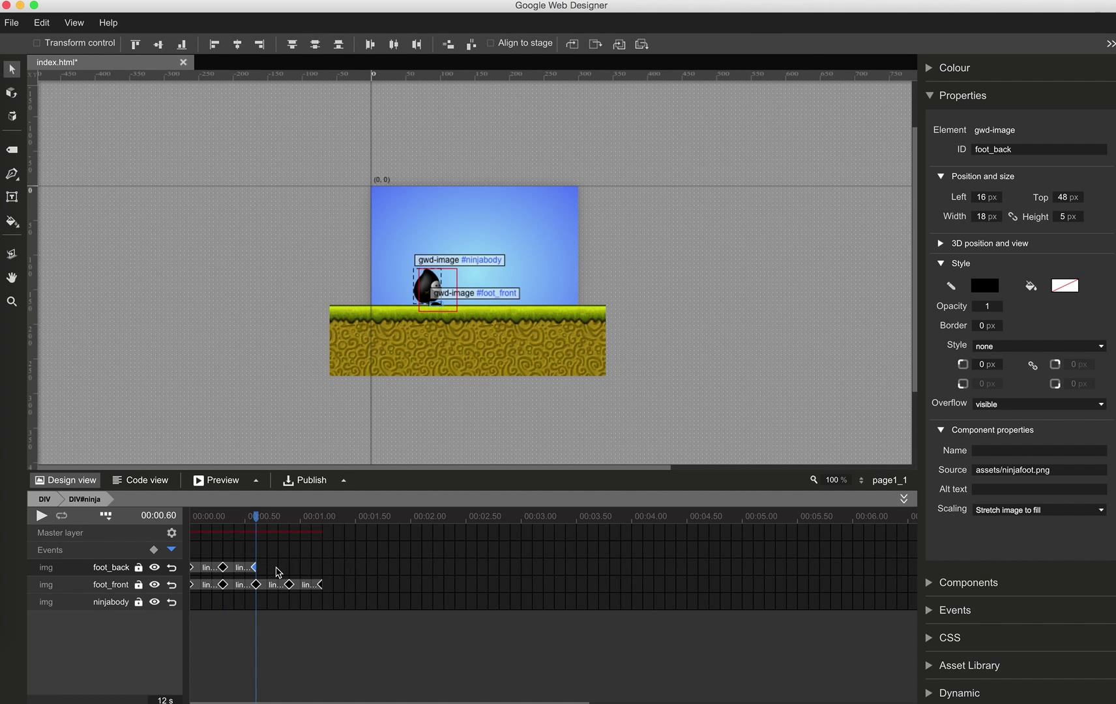
right_click(292, 572)
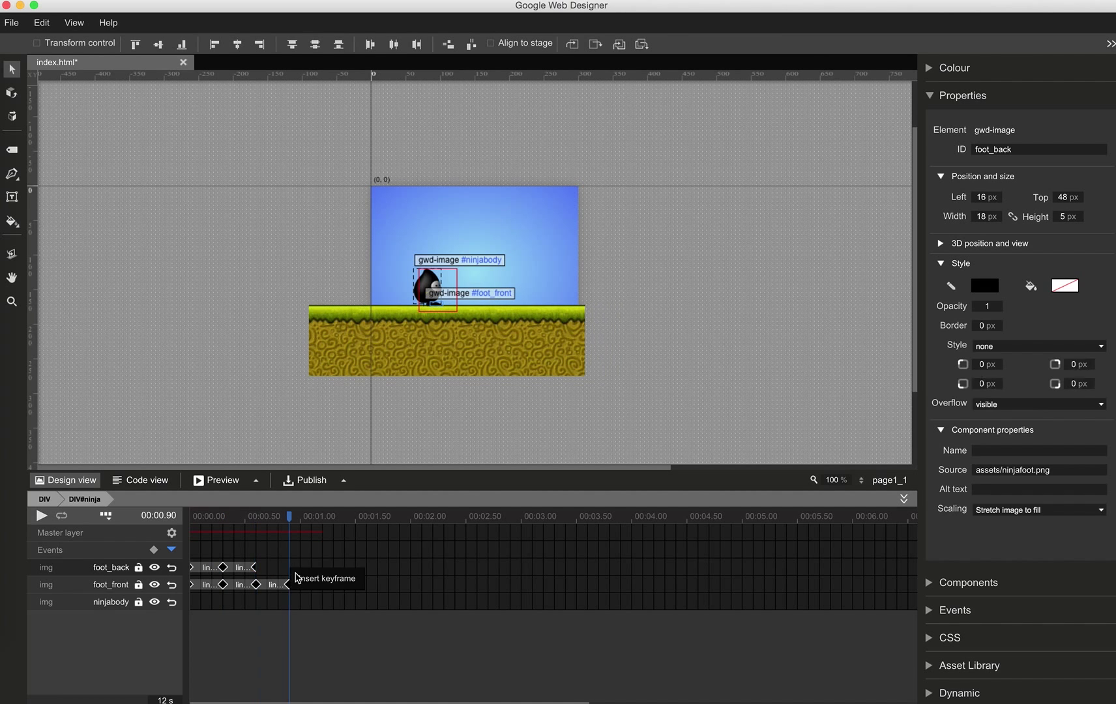
click(301, 581)
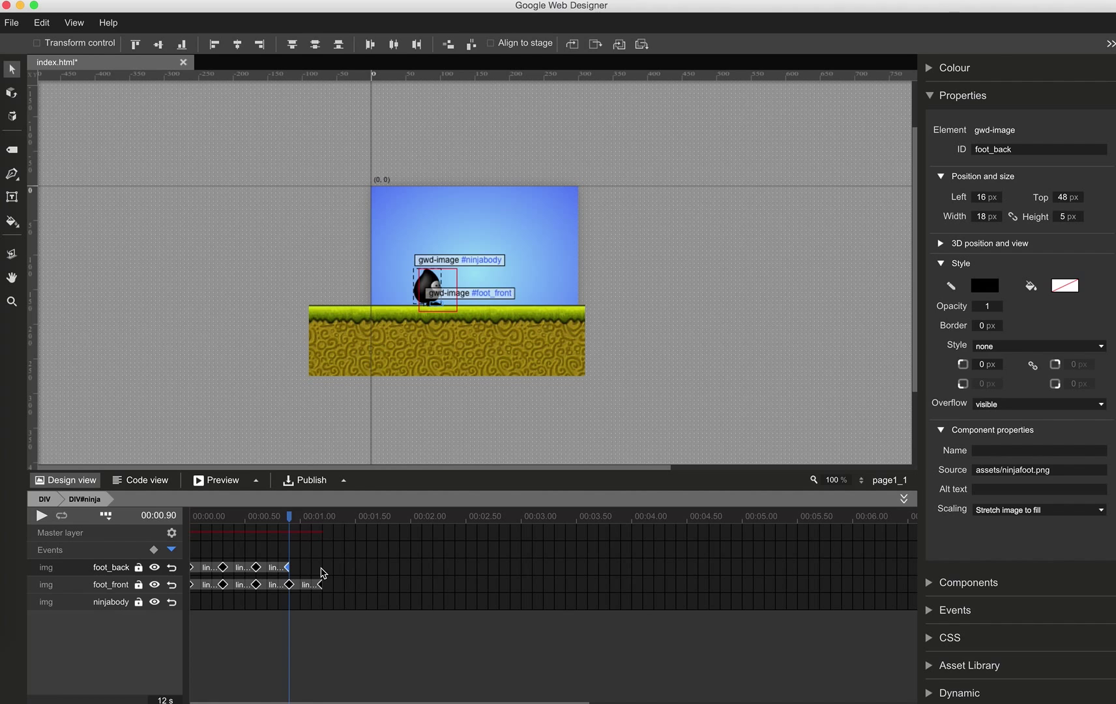
right_click(323, 573)
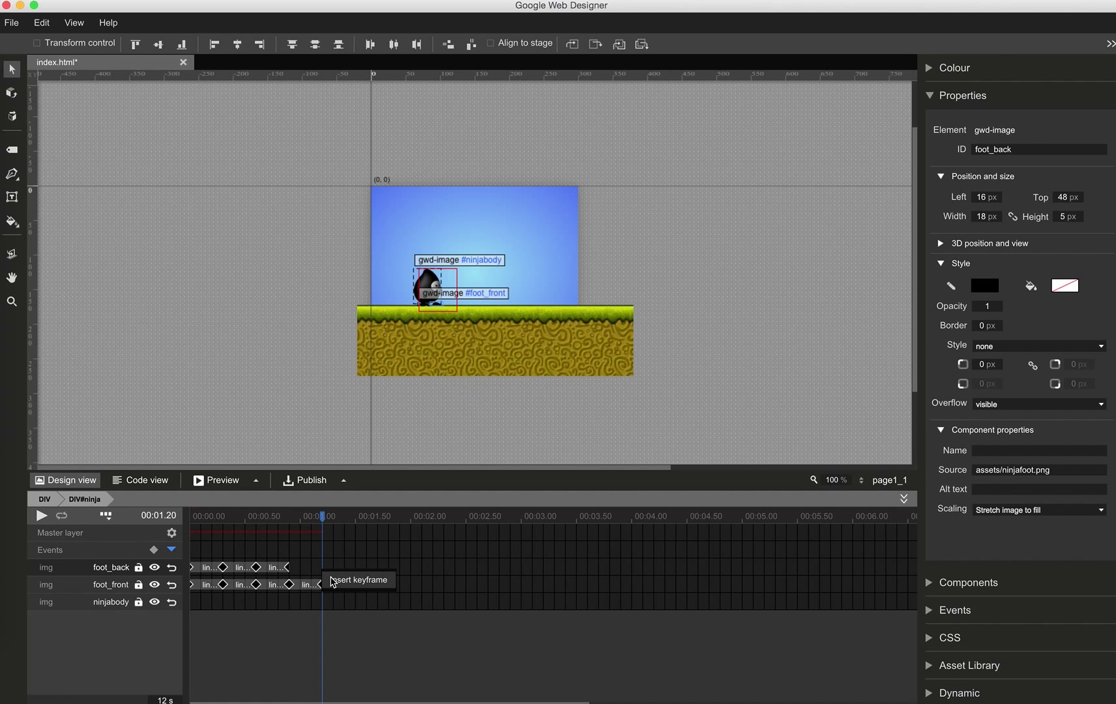
click(331, 581)
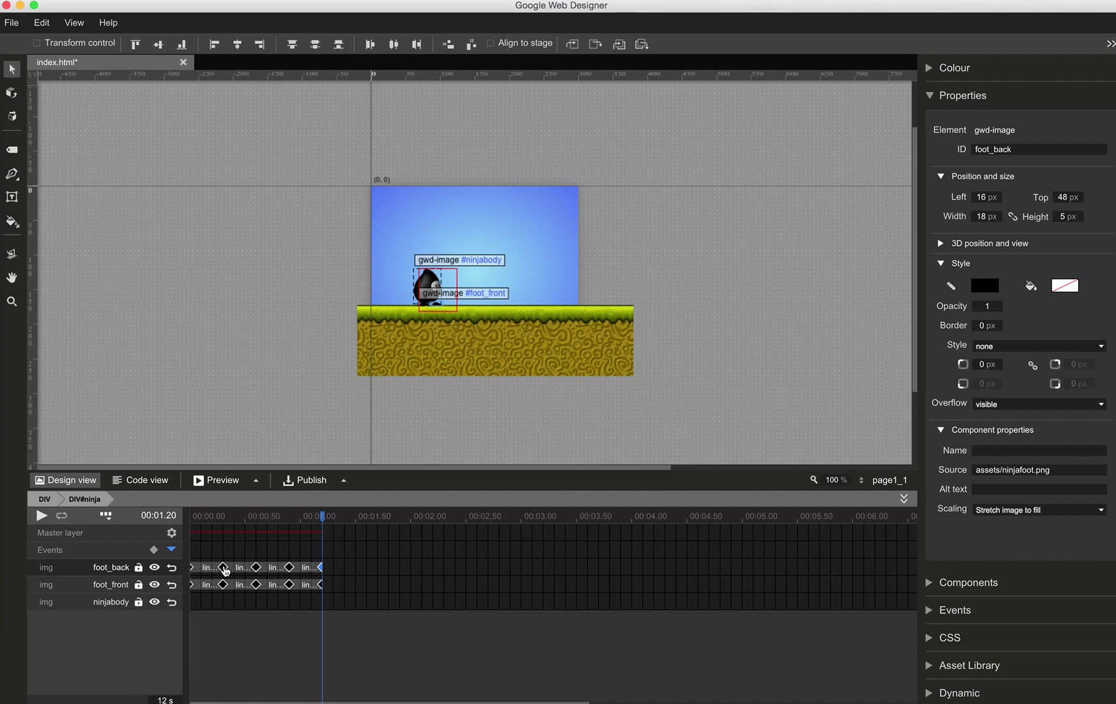
click(223, 569)
- Give foot_back 3D X offsets of -13 px at 0.30 s and -17 px at 0.60 s
click(941, 177)
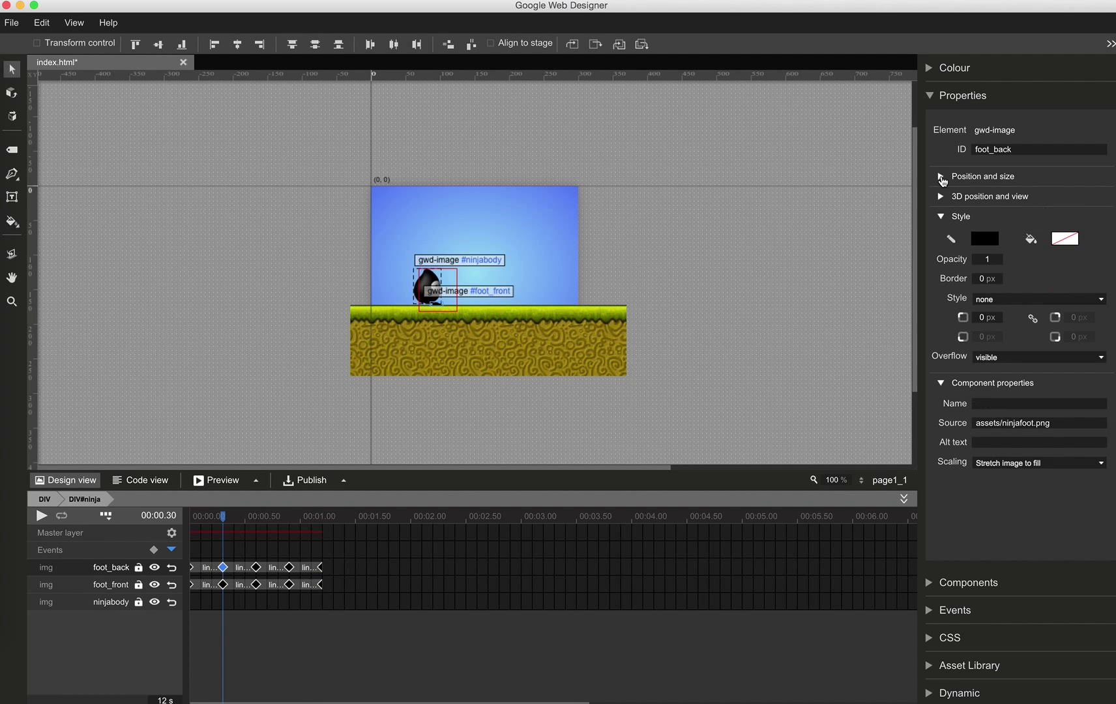
click(941, 216)
click(942, 197)
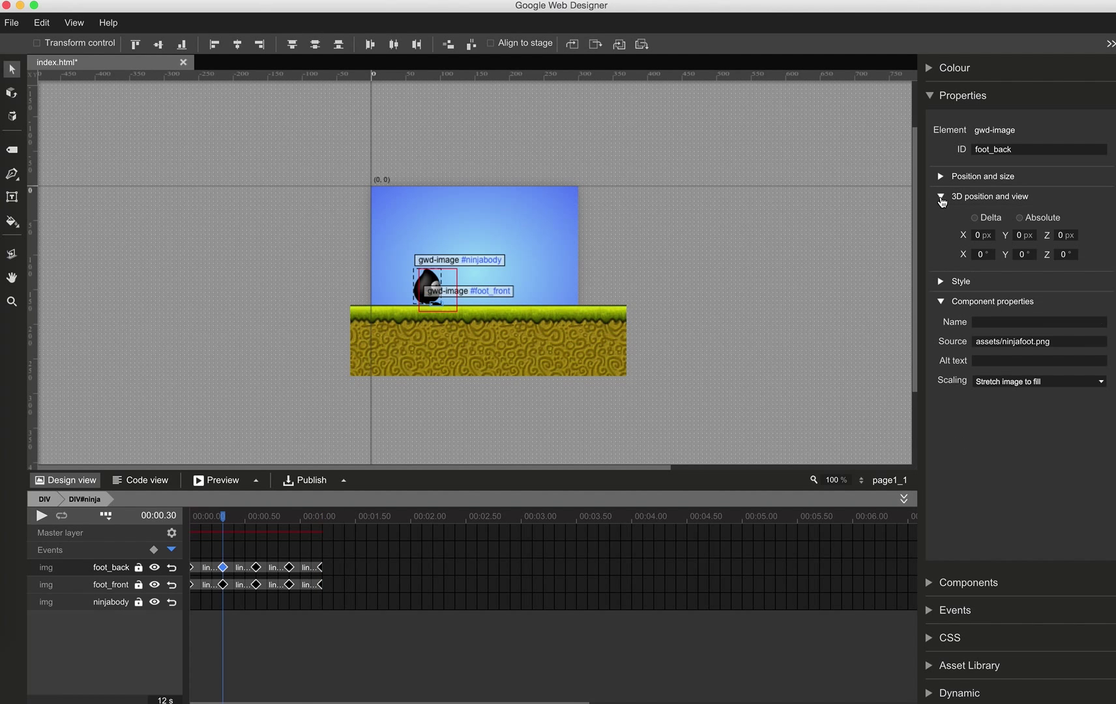
click(985, 237)
text(-13)
key(Tab)
click(257, 568)
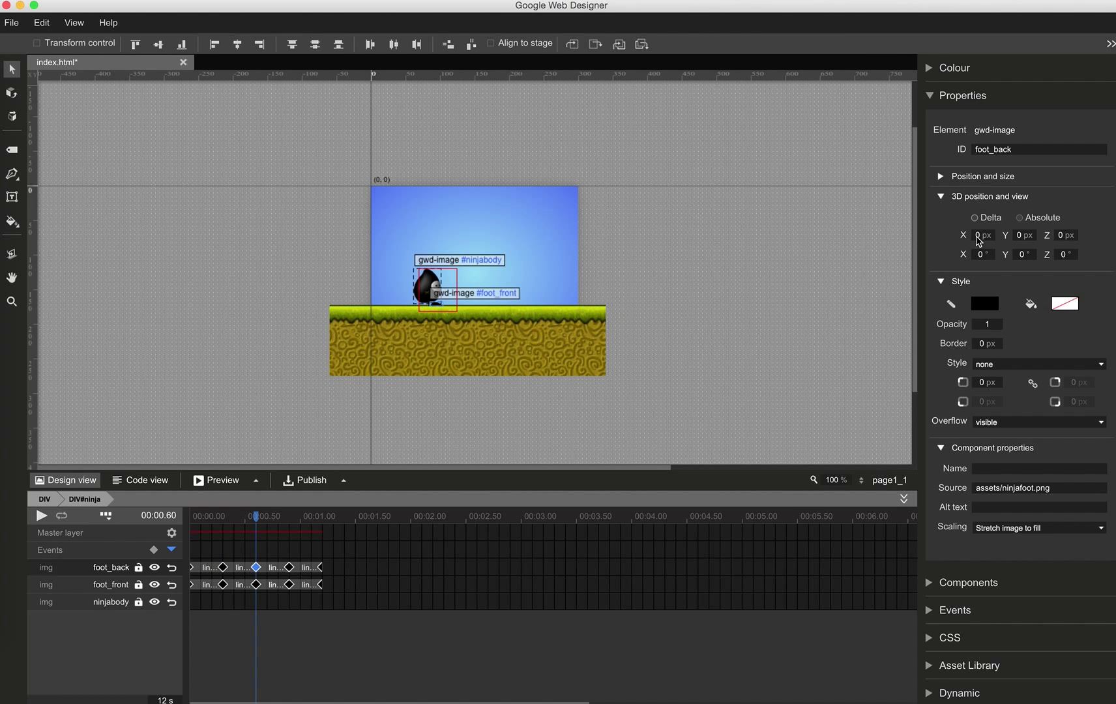
click(979, 236)
text(-17)
key(Tab)
- Set foot_back's 0.90 s keyframe to 3D X -12 px and Y -3 px
click(290, 568)
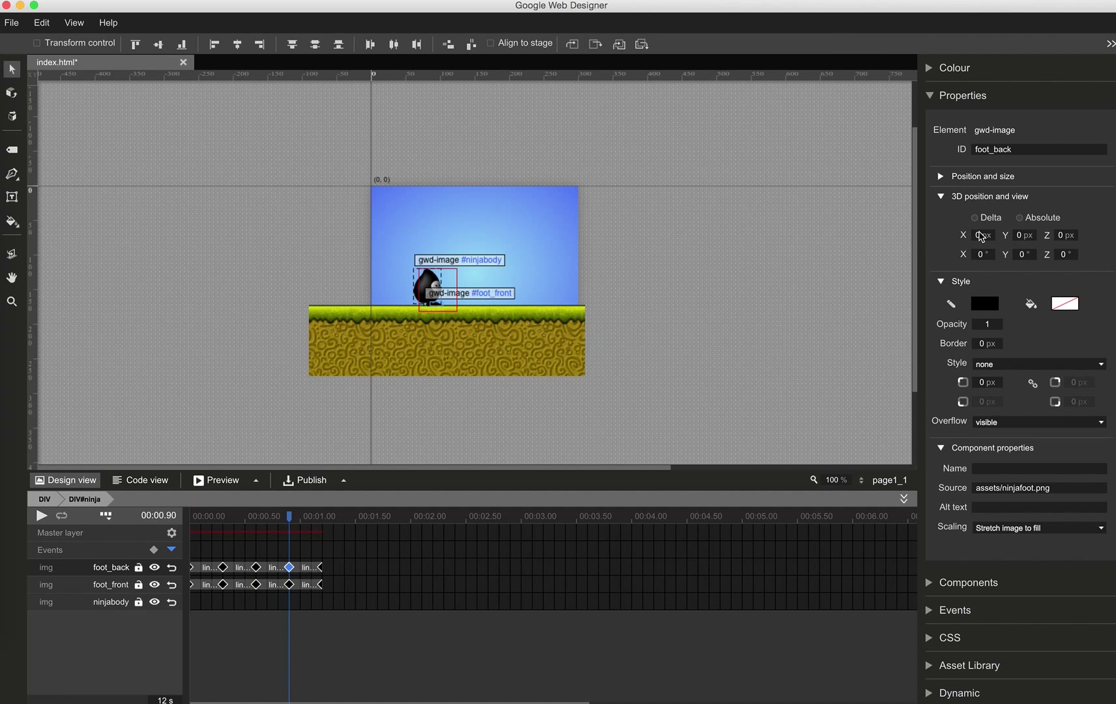
click(982, 236)
text(-12)
key(Tab)
text(-3)
key(Tab)
- Preview the foot animation and send foot_back behind the other layers
click(323, 573)
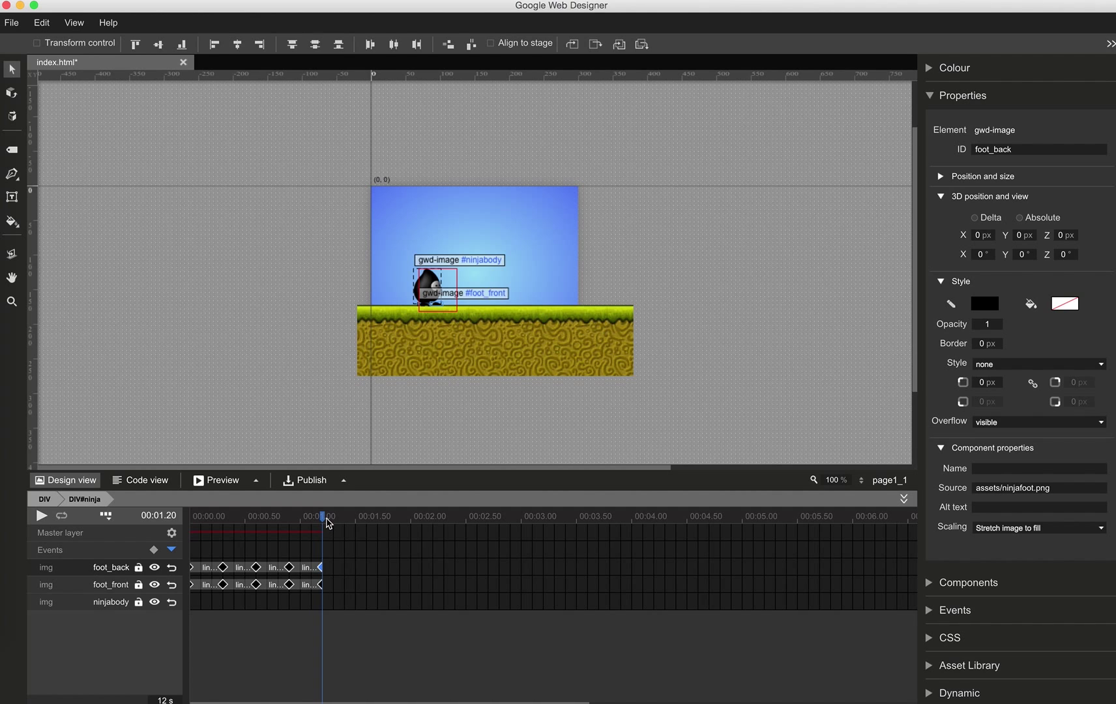
drag(325, 520, 289, 535)
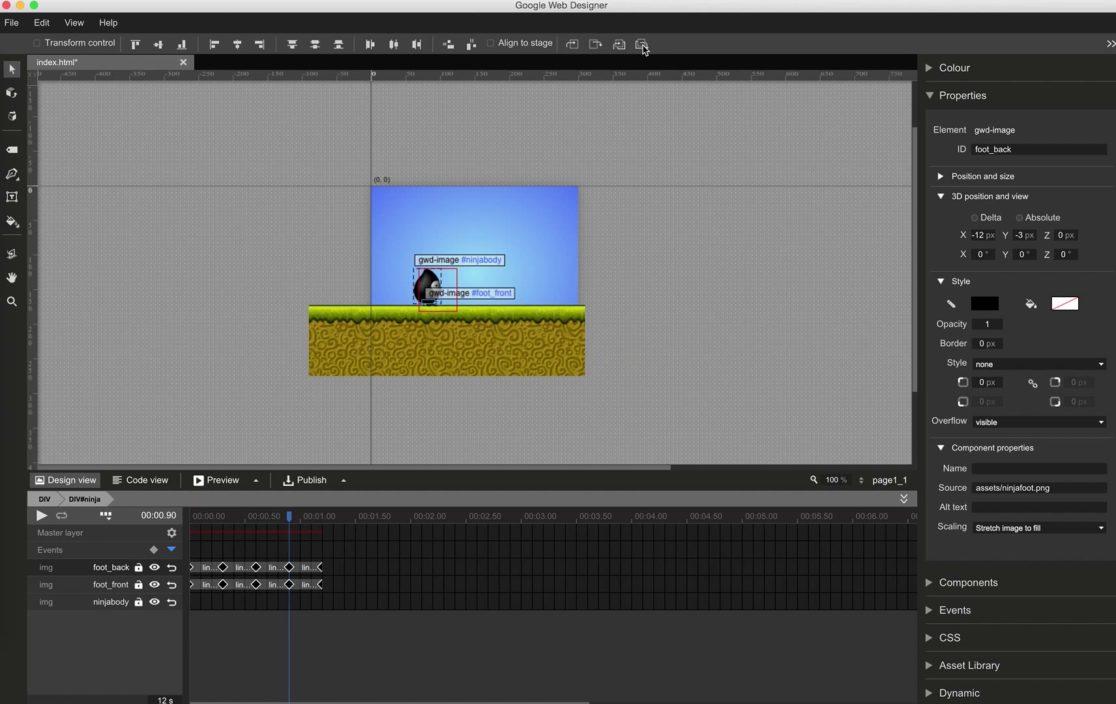
click(643, 48)
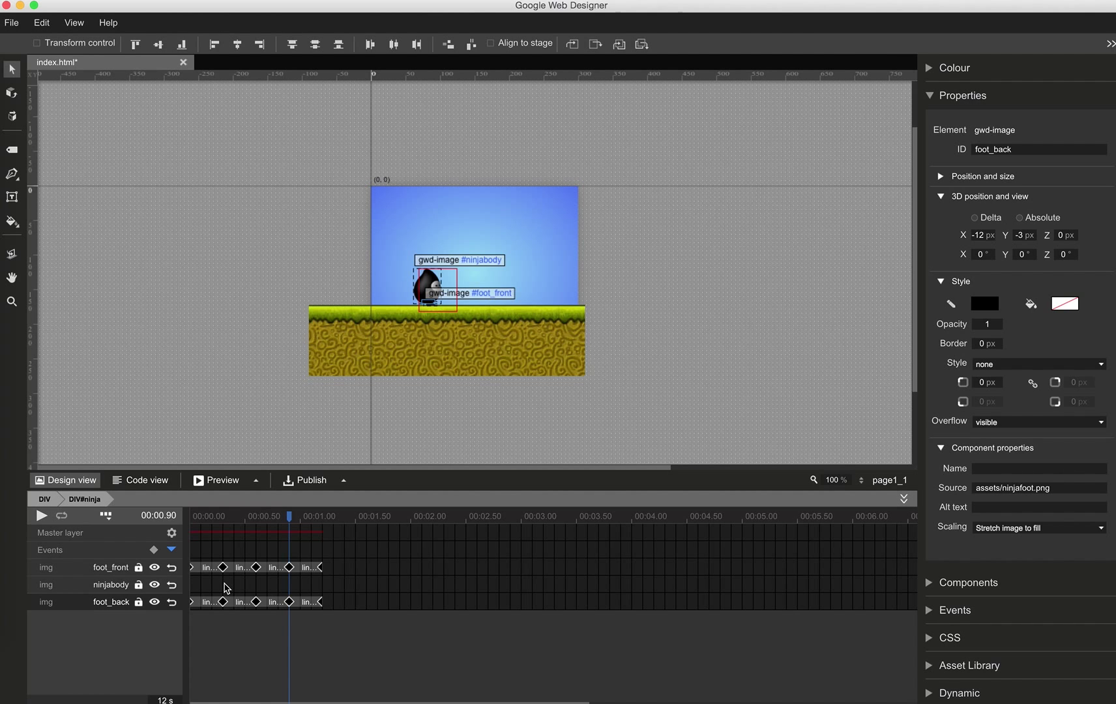
- Insert ninjabody keyframes at 0.30, 0.60, 0.90 and 1.20 s
click(225, 587)
right_click(225, 587)
click(243, 599)
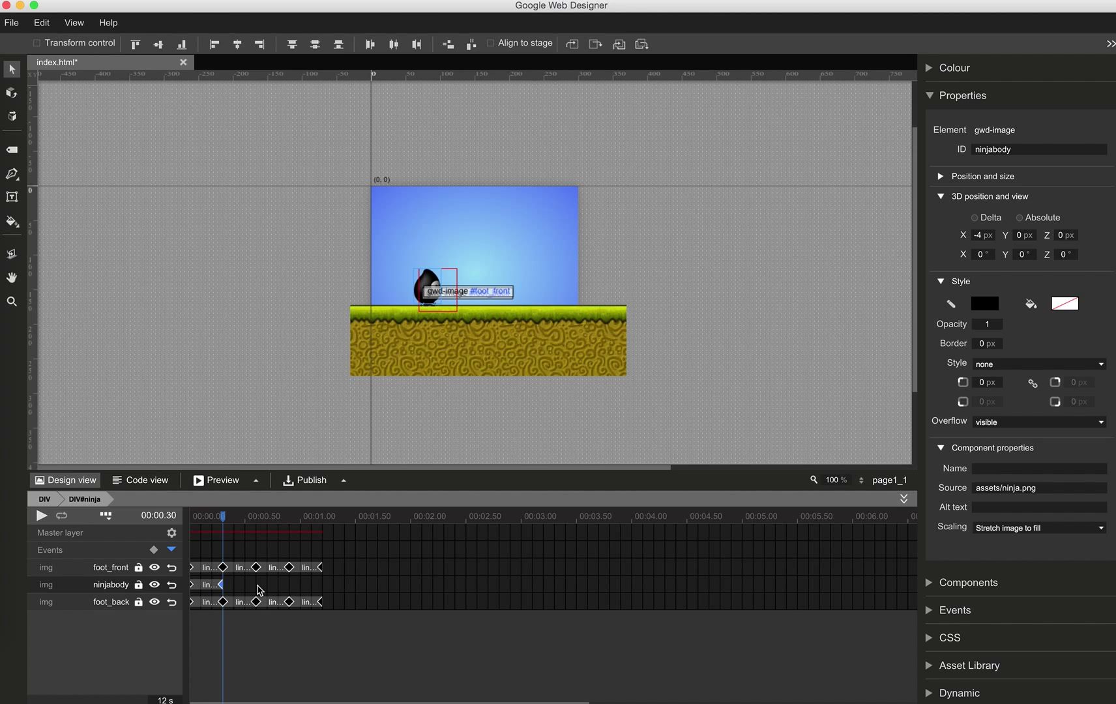
click(256, 586)
right_click(257, 587)
click(274, 598)
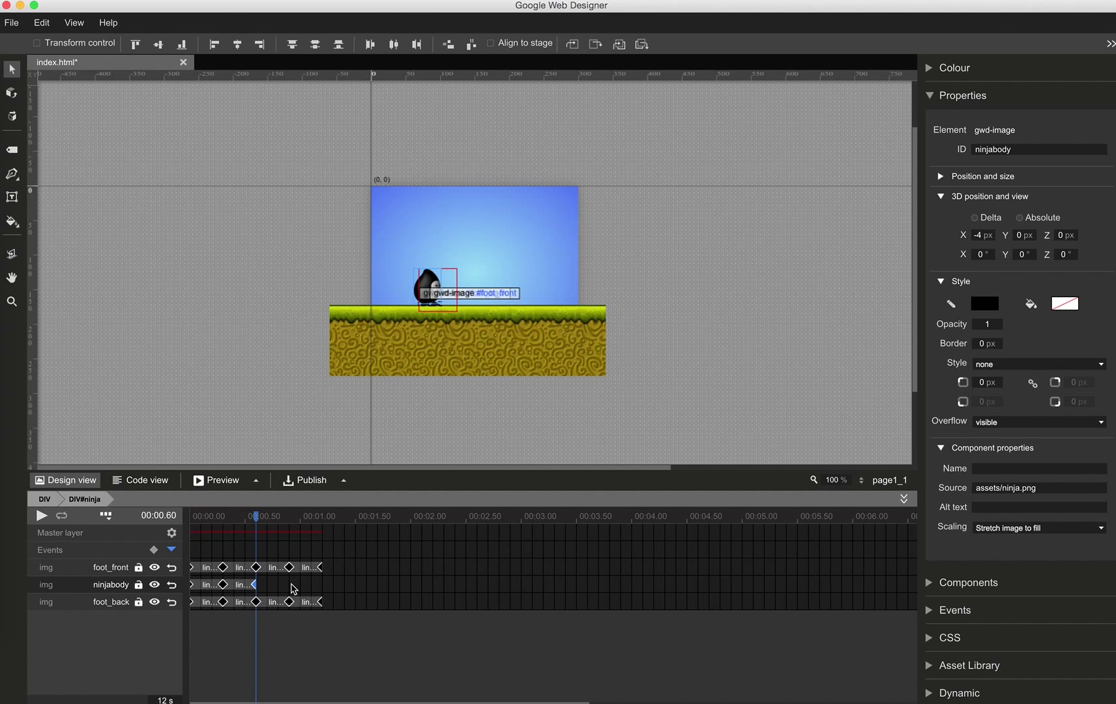
click(289, 586)
right_click(289, 585)
click(308, 595)
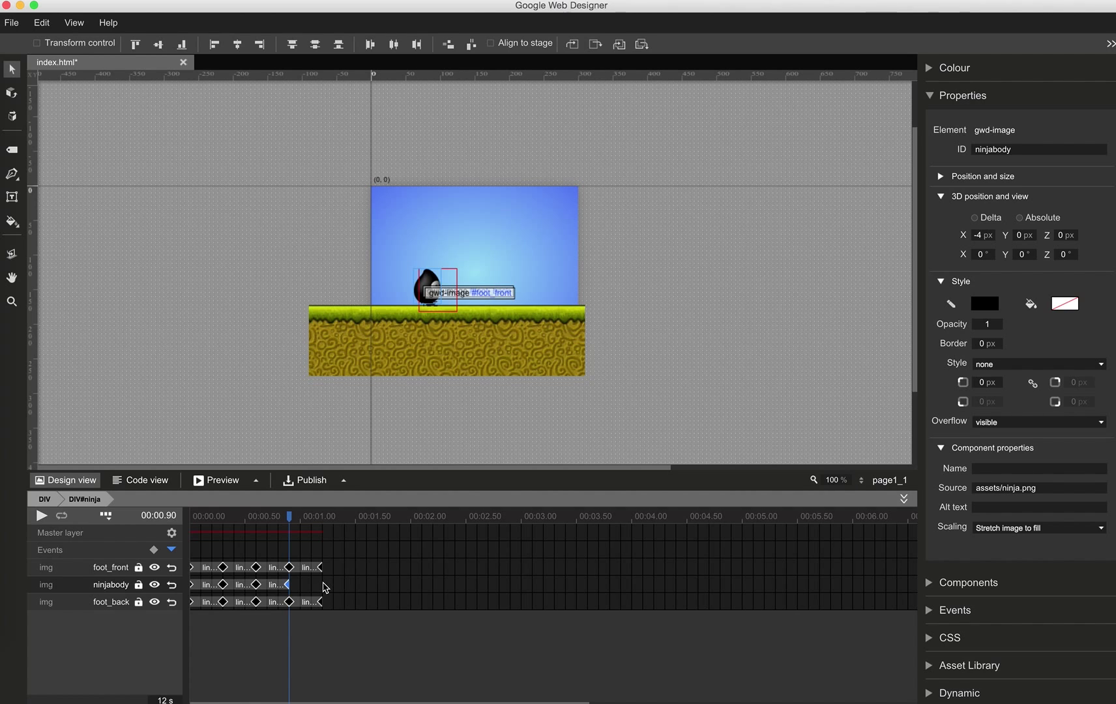
click(323, 586)
right_click(324, 587)
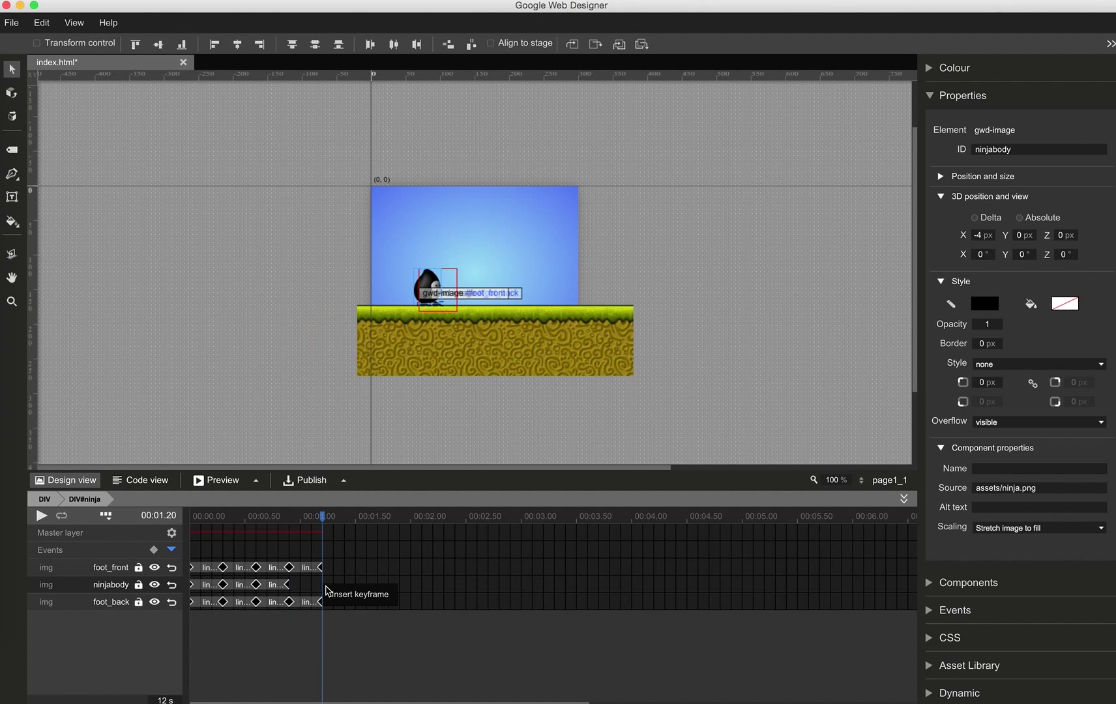
click(333, 597)
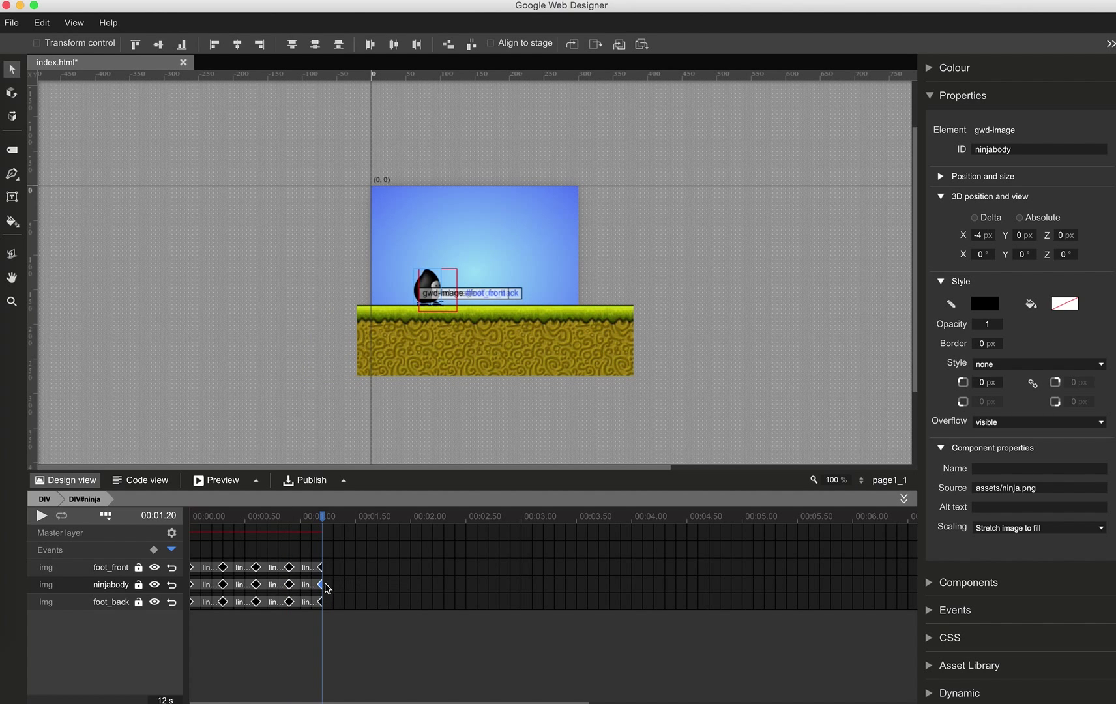
- Set ninjabody's 0.30 s keyframe to 3D X 0 px and Y -2 px
click(224, 587)
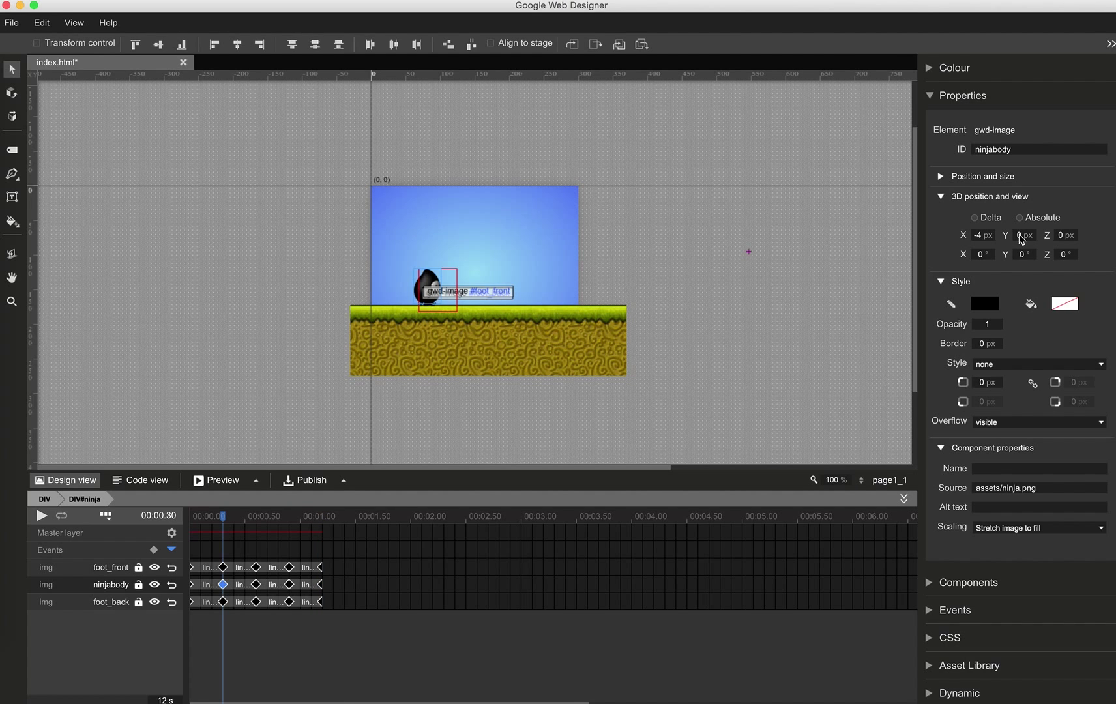
click(1020, 235)
click(941, 176)
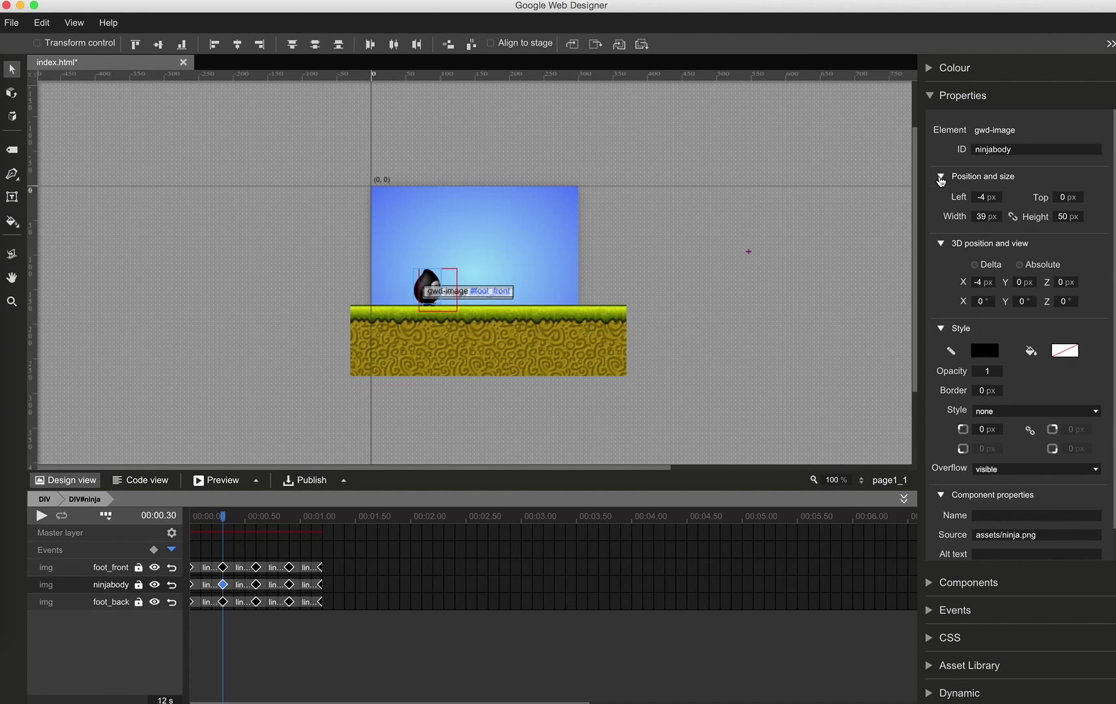
click(983, 282)
text(0)
key(Tab)
text(-2)
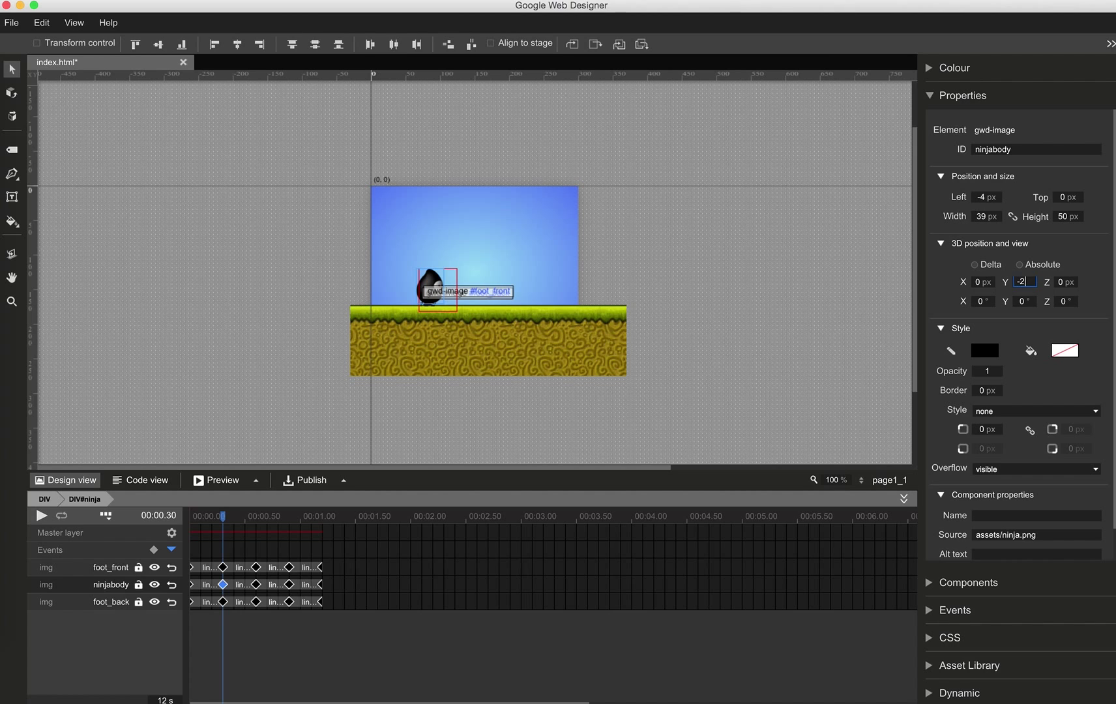
key(Tab)
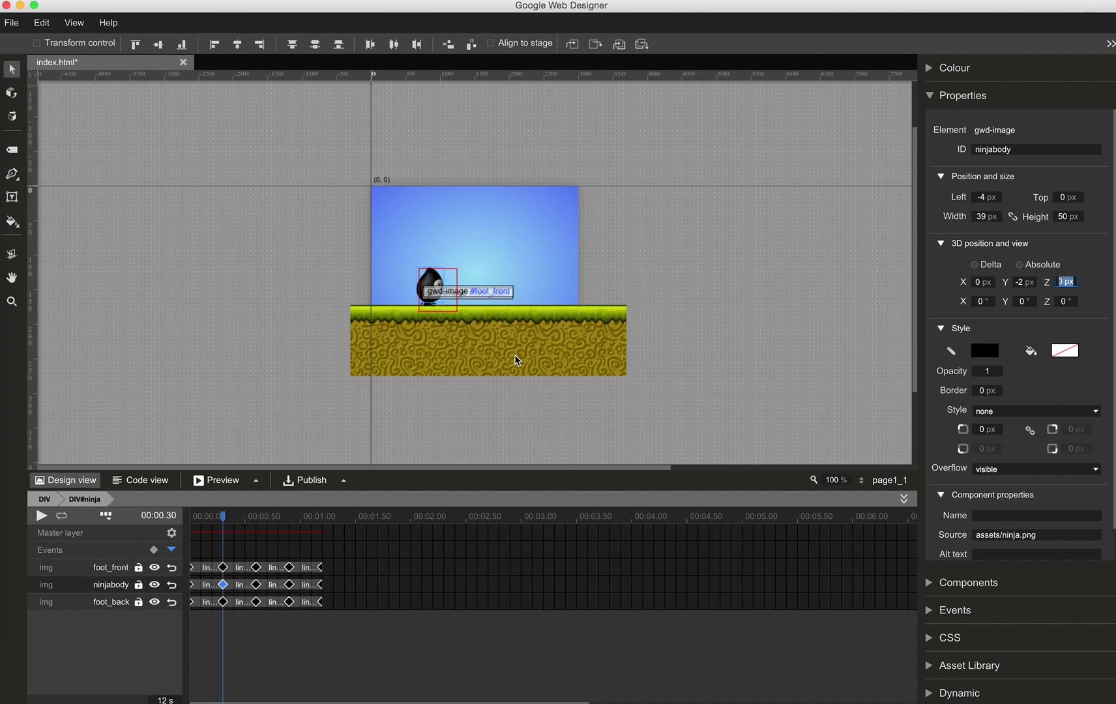
- Set ninjabody's 3D X to 0 px at the 0 s and 0.60 s keyframes
click(194, 588)
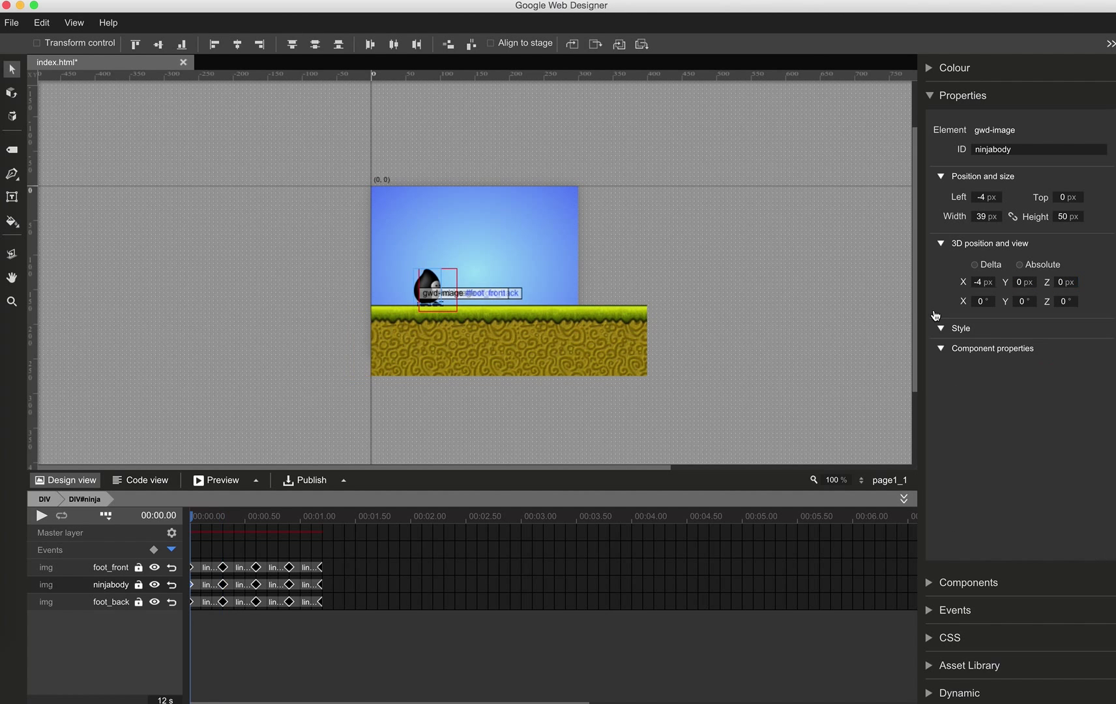
double_click(981, 282)
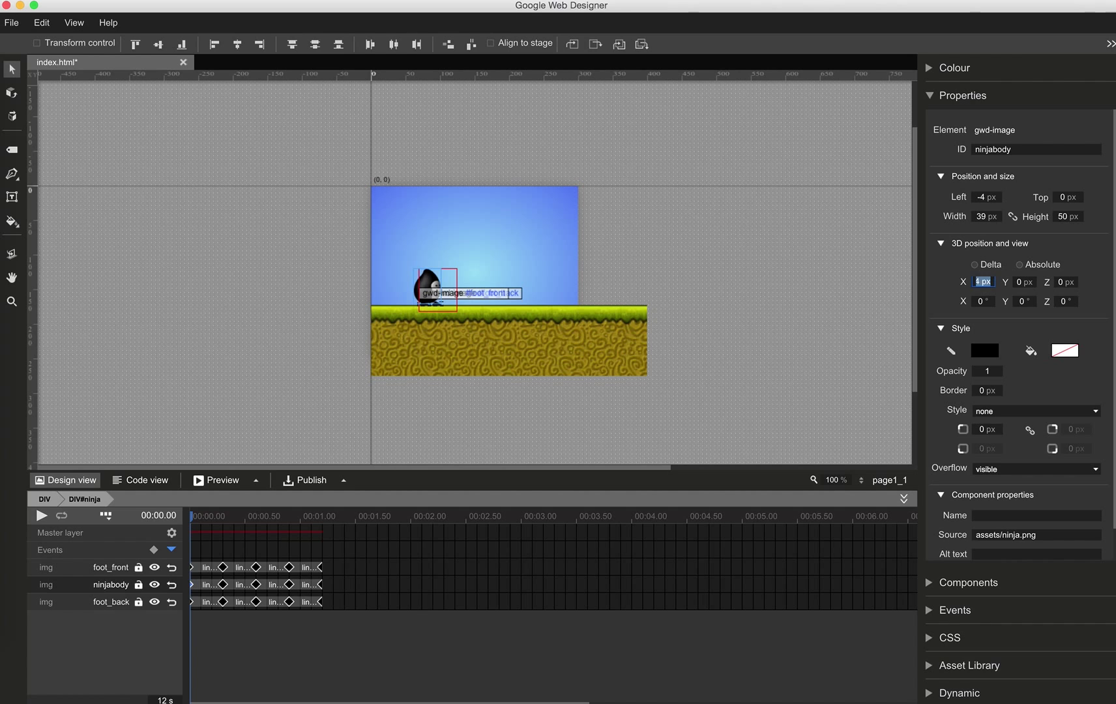
text(0)
key(Tab)
click(256, 585)
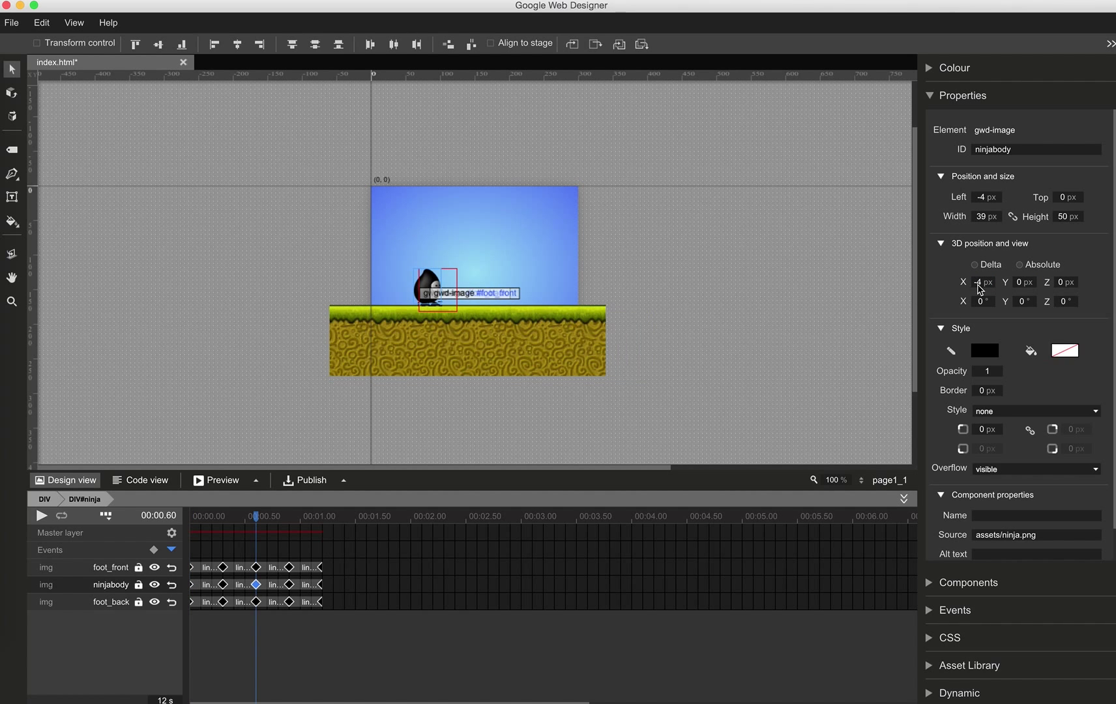
double_click(980, 281)
text(0)
key(Tab)
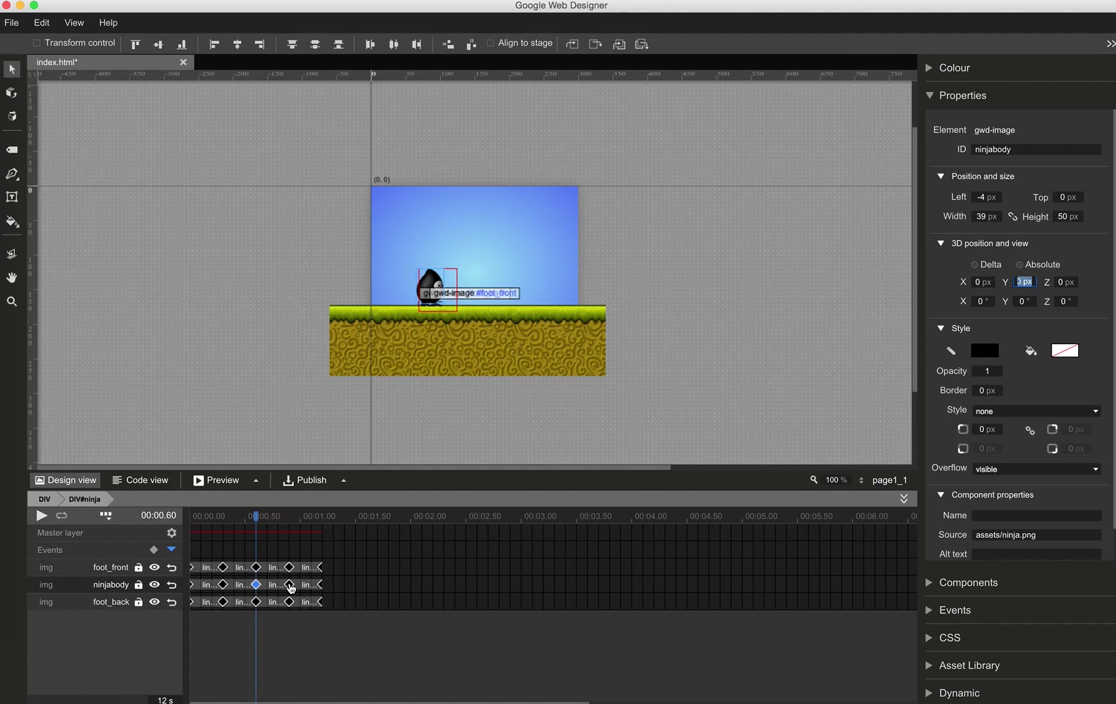
- Give ninjabody 3D X 0, Y -2 px at 0.90 s and X 0 px at 1.20 s
click(290, 585)
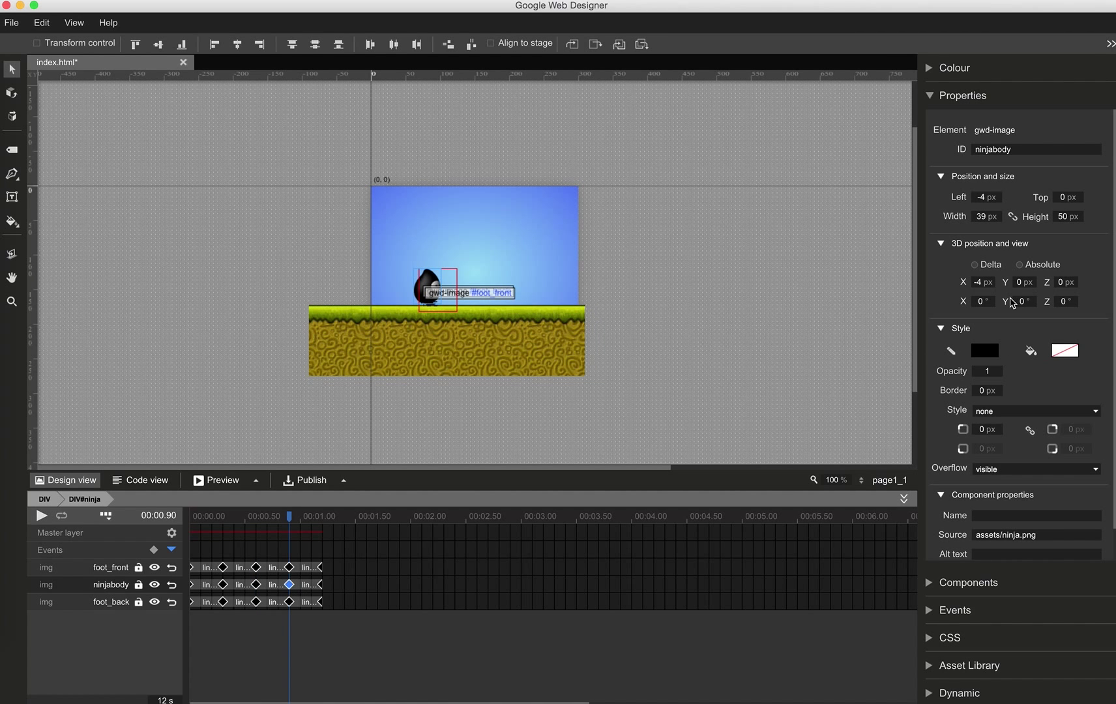
double_click(980, 282)
text(0)
key(Tab)
text(-2)
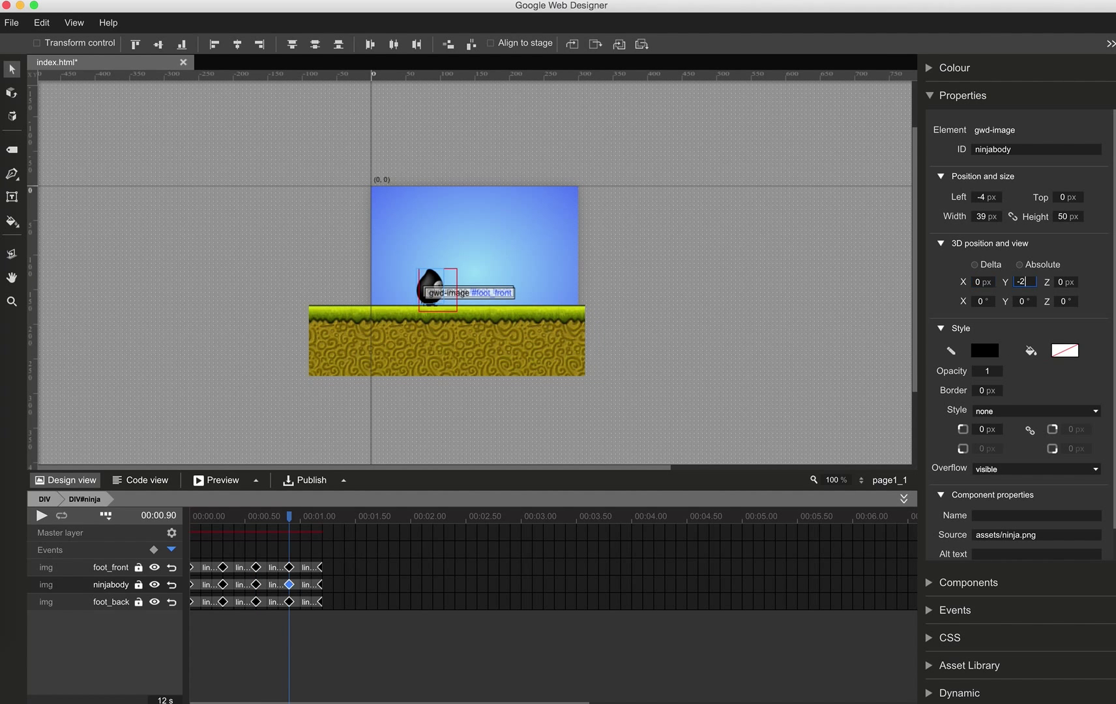
key(Tab)
click(319, 585)
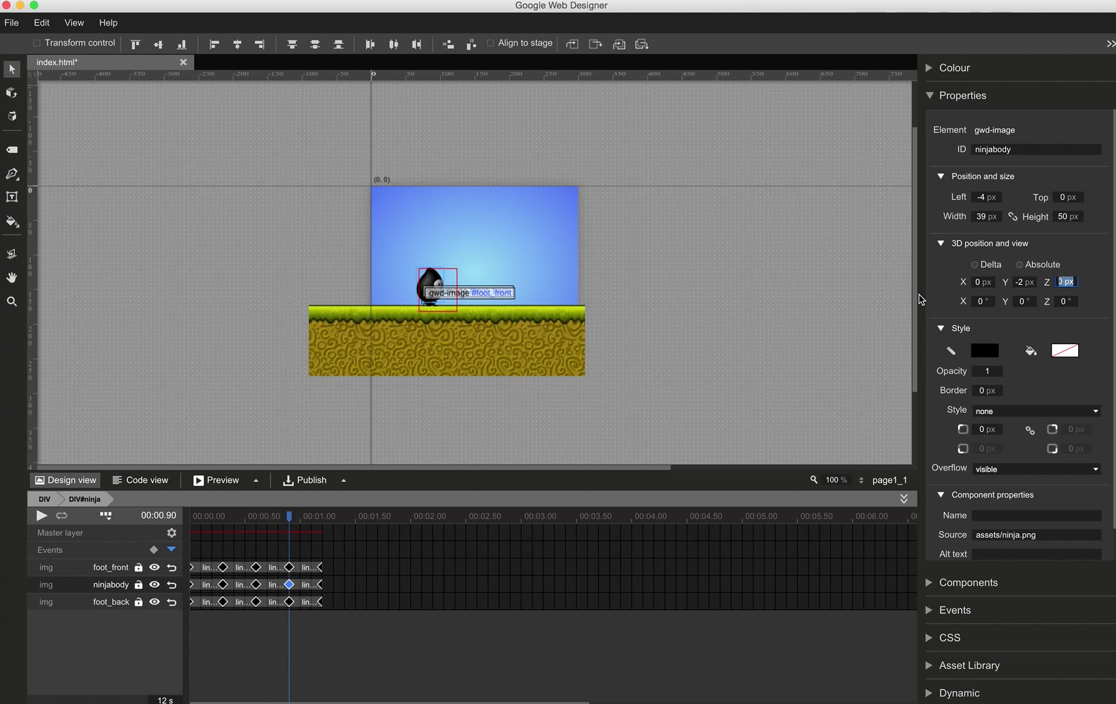
click(982, 282)
key(Tab)
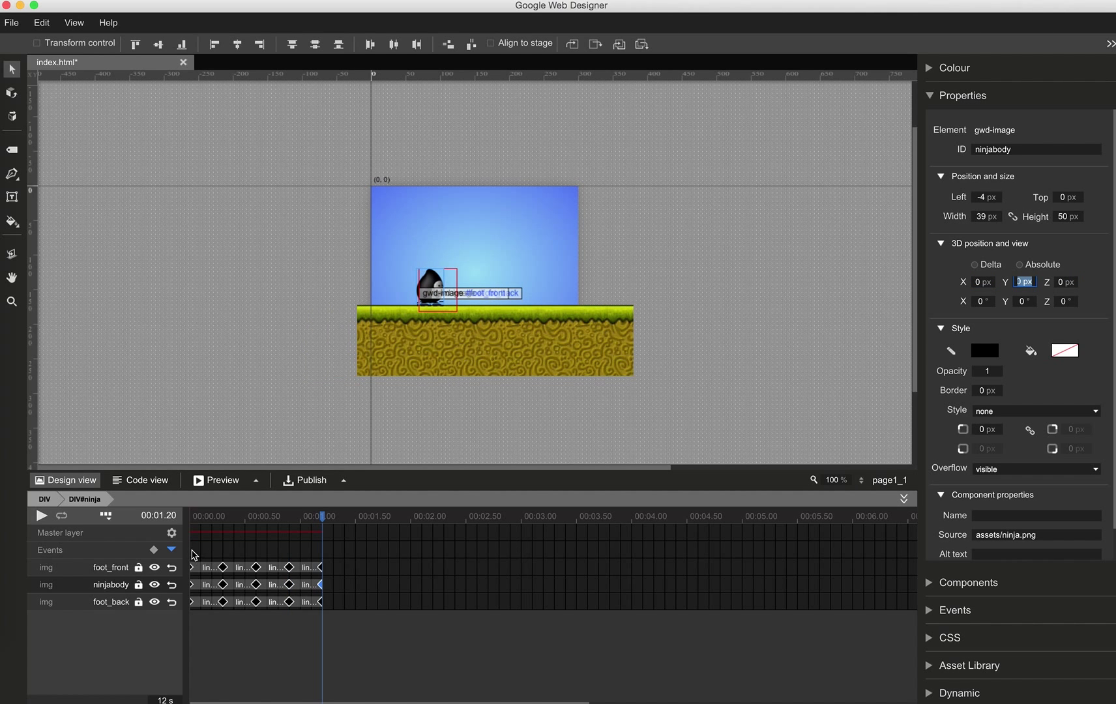
right_click(194, 555)
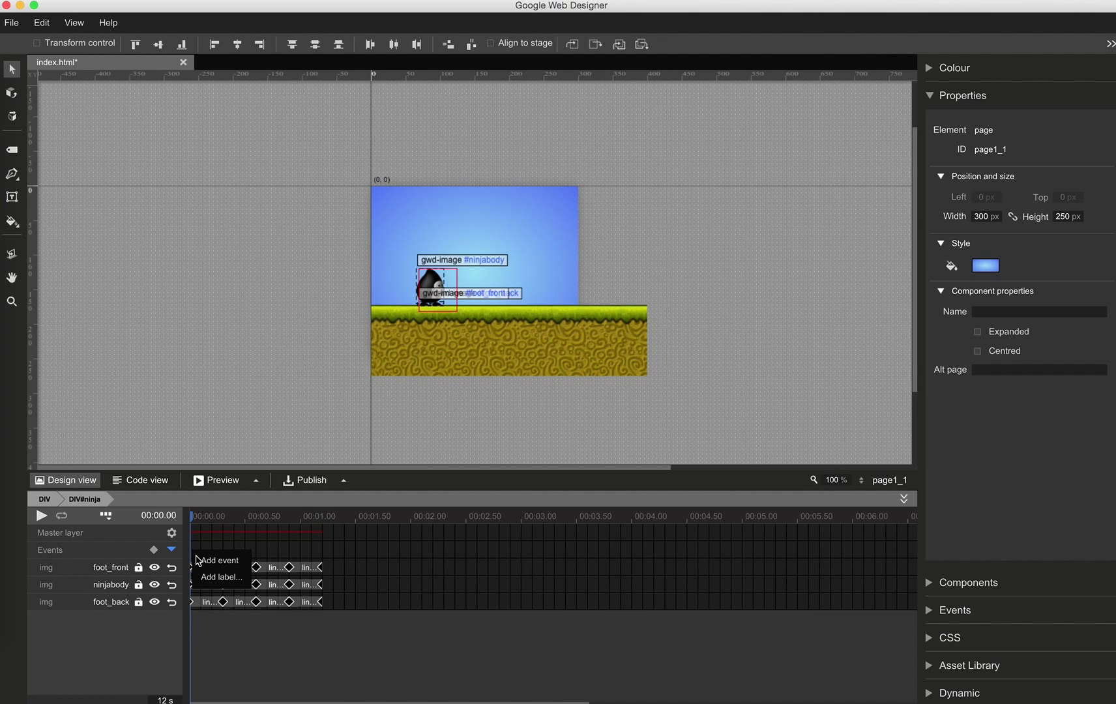
- Add a 'walk' label on the ninja timeline at 0 s
click(207, 577)
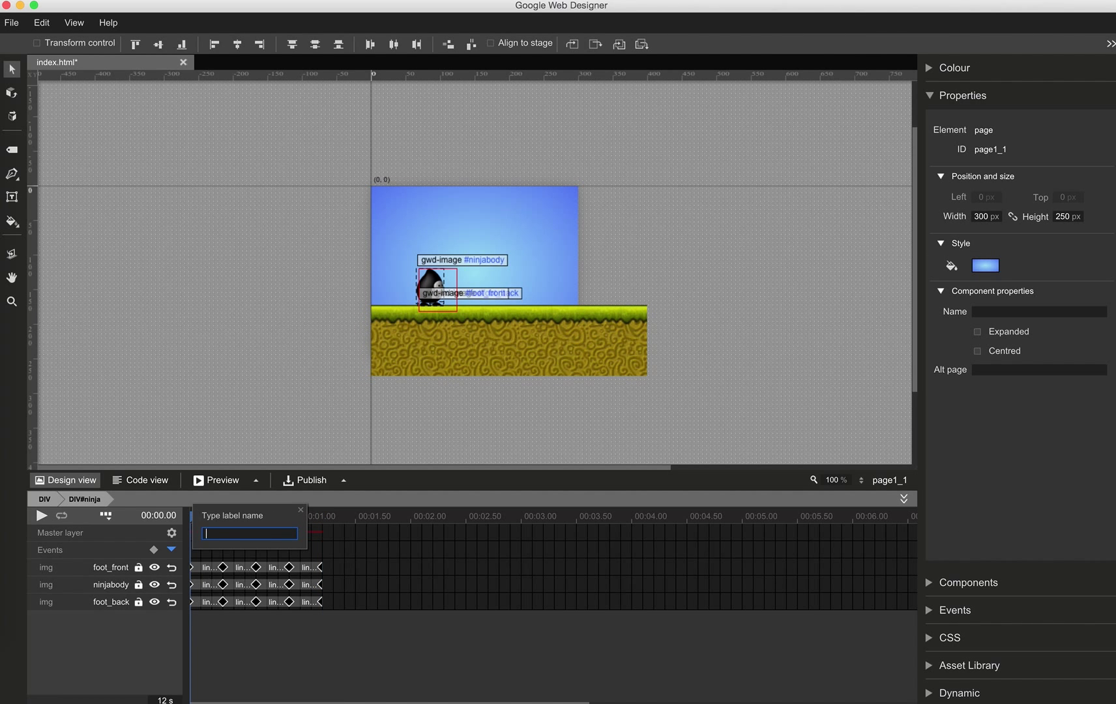
text(walk)
key(Return)
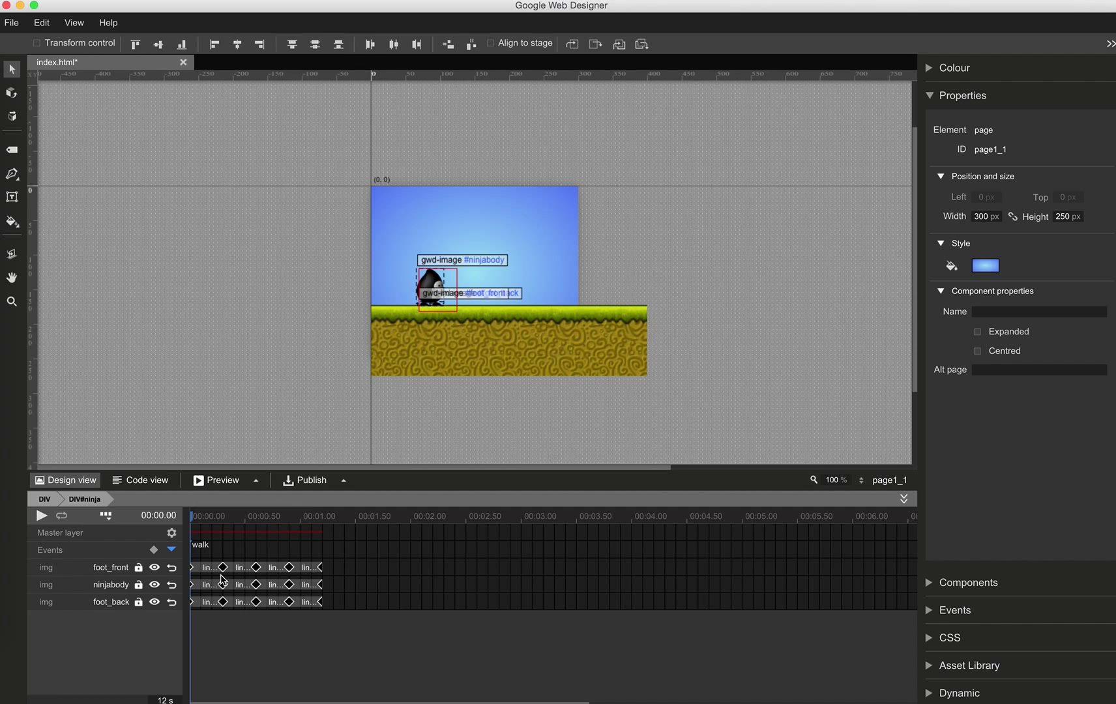
- Add an event marker at 1.20 s and name it 'walk_end'
click(327, 552)
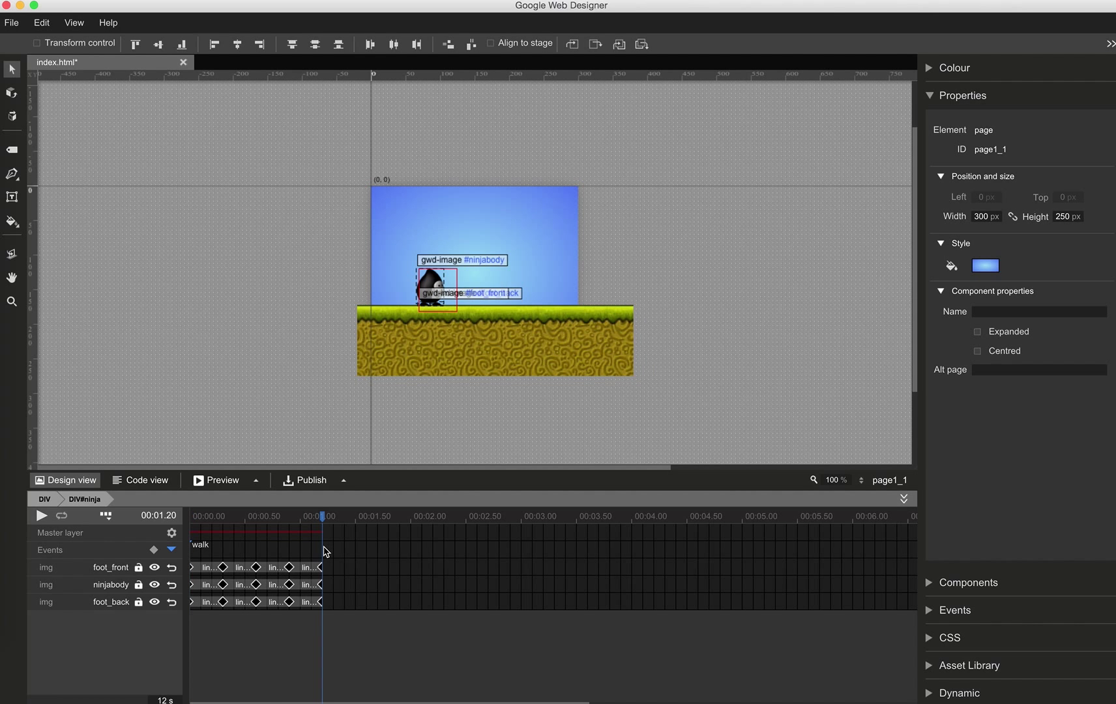
right_click(326, 551)
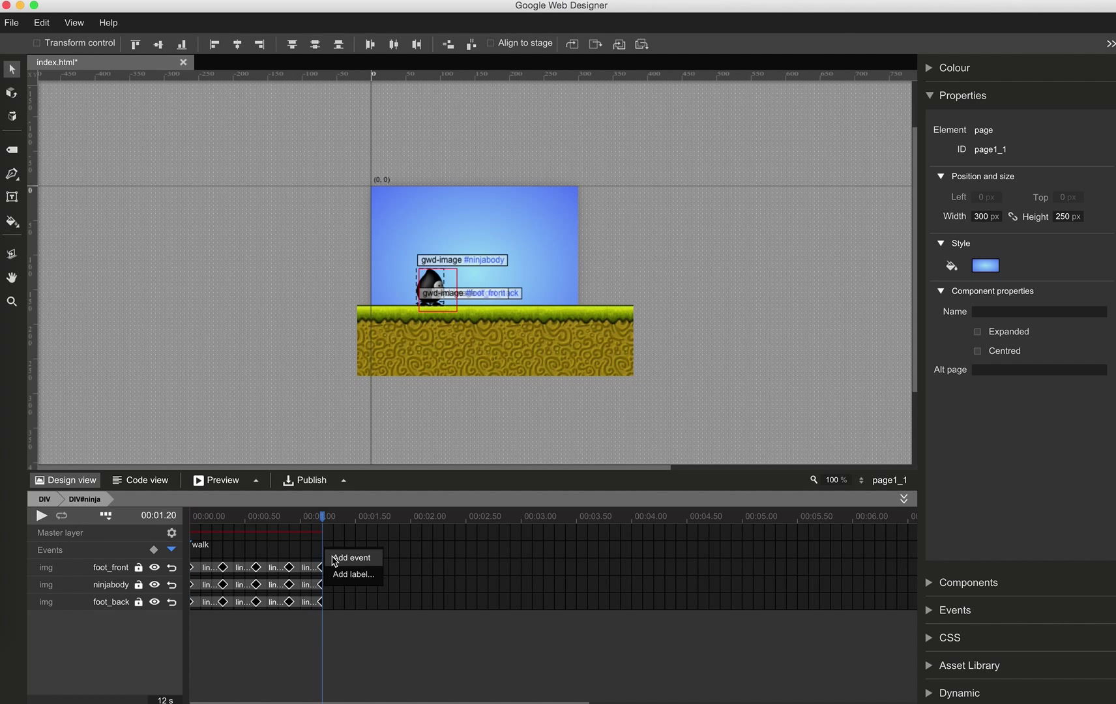
click(332, 559)
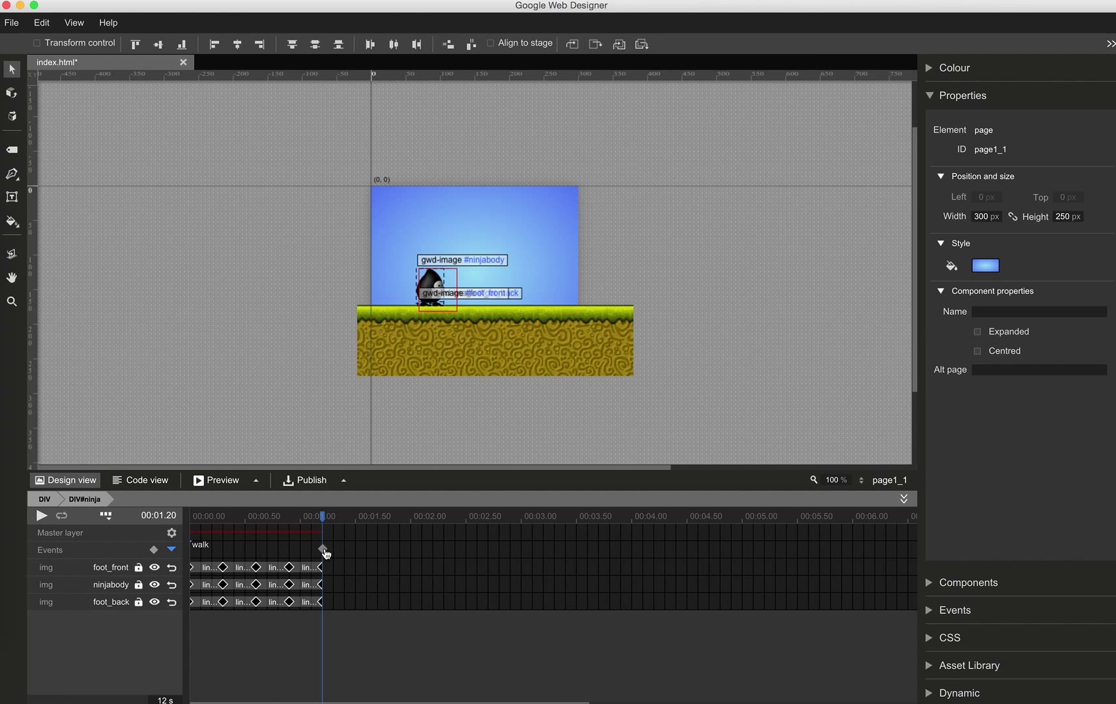
right_click(324, 551)
click(335, 564)
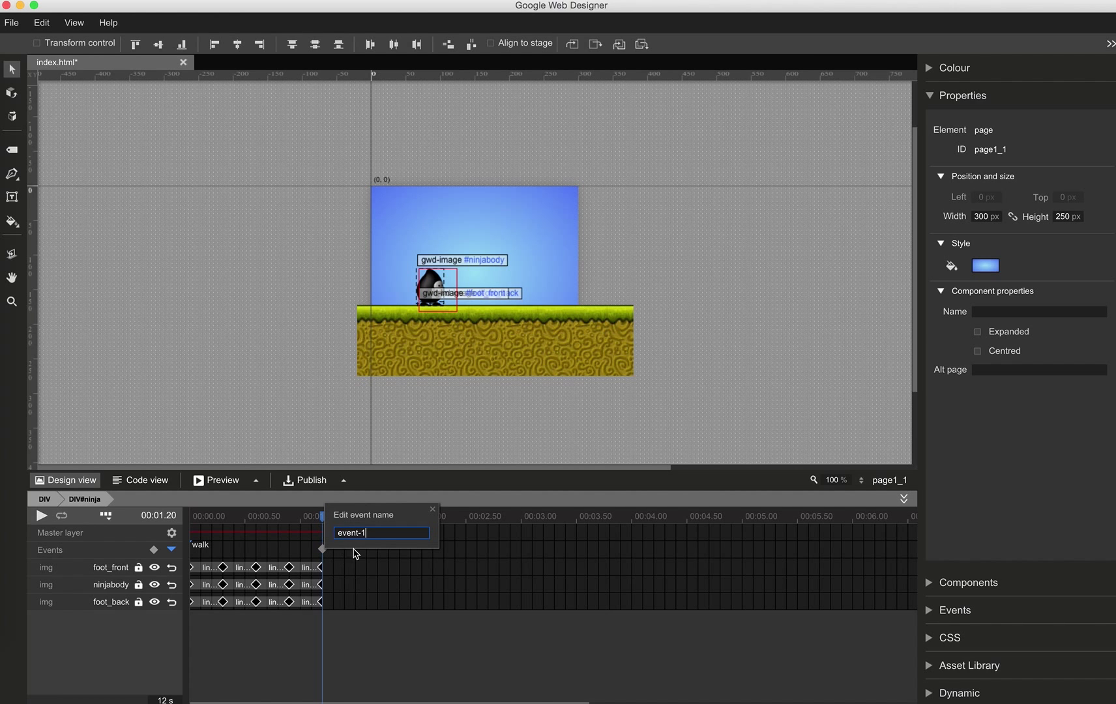
drag(387, 534, 317, 539)
text(walk_end)
key(Return)
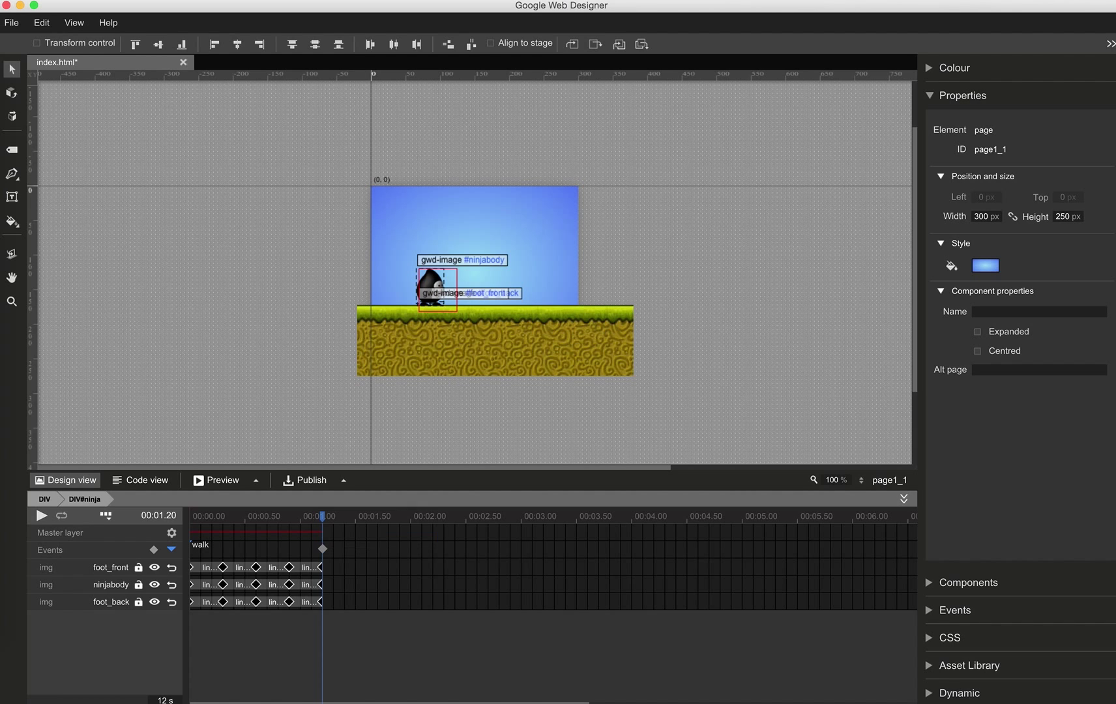
click(931, 96)
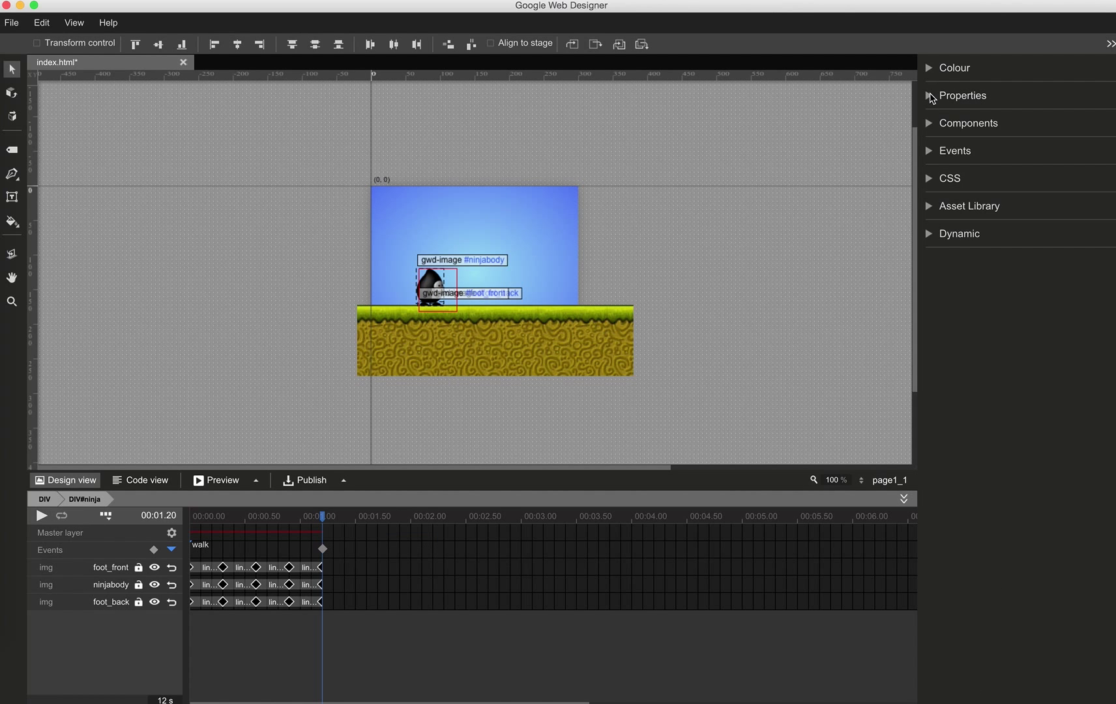
- Create a new page event triggered by ninja's walk_end timeline event
click(930, 151)
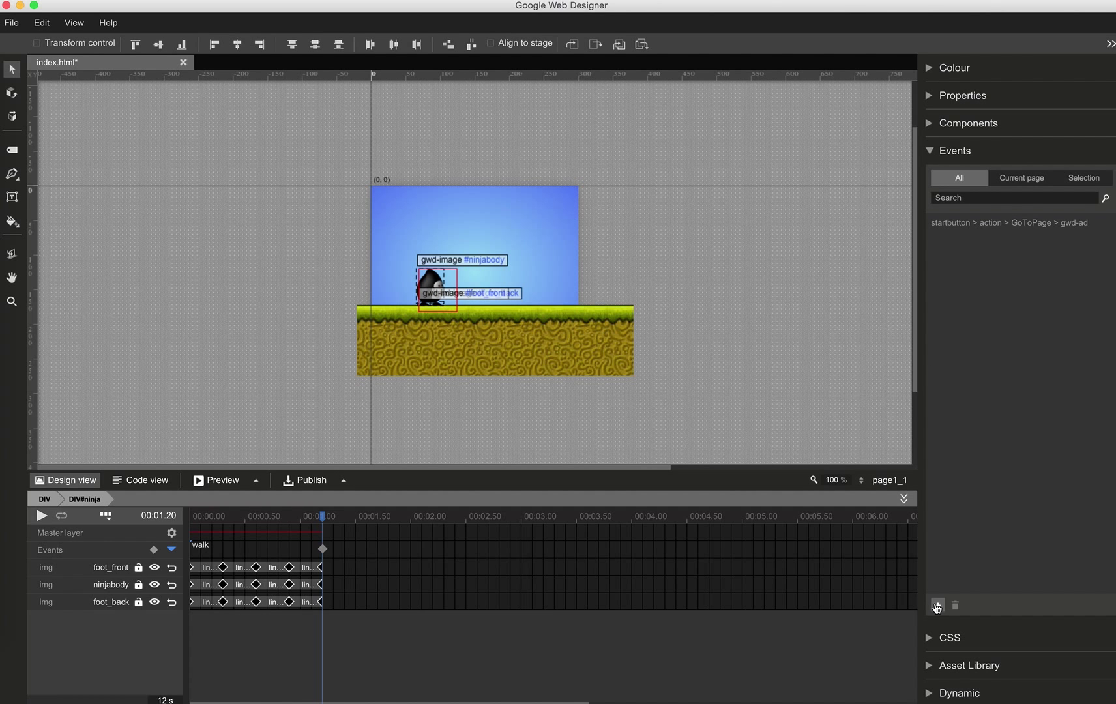
click(1014, 180)
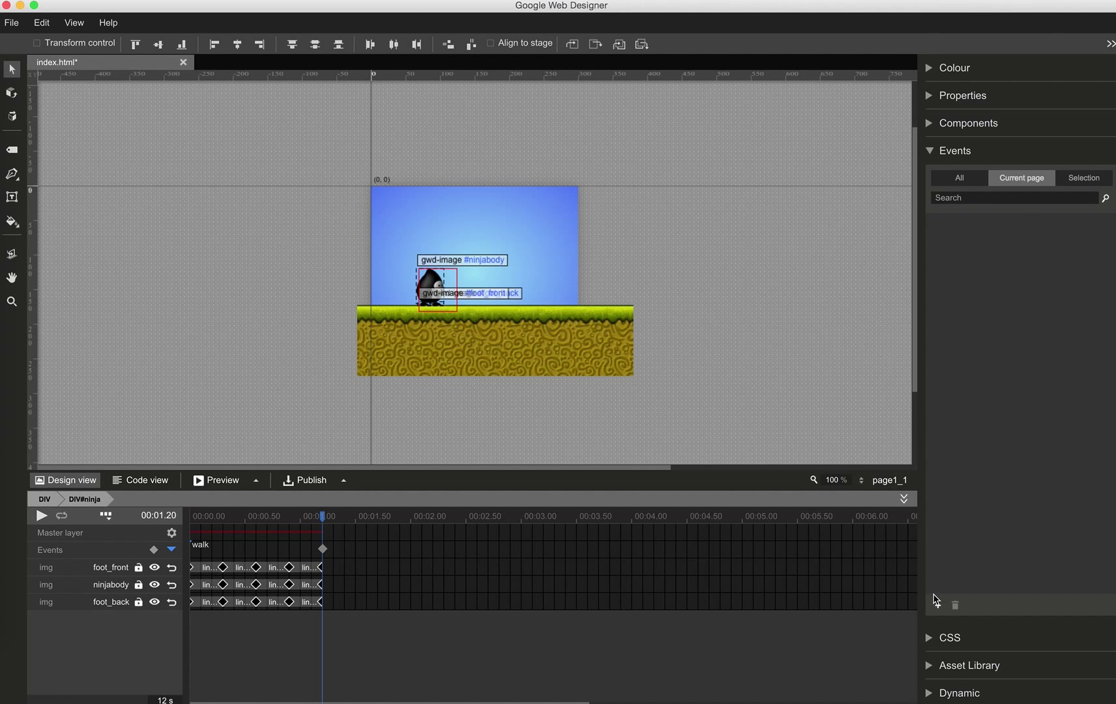
click(938, 606)
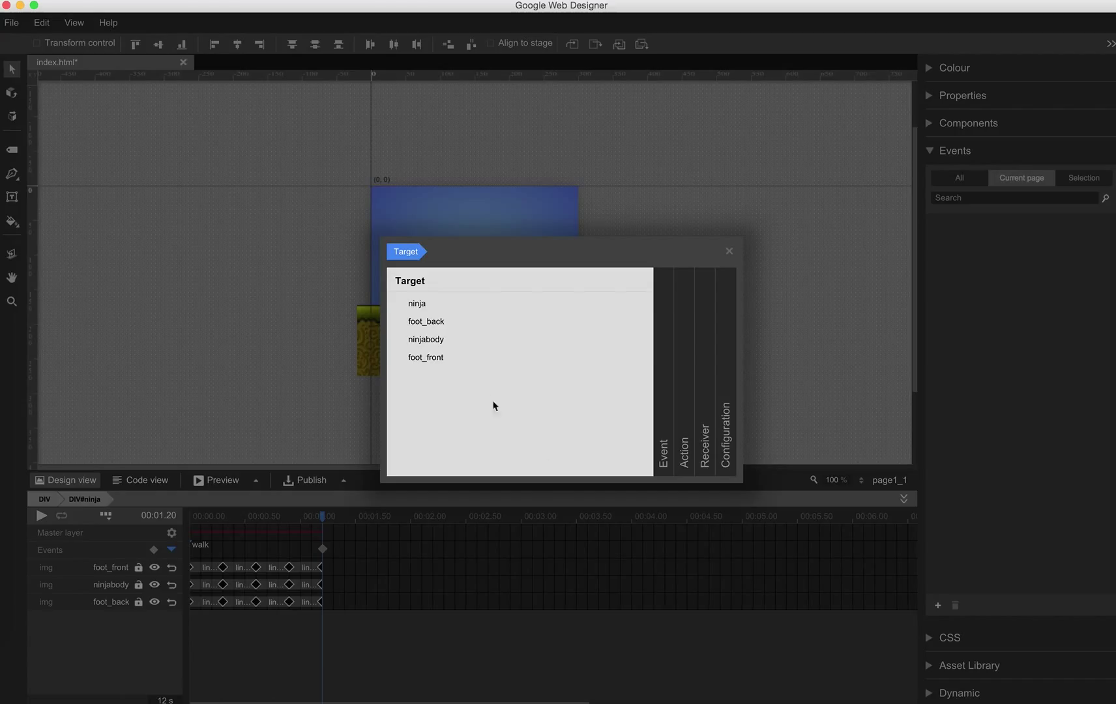
click(415, 304)
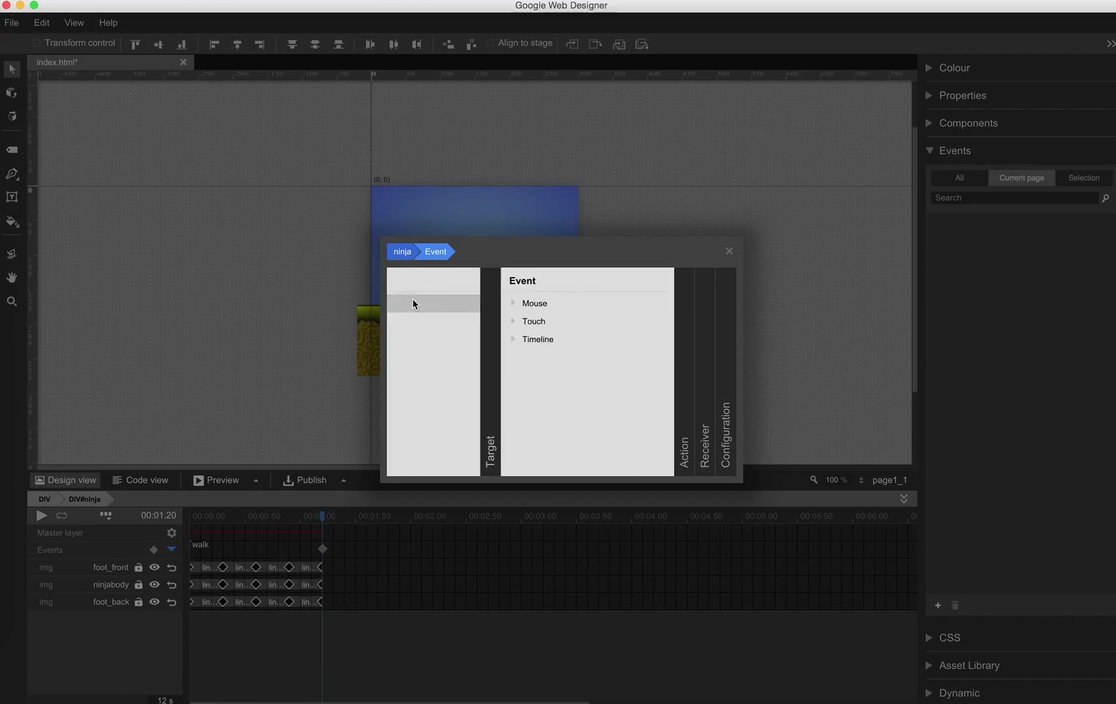
click(427, 339)
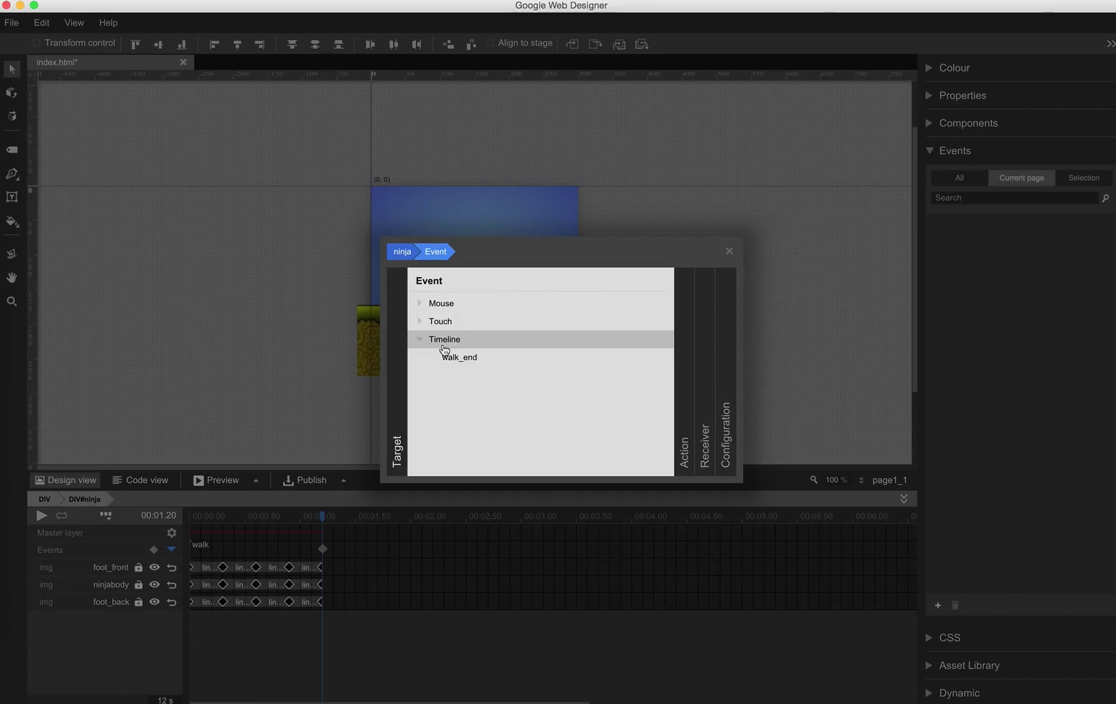
click(460, 358)
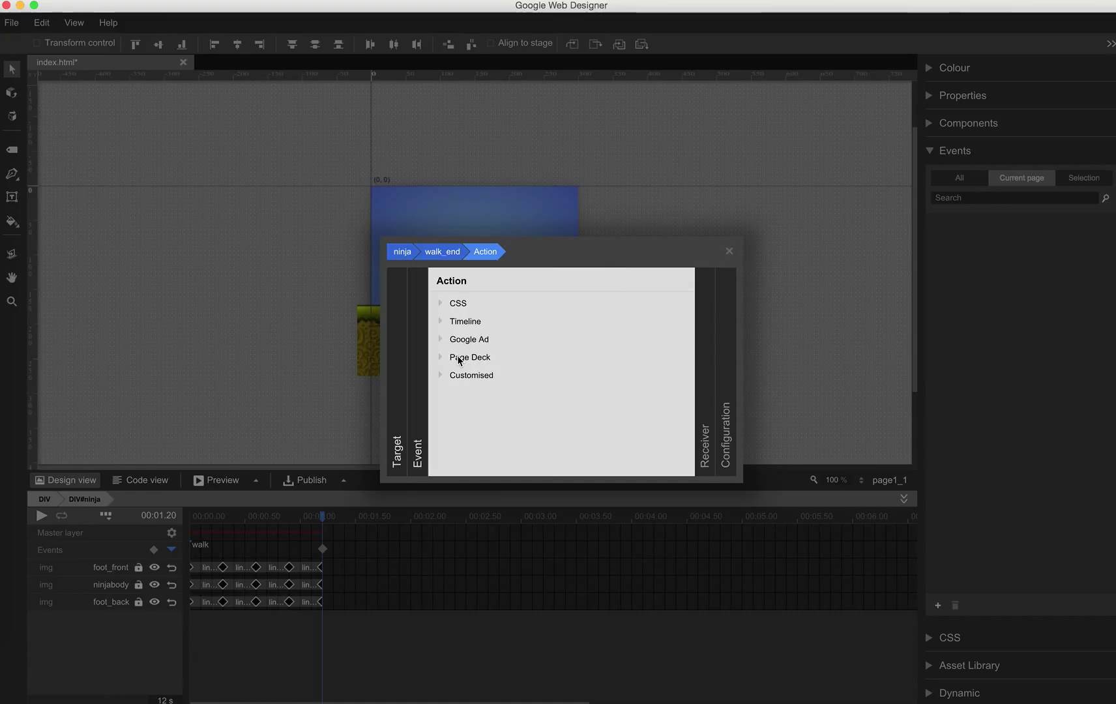
- Make it run gotoAndPlay on ninja at label walk, save, and preview in Chrome
click(464, 323)
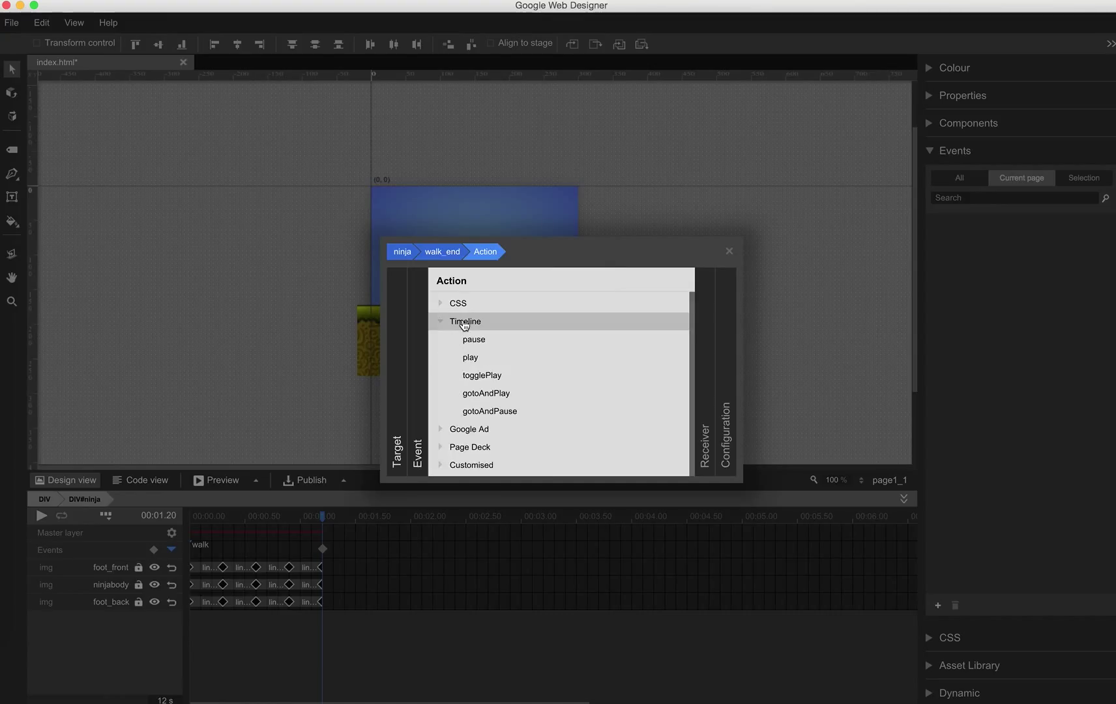
click(497, 392)
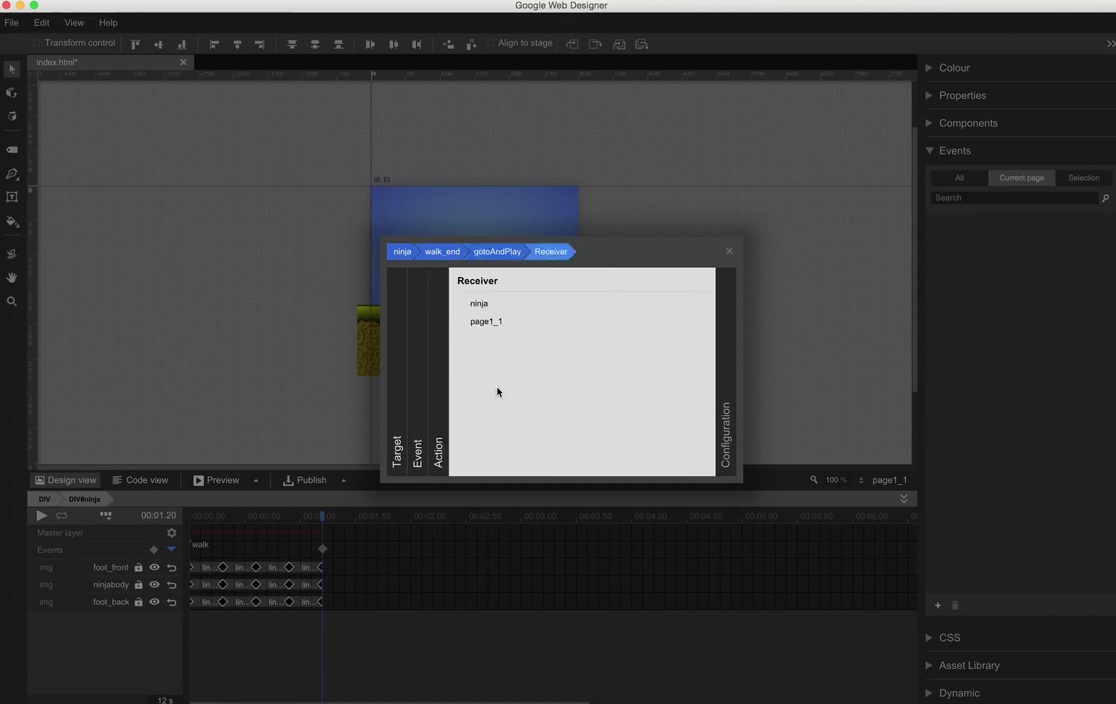
click(484, 306)
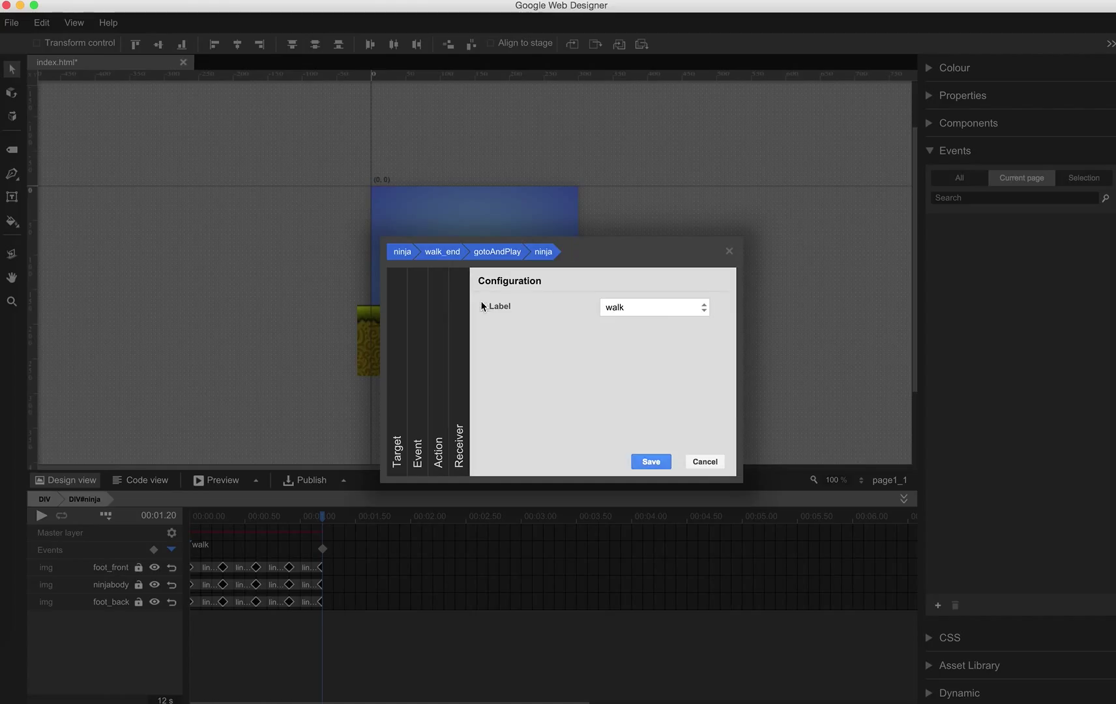
click(666, 309)
click(666, 308)
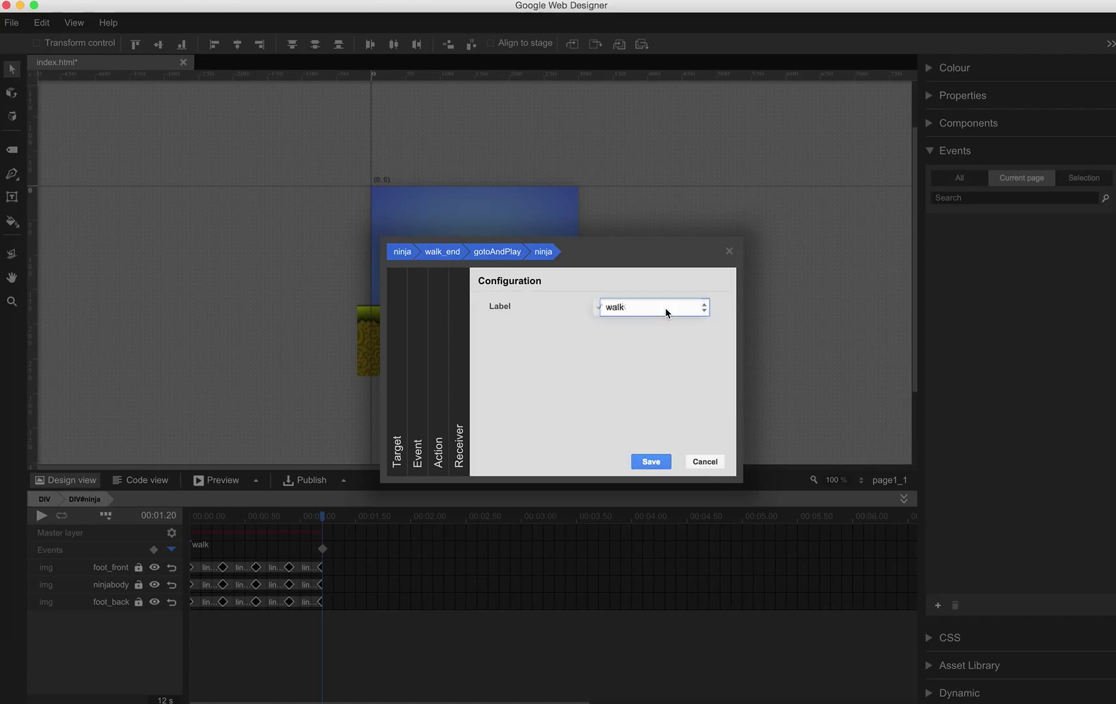
click(651, 462)
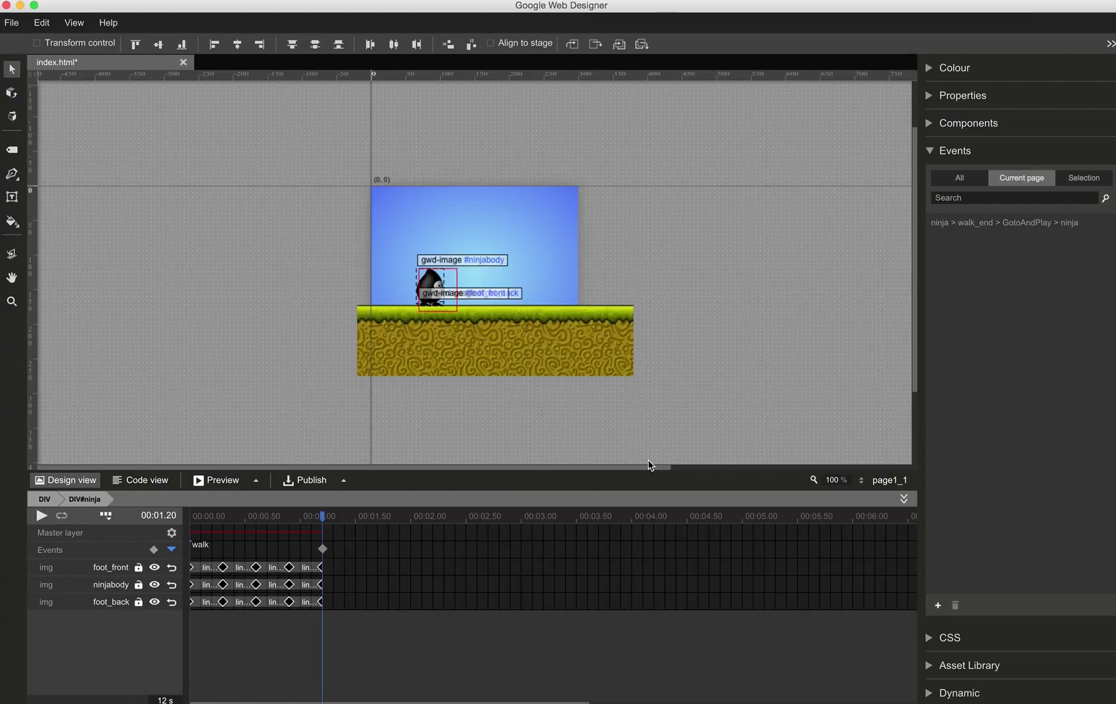
click(216, 482)
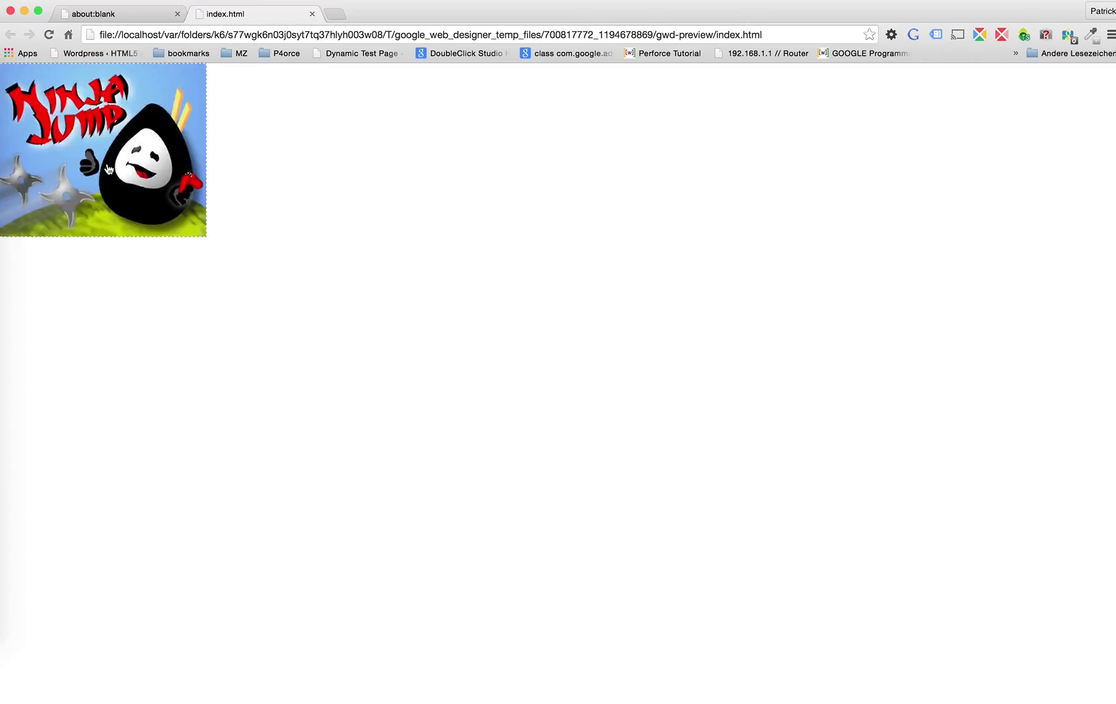
- Start the game from the Ninja Jump splash screen in the Chrome preview
click(108, 168)
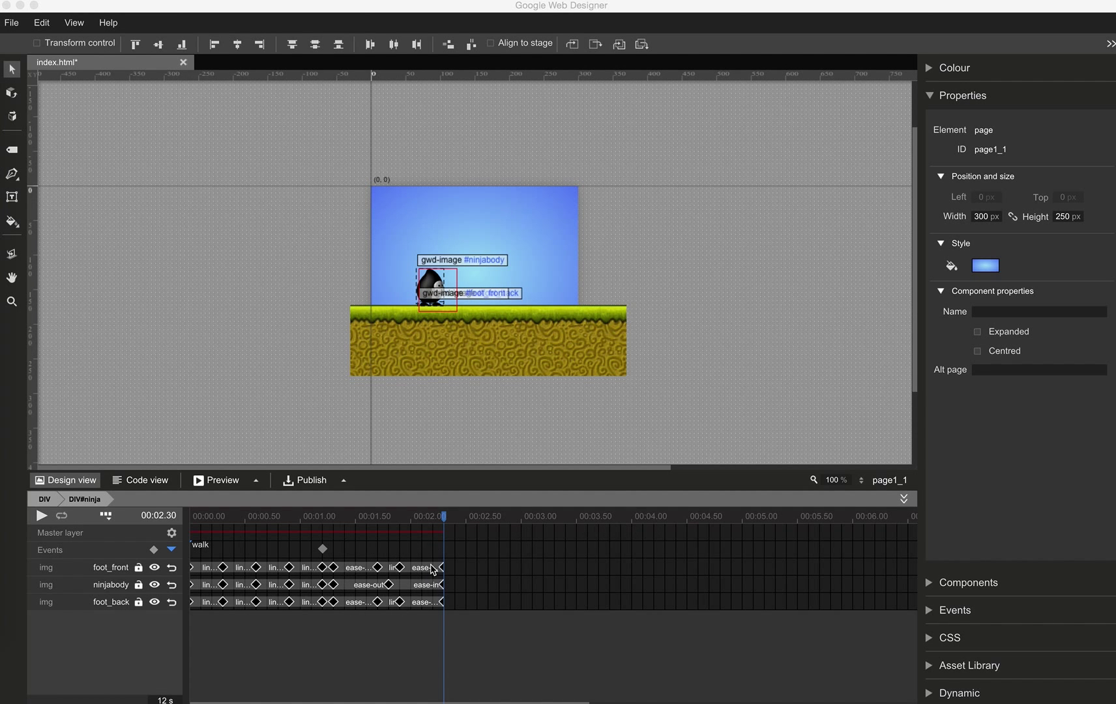
- Return to the editor and set the ninja timeline's playhead to 00:01.30
click(445, 520)
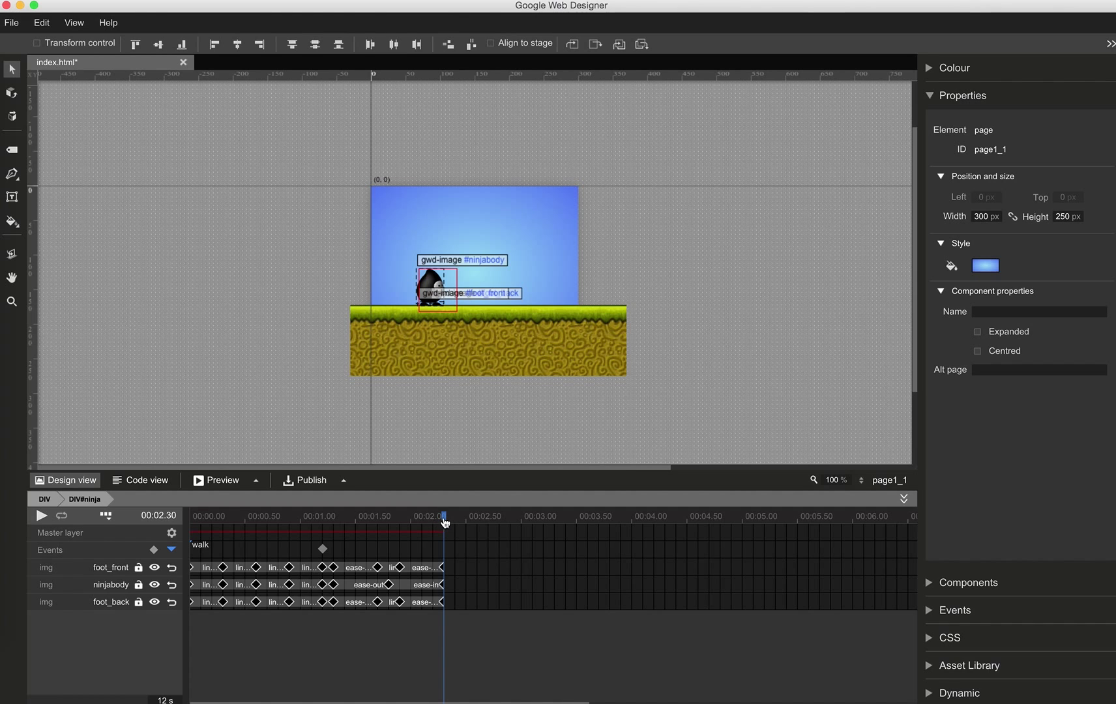
drag(446, 522, 446, 553)
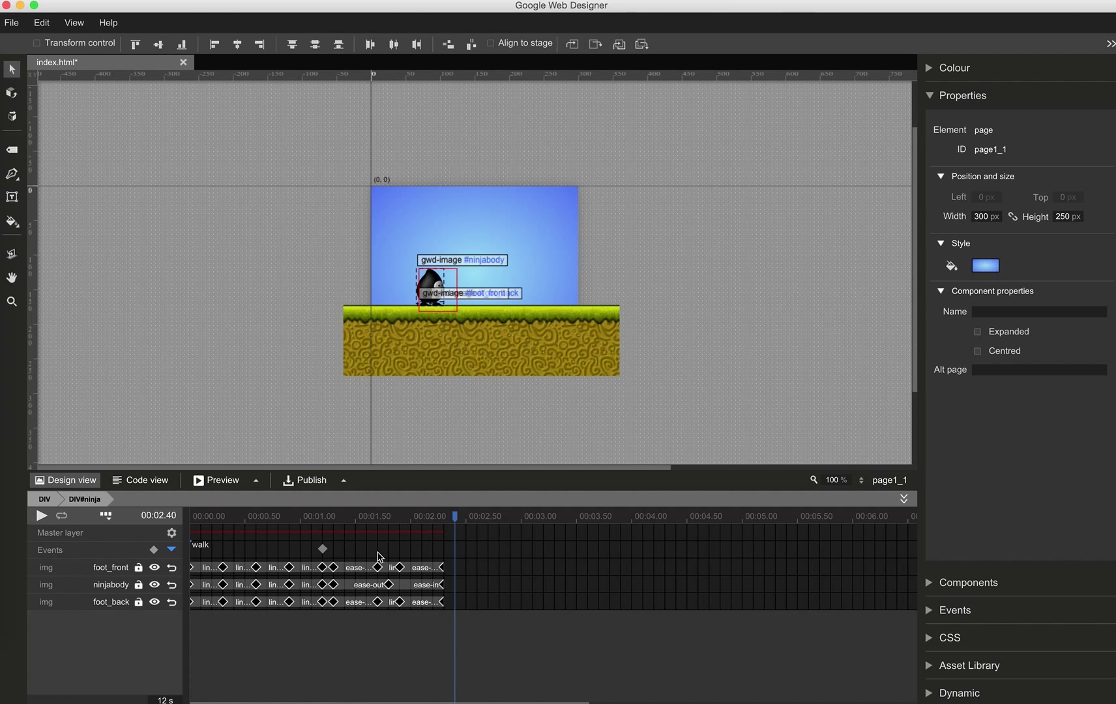
click(334, 551)
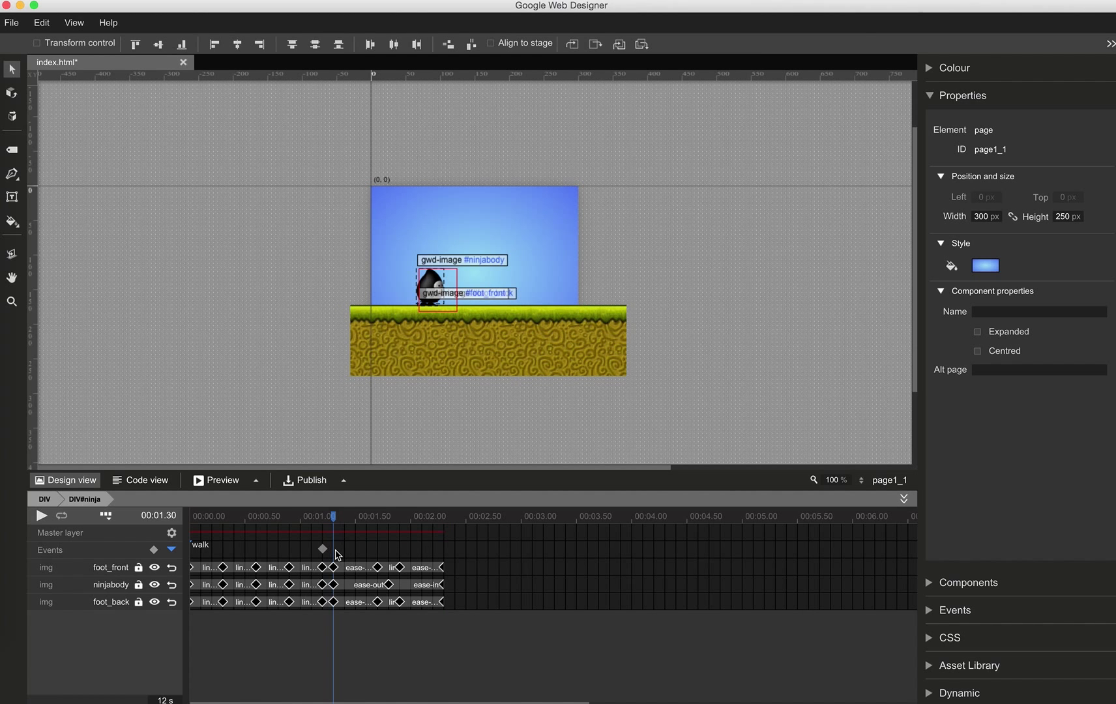
- Add a 'jump' label on the ninja timeline at 00:01.30
right_click(337, 555)
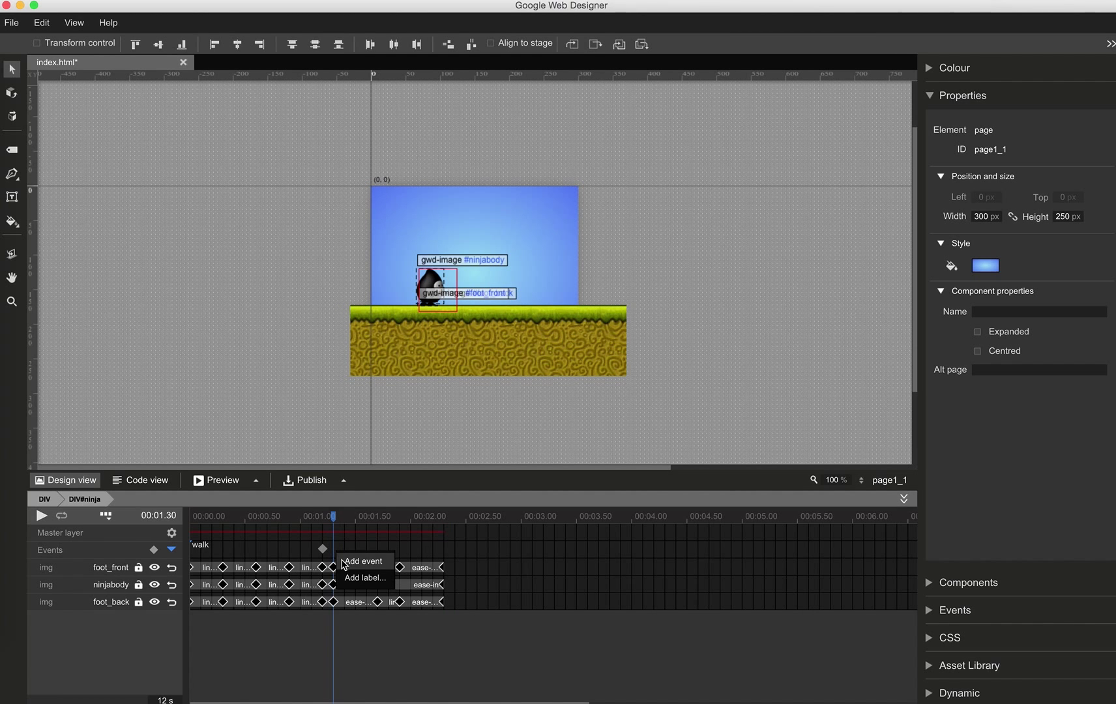
click(350, 579)
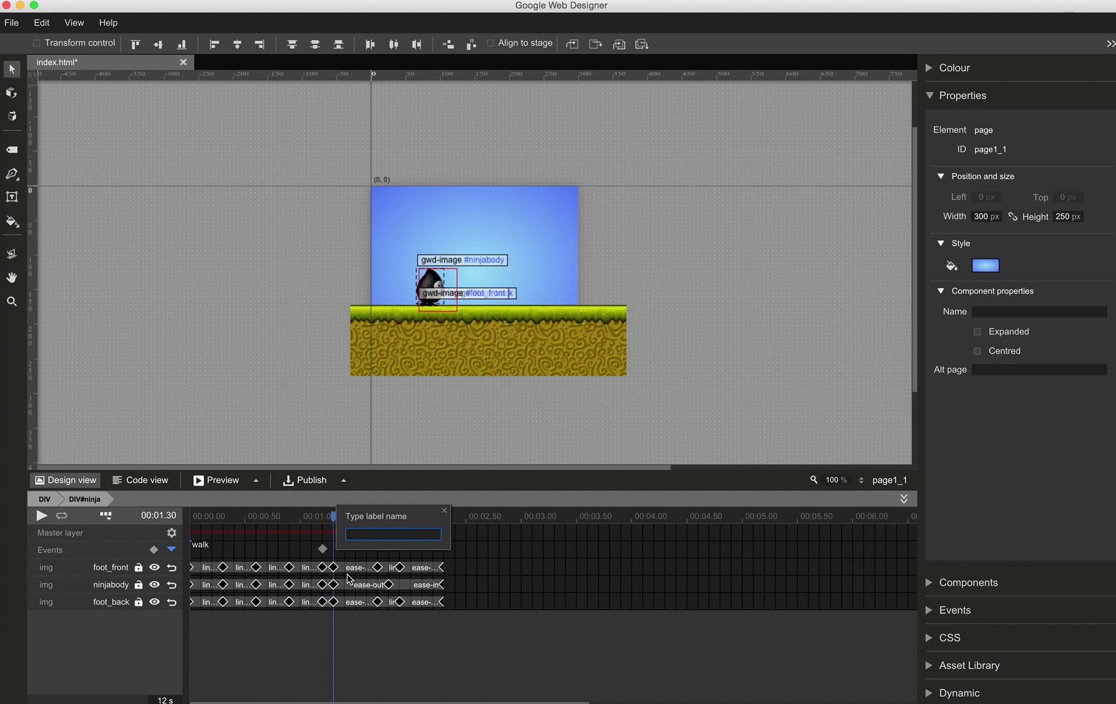
text(jump)
key(Return)
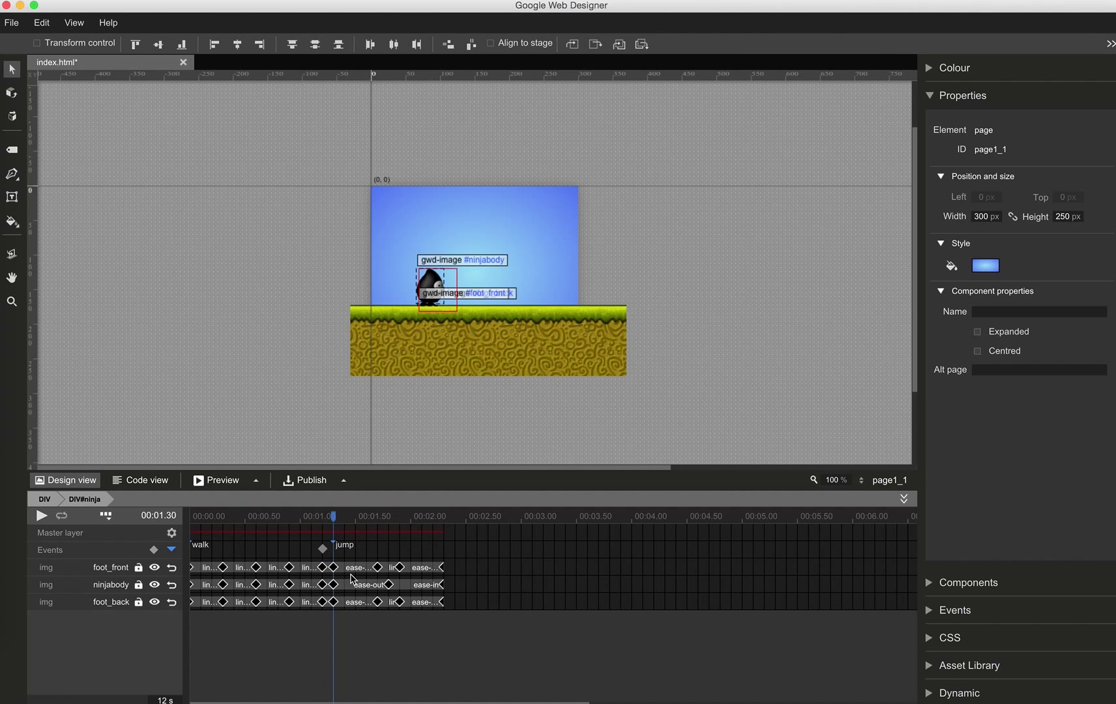
- Add an event marker at 00:02.30 and begin renaming it to 'jump_'
click(444, 551)
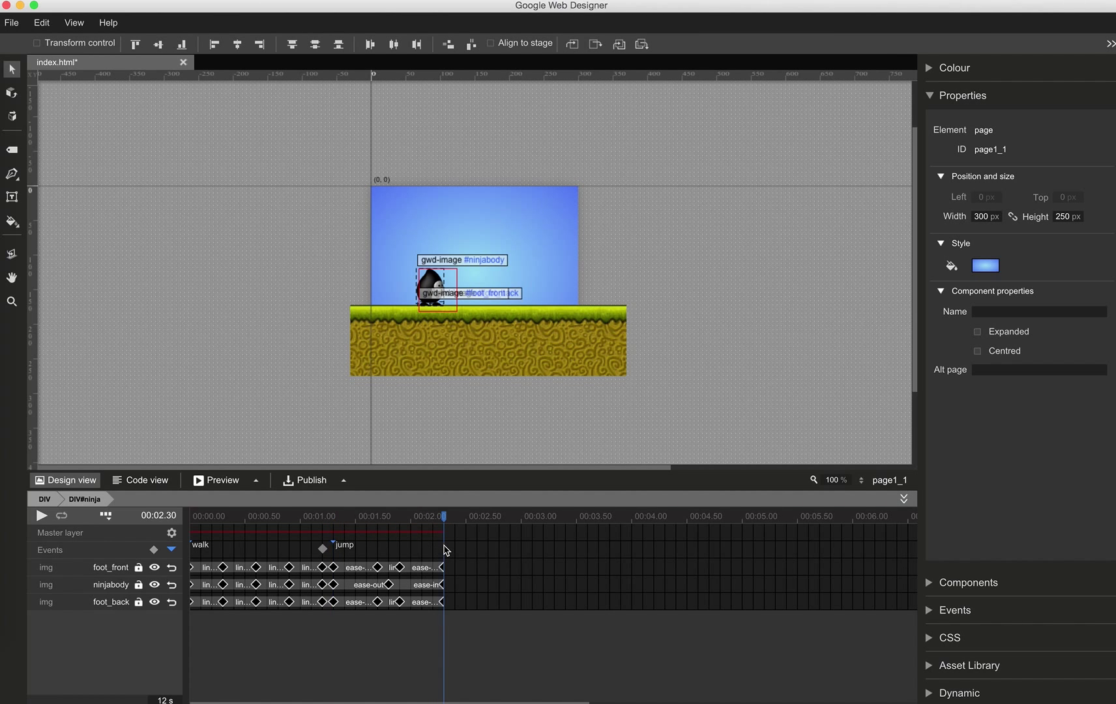
right_click(444, 551)
click(452, 559)
right_click(445, 552)
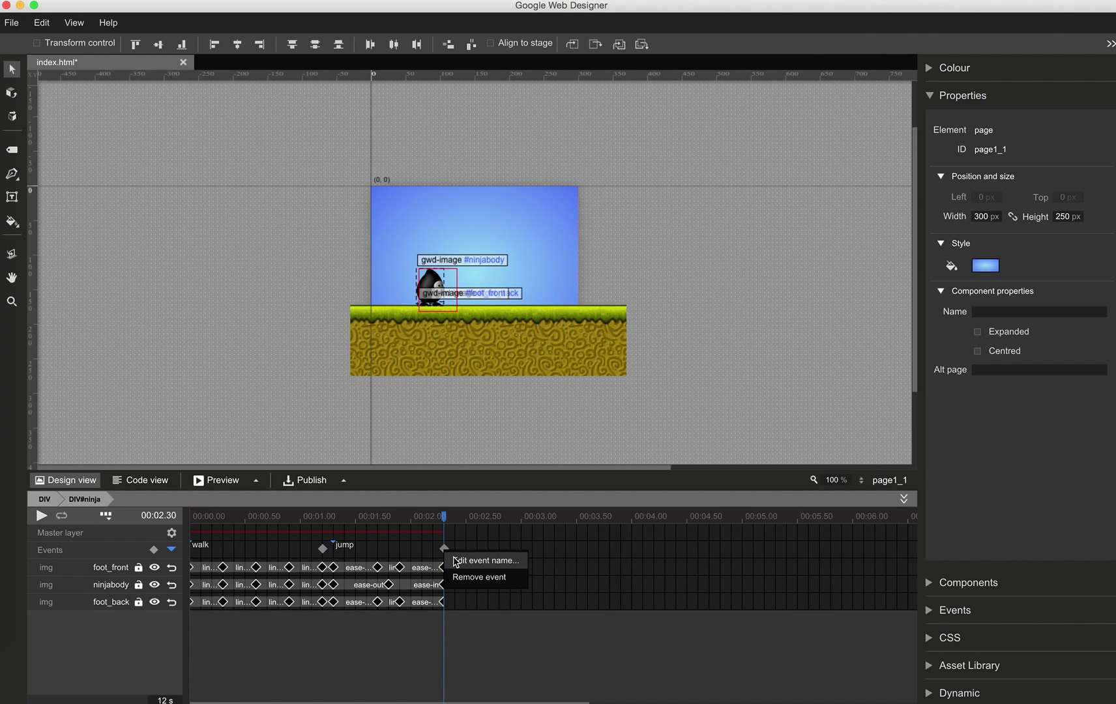
click(456, 561)
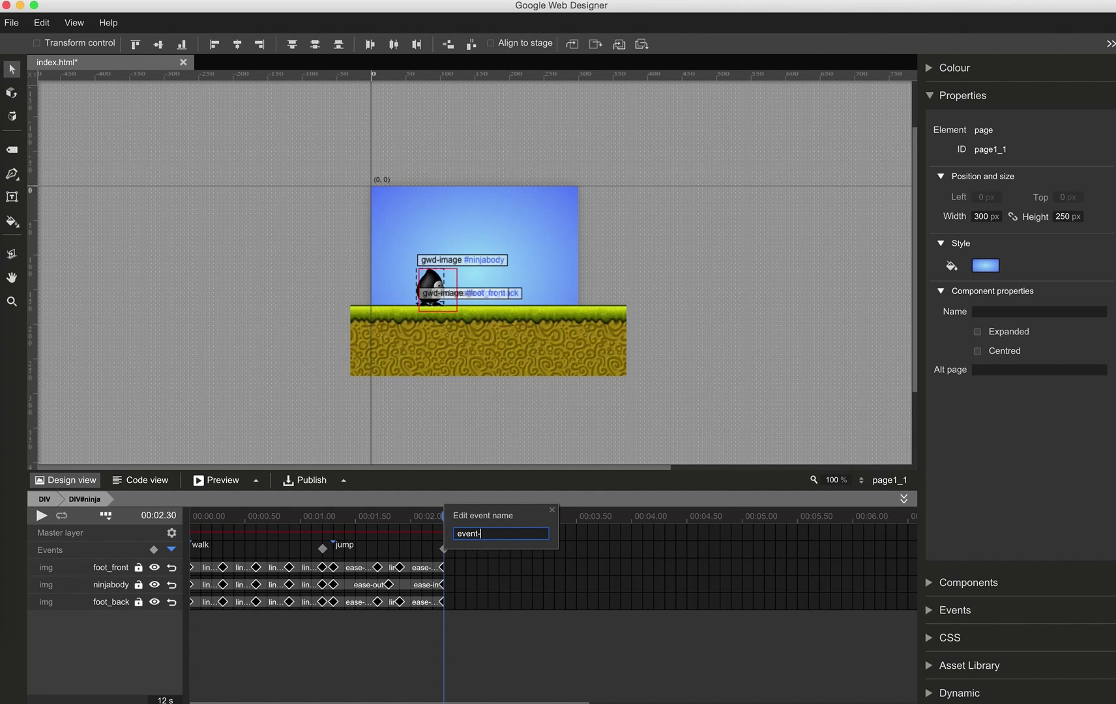
key(BackSpace)
key(BackSpace)
key(BackSpace)
key(BackSpace)
key(BackSpace)
text(jump_)
- Name the event 'jump_end' and create a new event triggered by ninja's jump_end
key(Return)
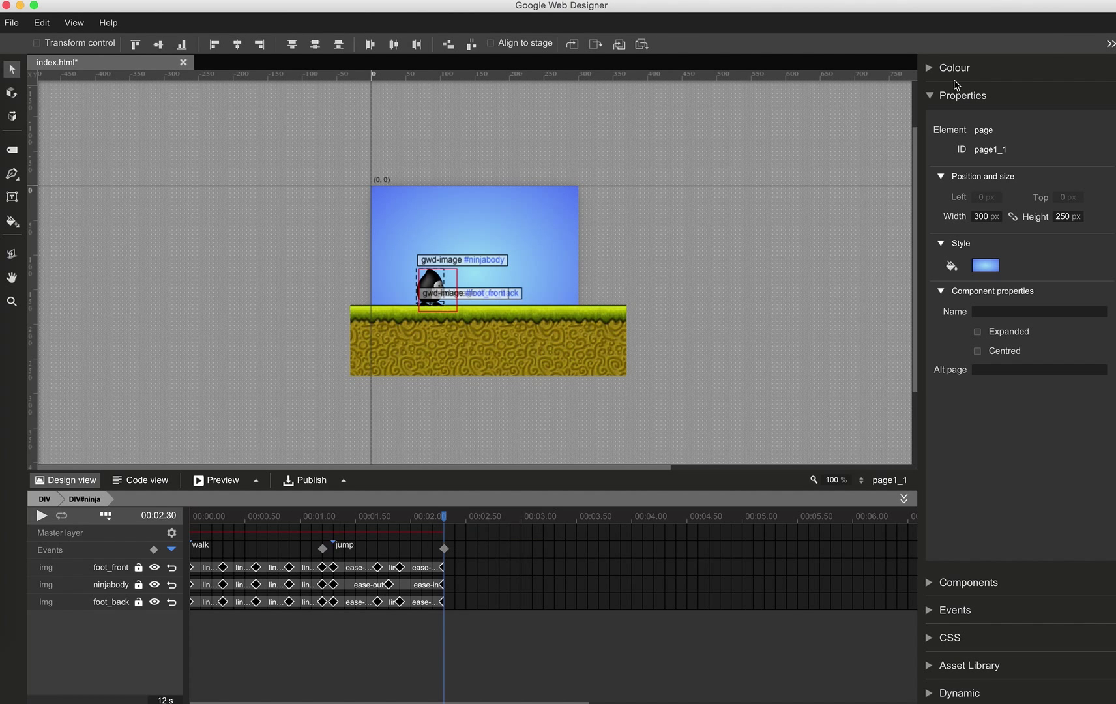
click(930, 96)
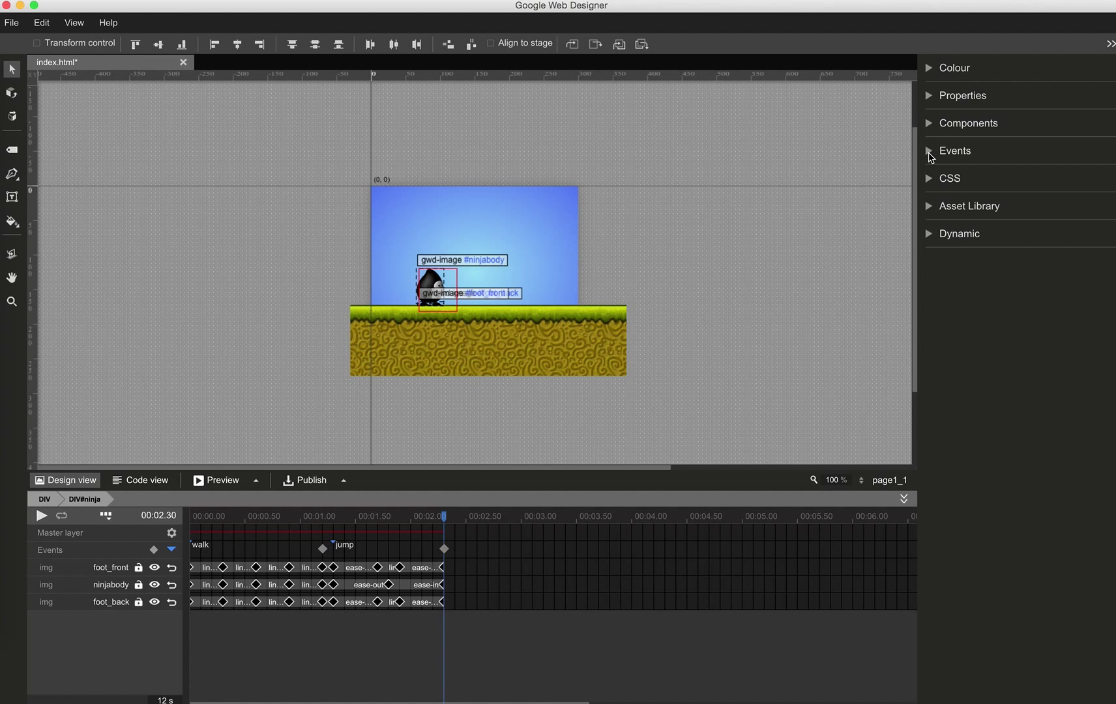
click(930, 151)
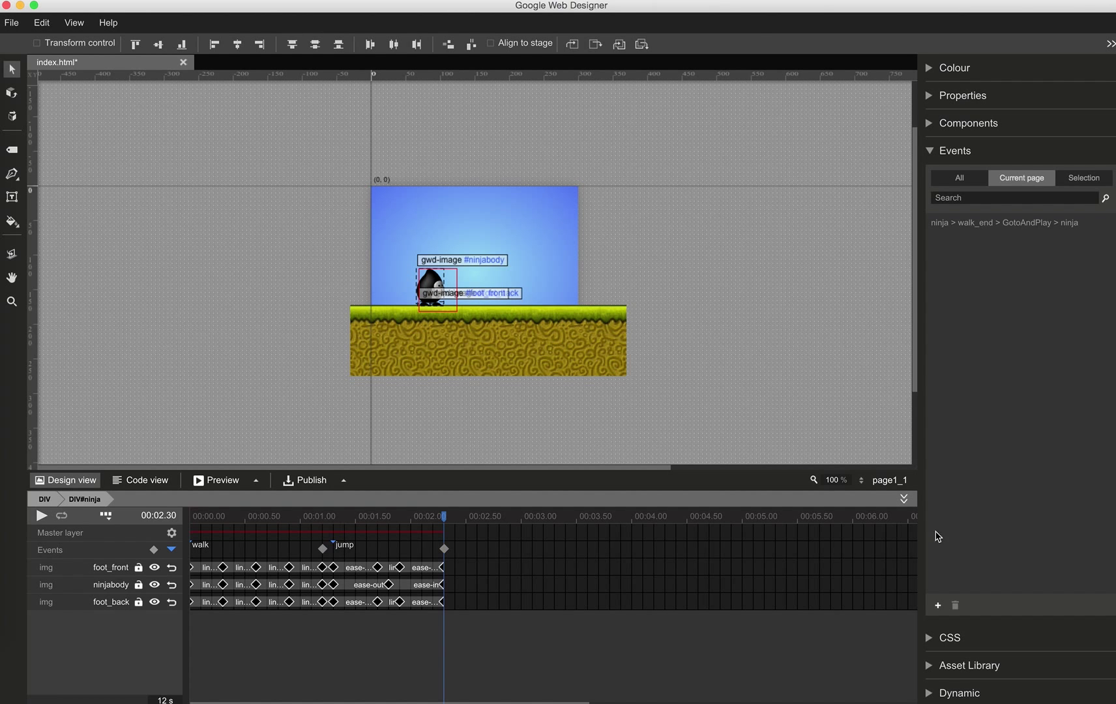
click(939, 606)
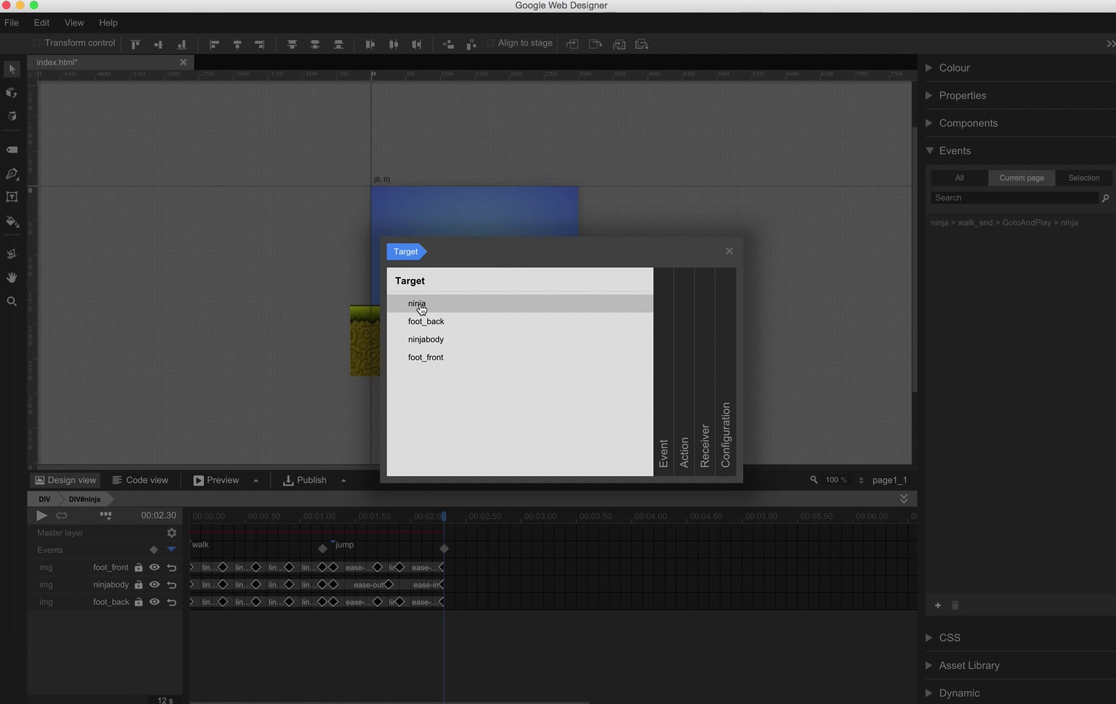
click(420, 307)
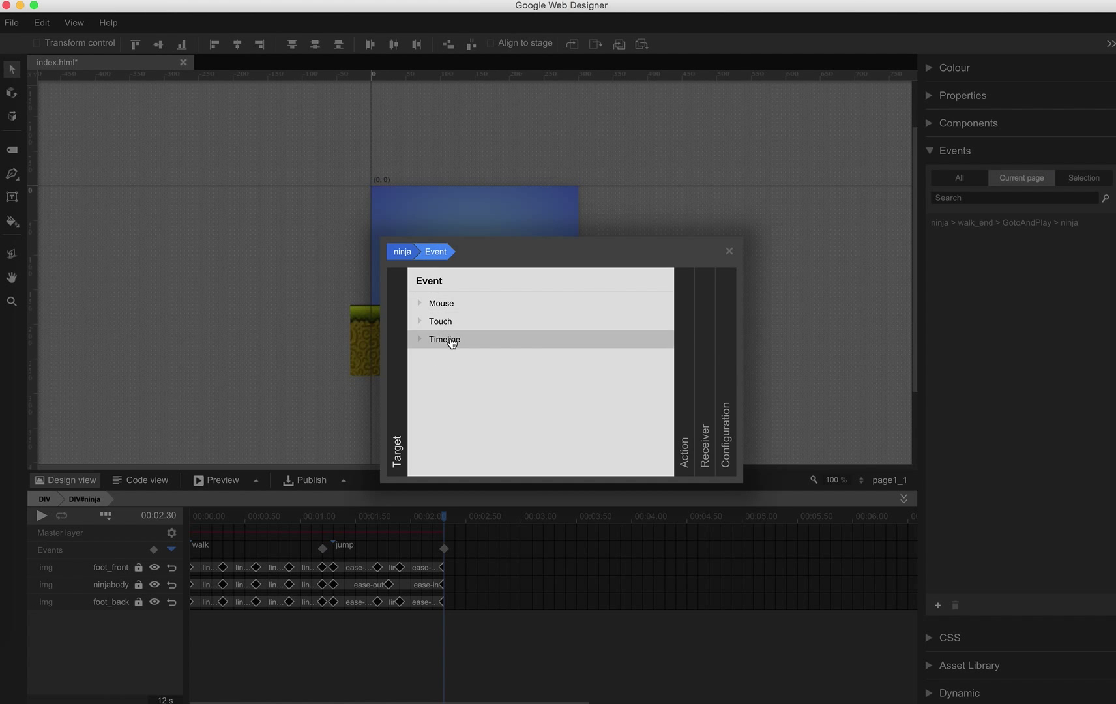
click(450, 341)
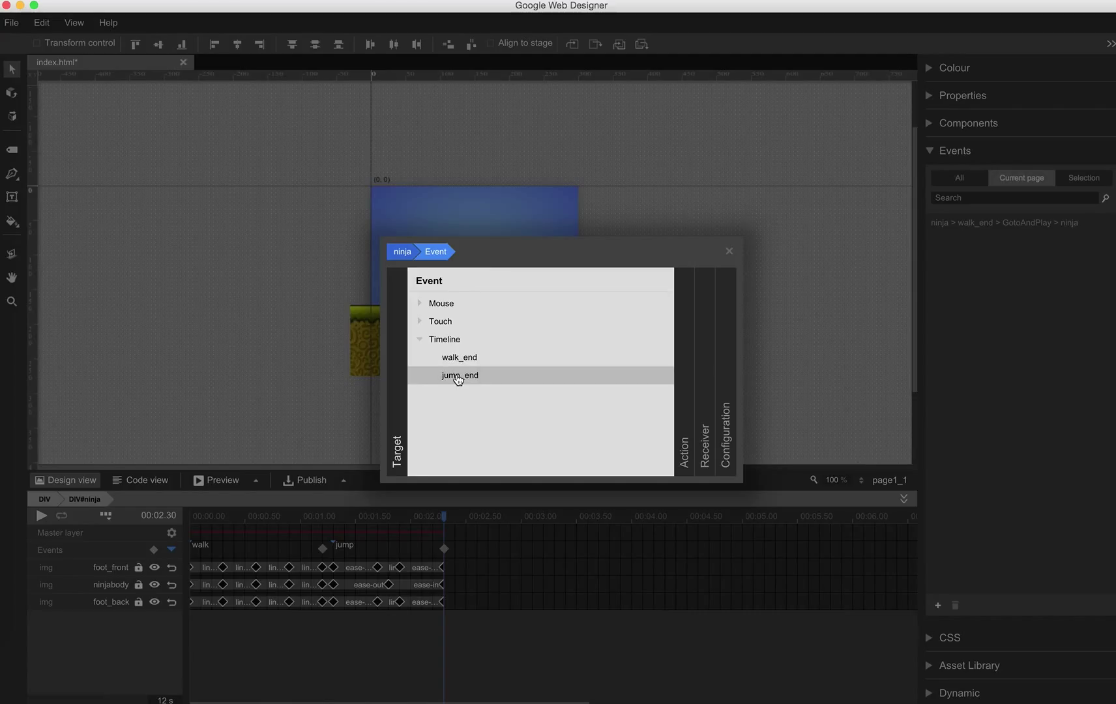
click(458, 377)
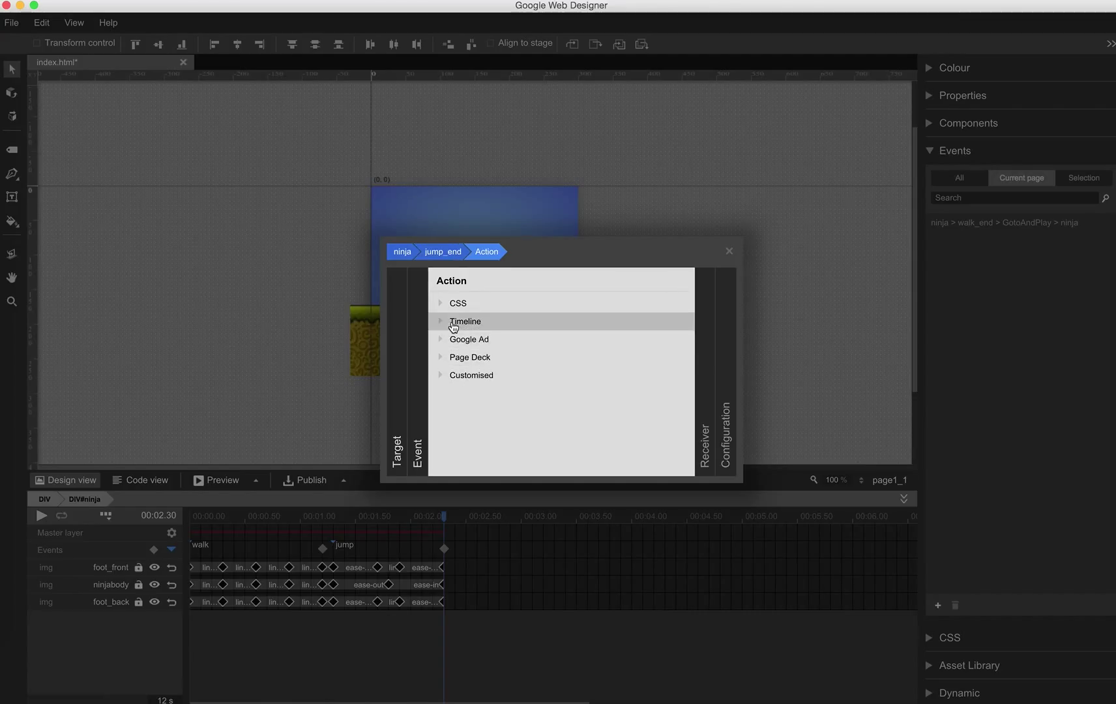
- Make it run gotoAndPlay on ninja at label walk, save, and exit the ninja group
click(456, 322)
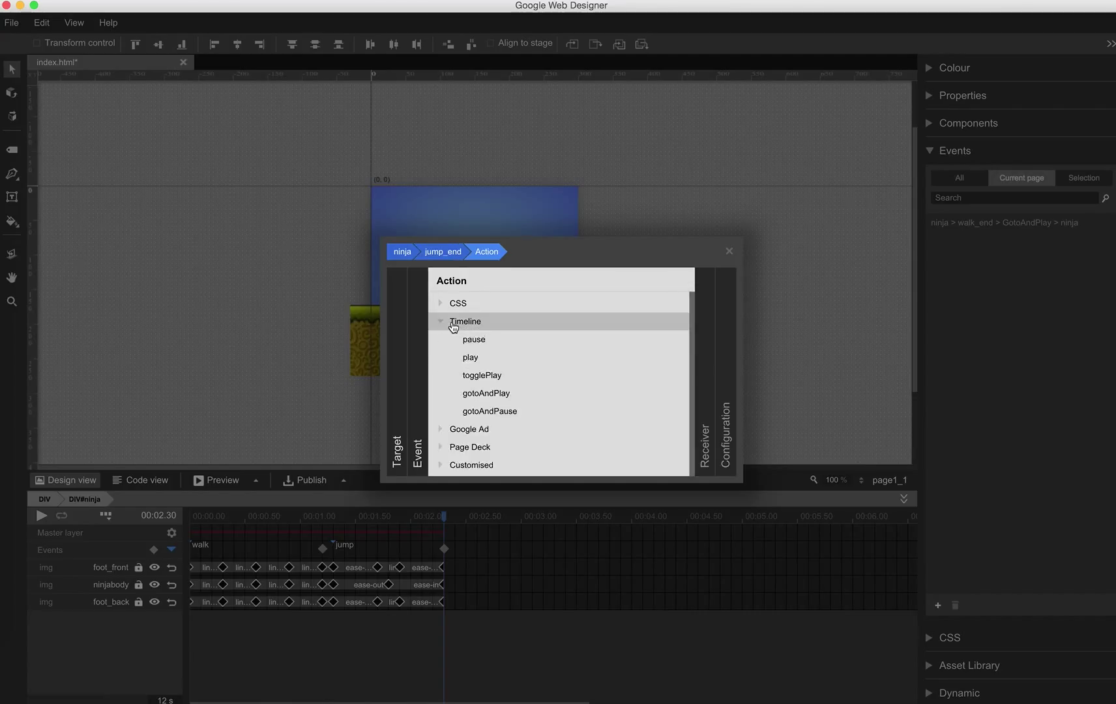
click(478, 393)
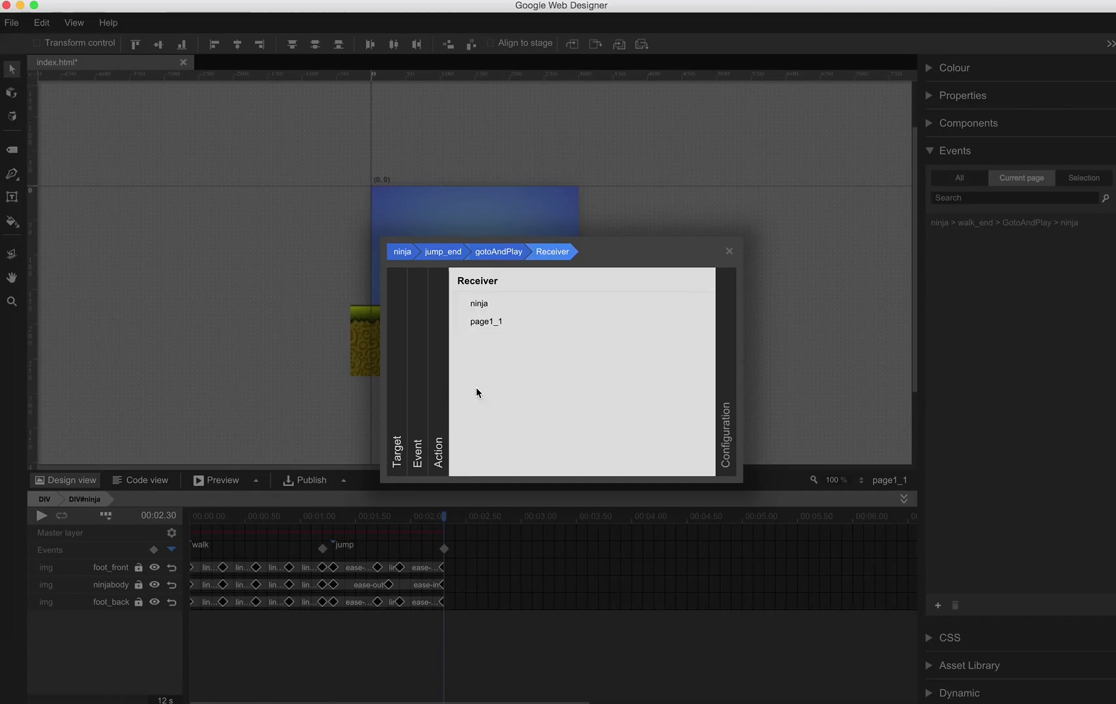
click(481, 304)
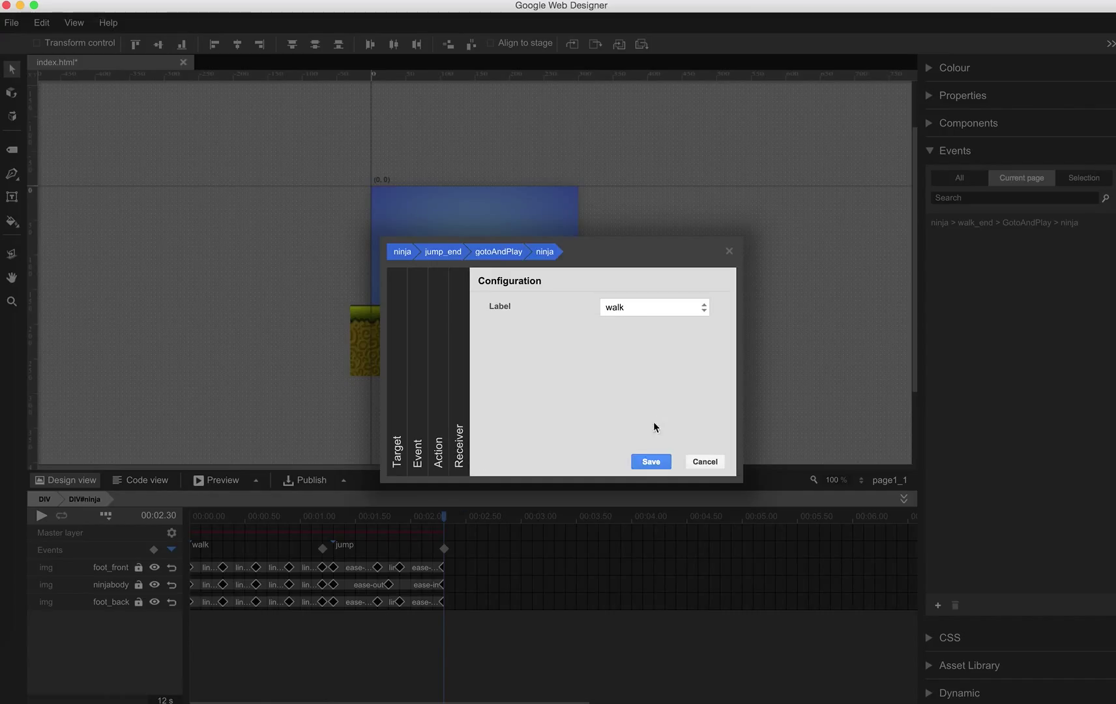
click(653, 463)
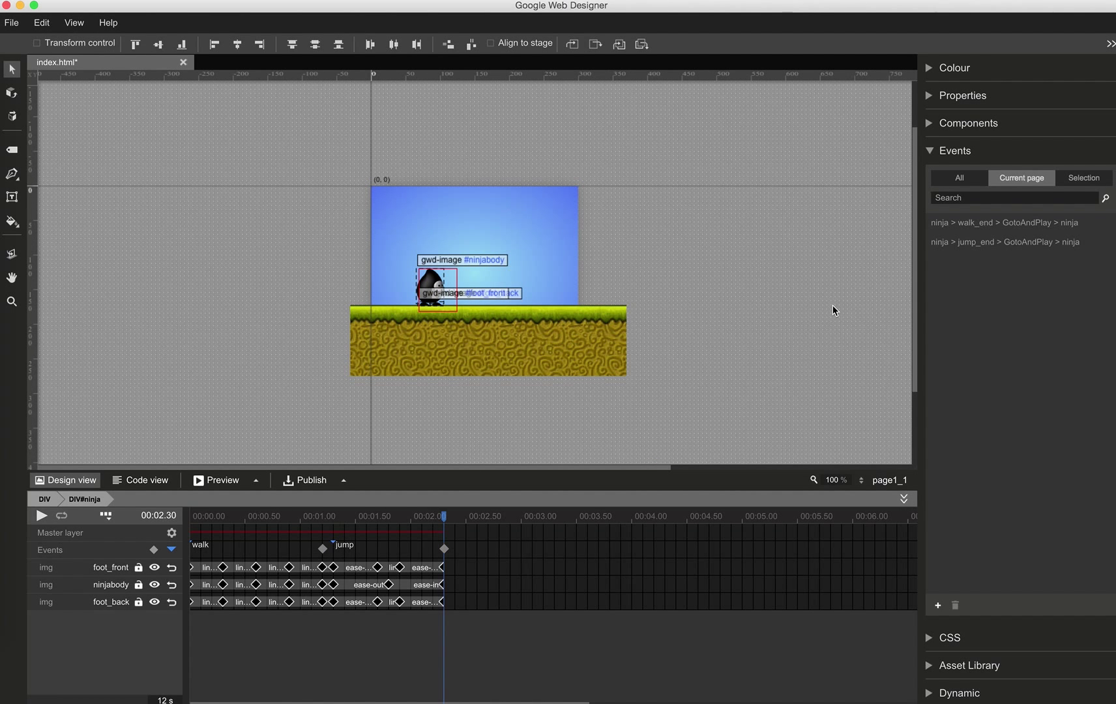
click(43, 499)
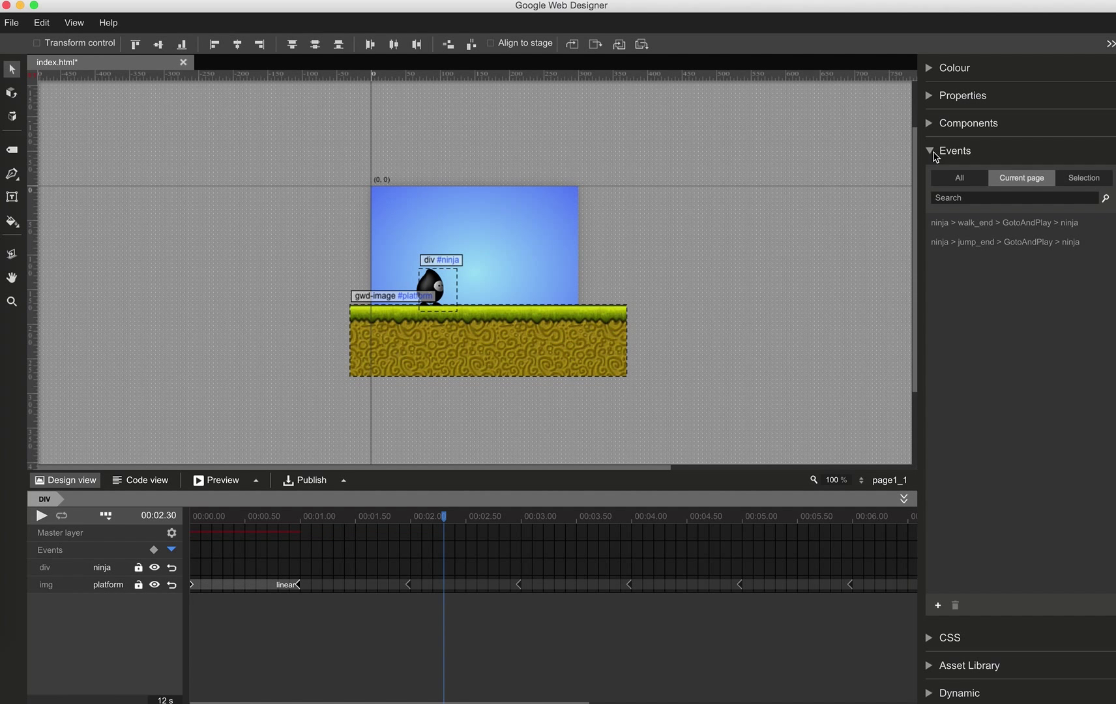
- Place a Tap Area on the stage and give it the ID 'jumpbutton'
click(932, 150)
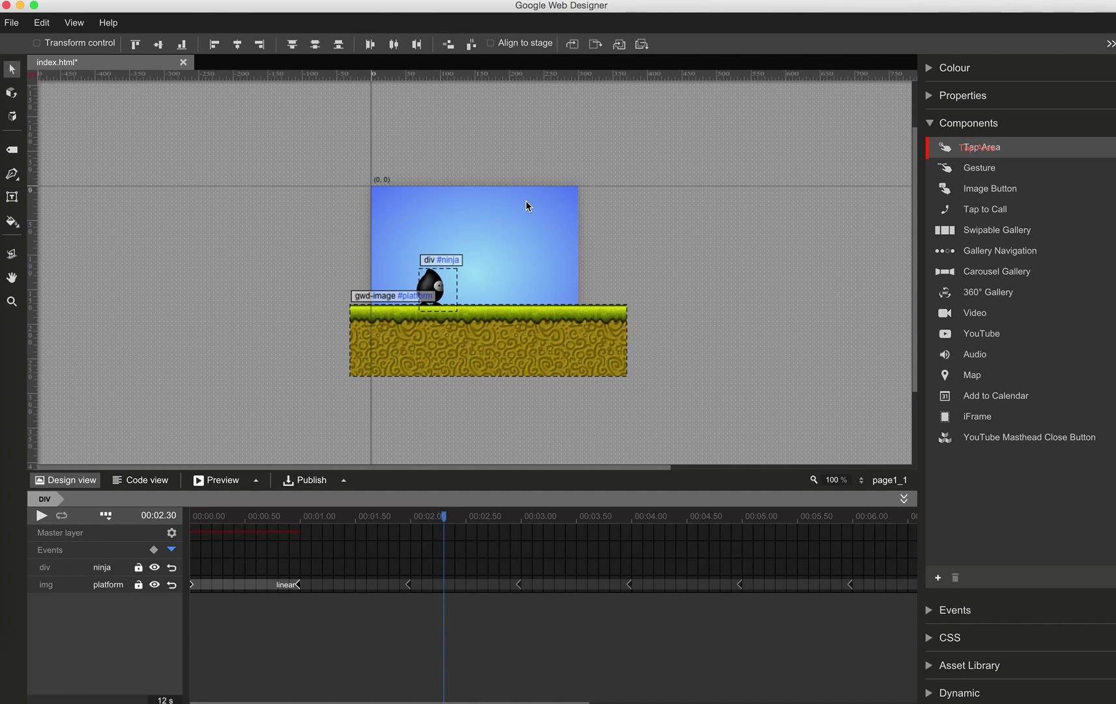
drag(526, 201, 397, 223)
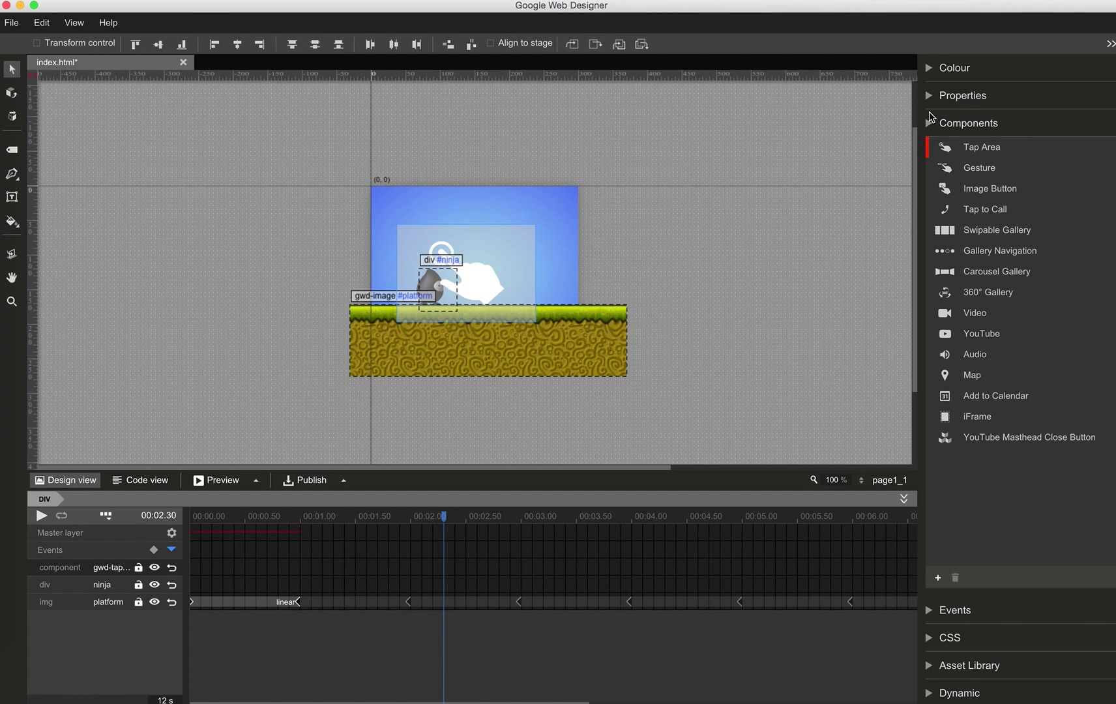
click(933, 124)
click(933, 95)
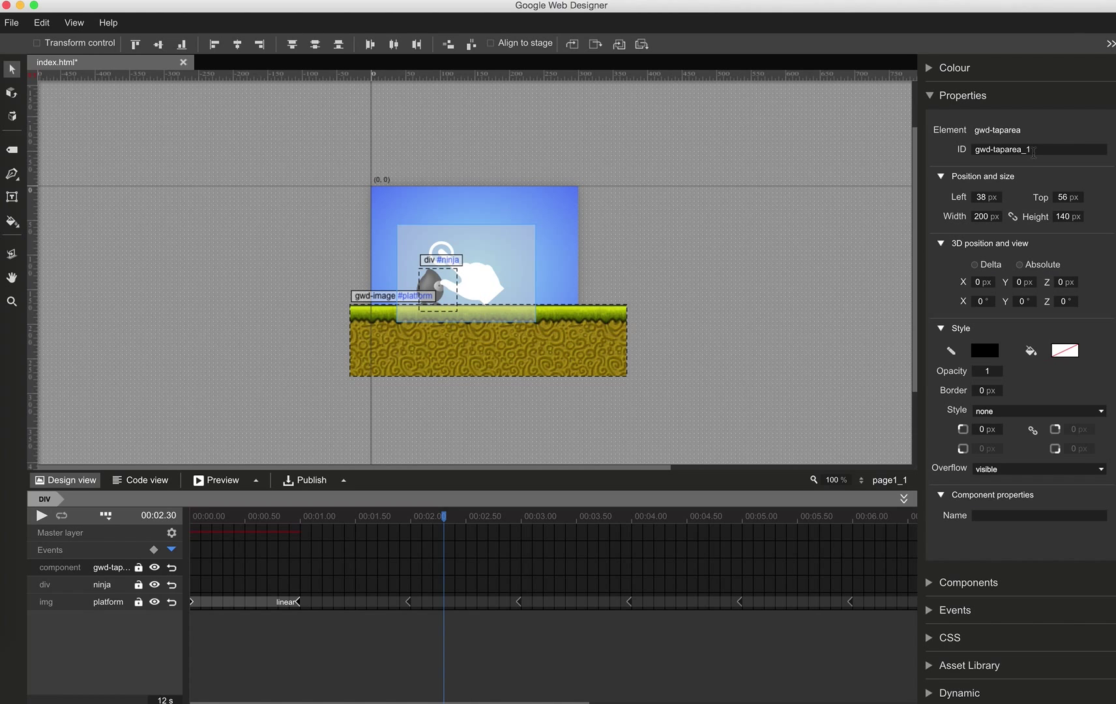
drag(1034, 152, 909, 160)
key(BackSpace)
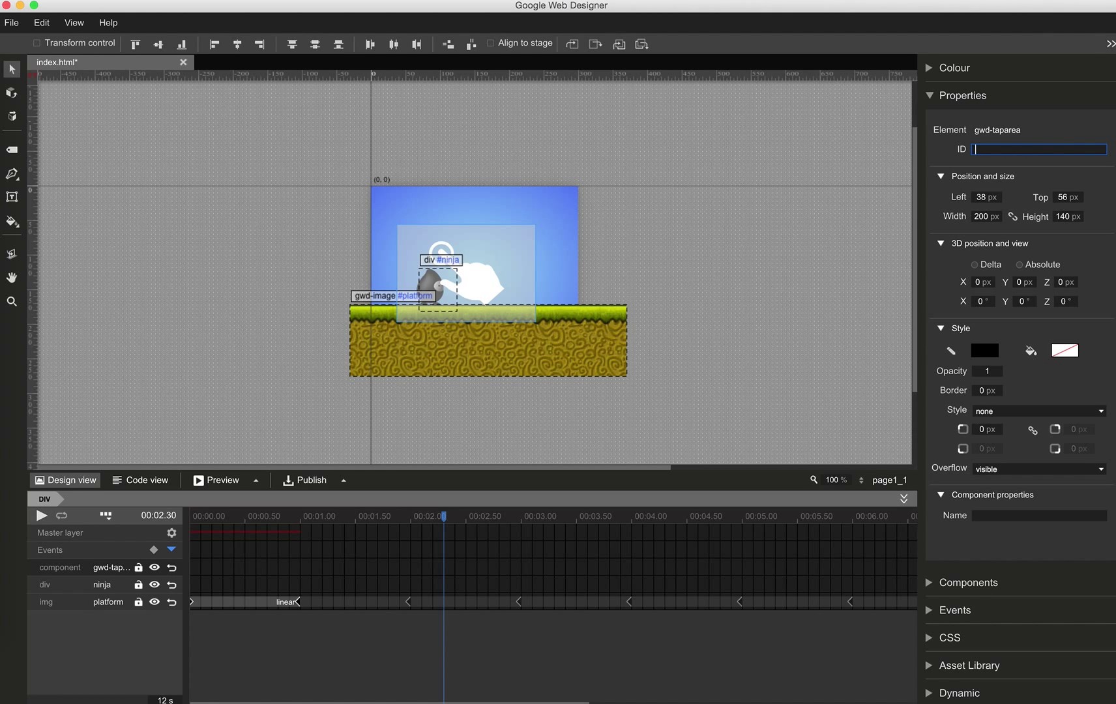
text(jumpbutton)
key(Tab)
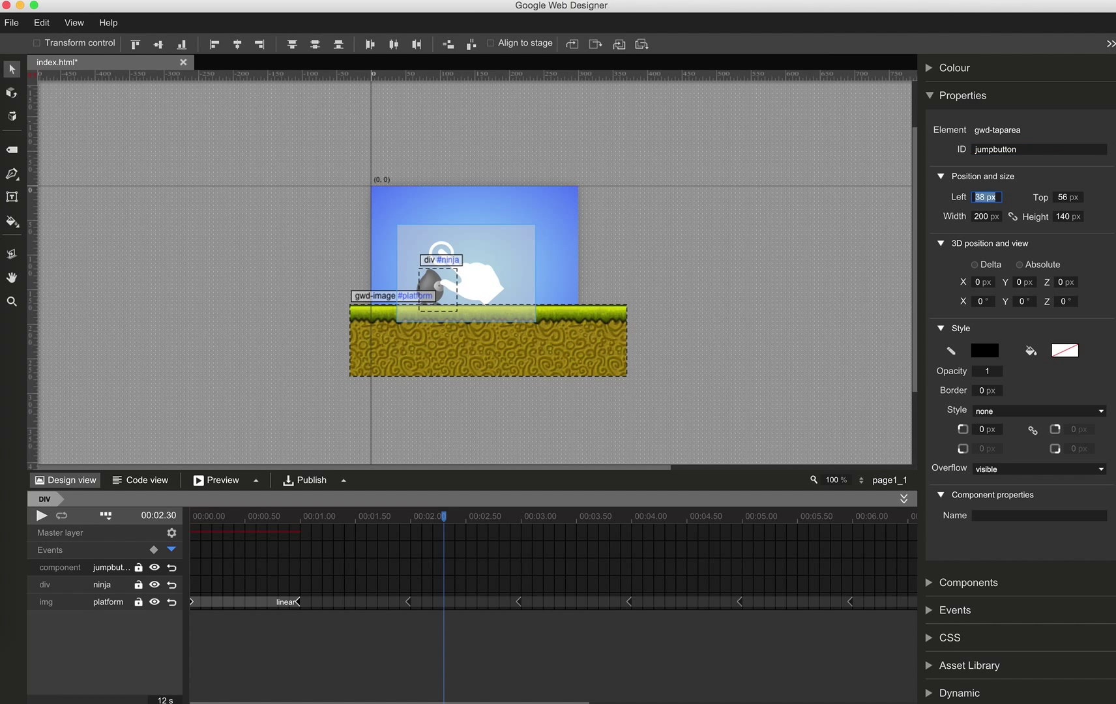
- Position the tap area at Left 0, Top 0 and size it 300 × 250 px
text(0)
key(Tab)
text(0)
key(Return)
key(Tab)
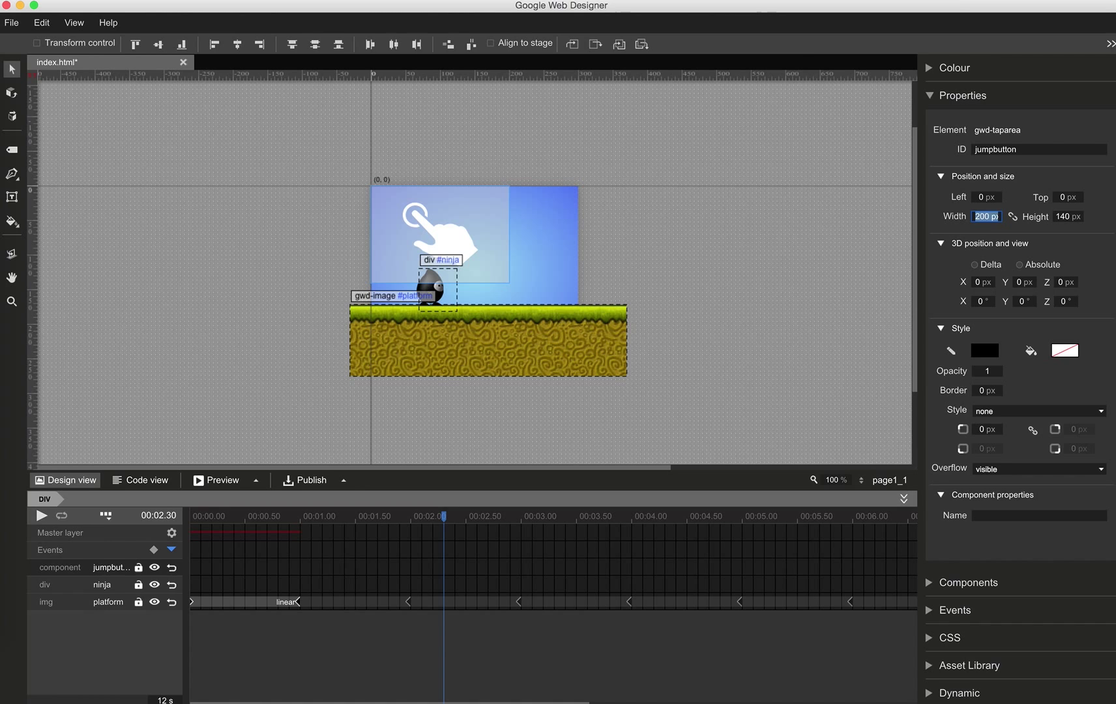
text(250)
key(Tab)
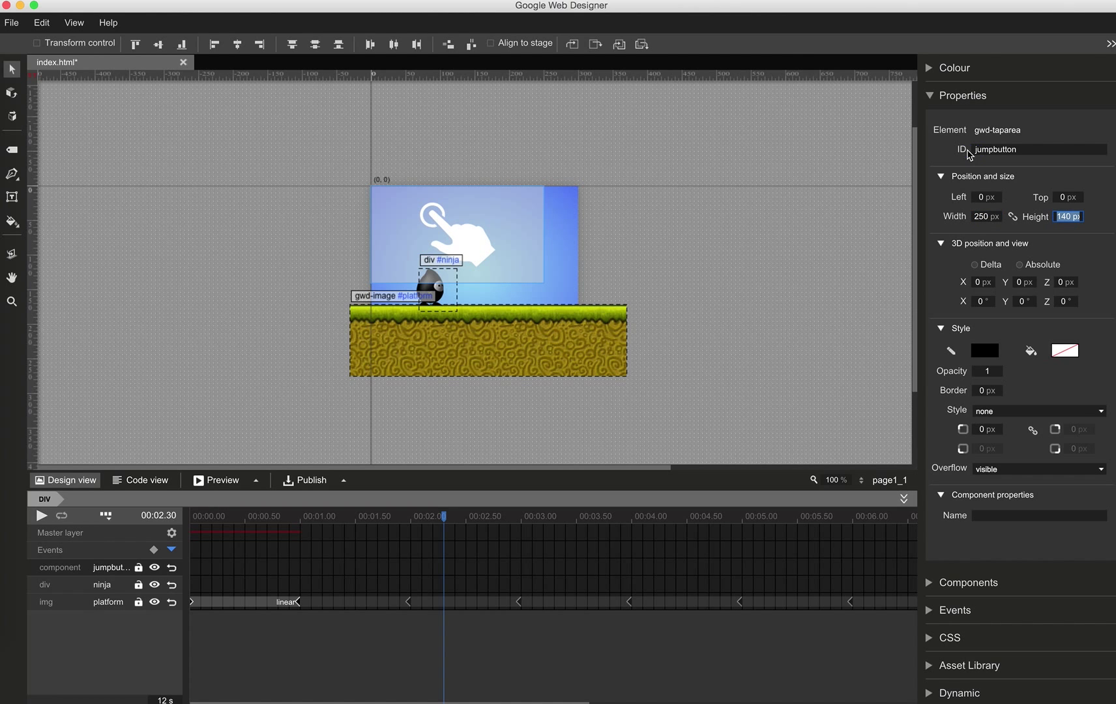
click(986, 218)
text(300)
key(Tab)
text(250)
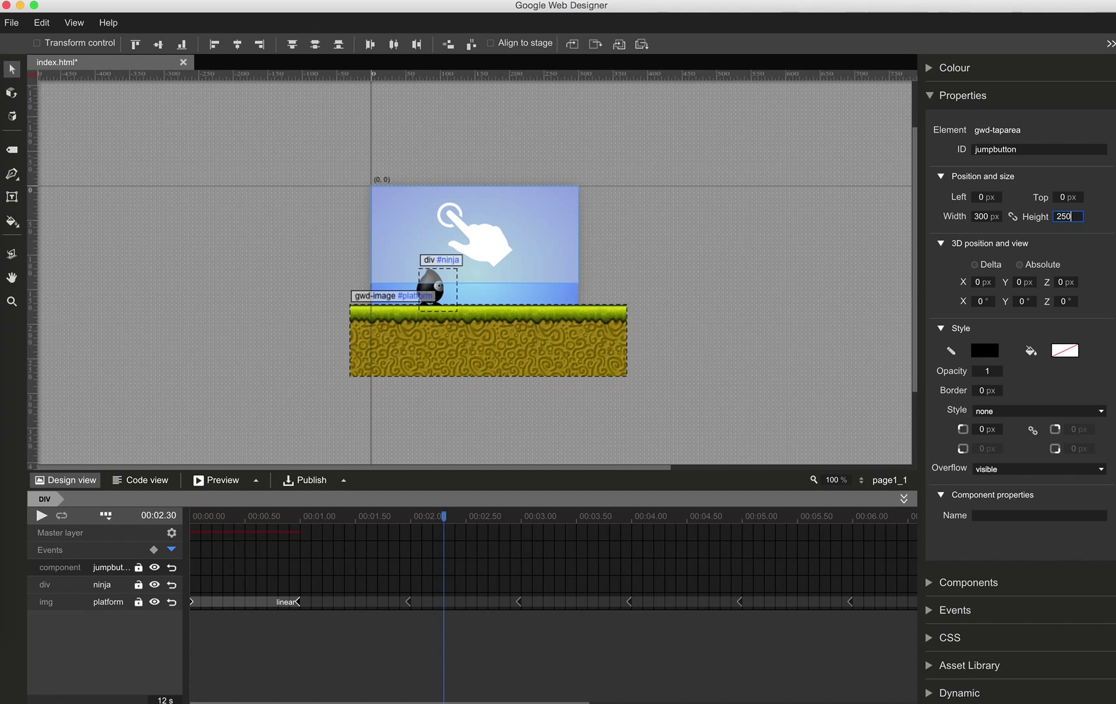
key(Return)
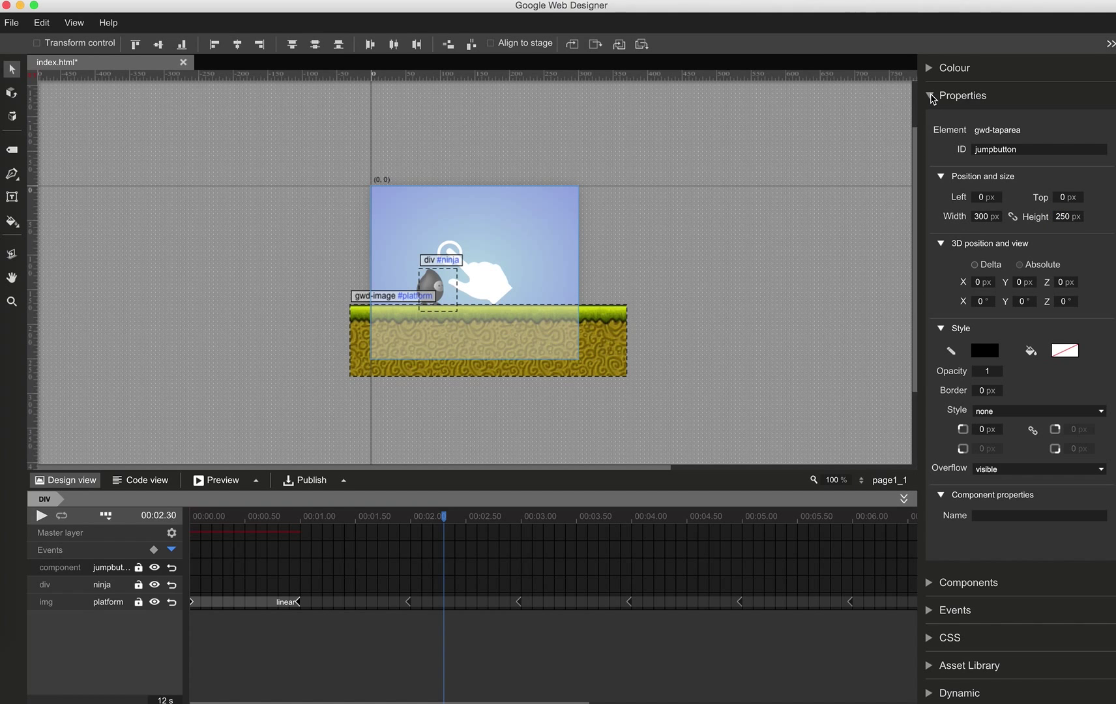
- Create a new event triggered by jumpbutton's Touch/Click
click(932, 97)
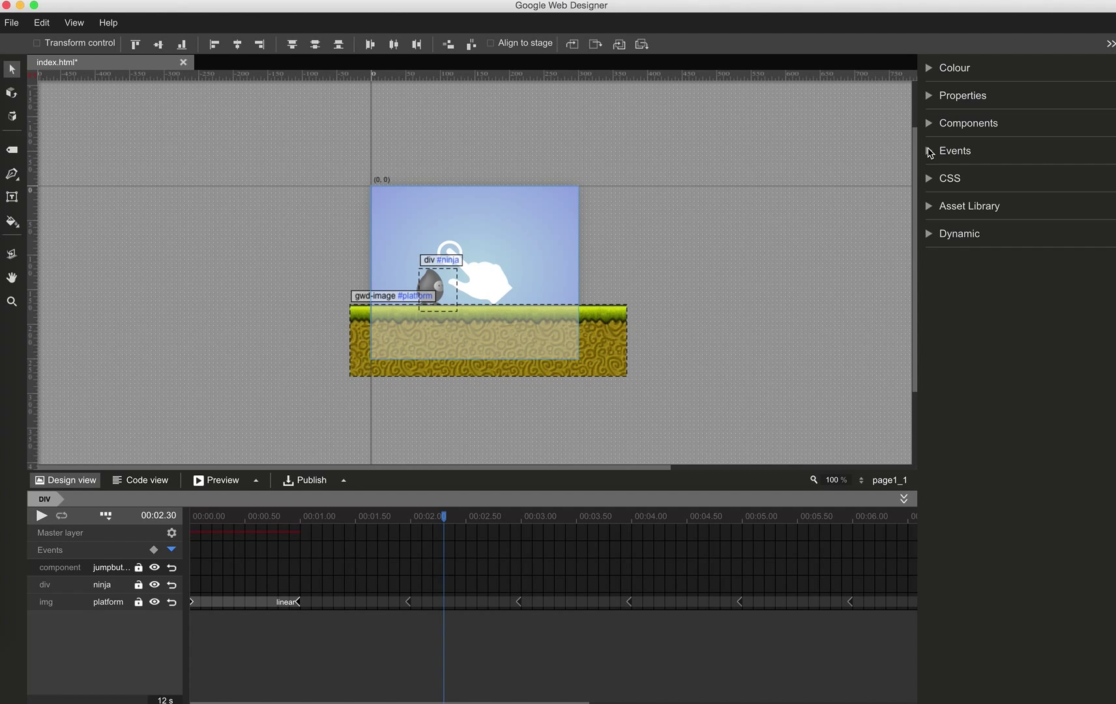
click(931, 152)
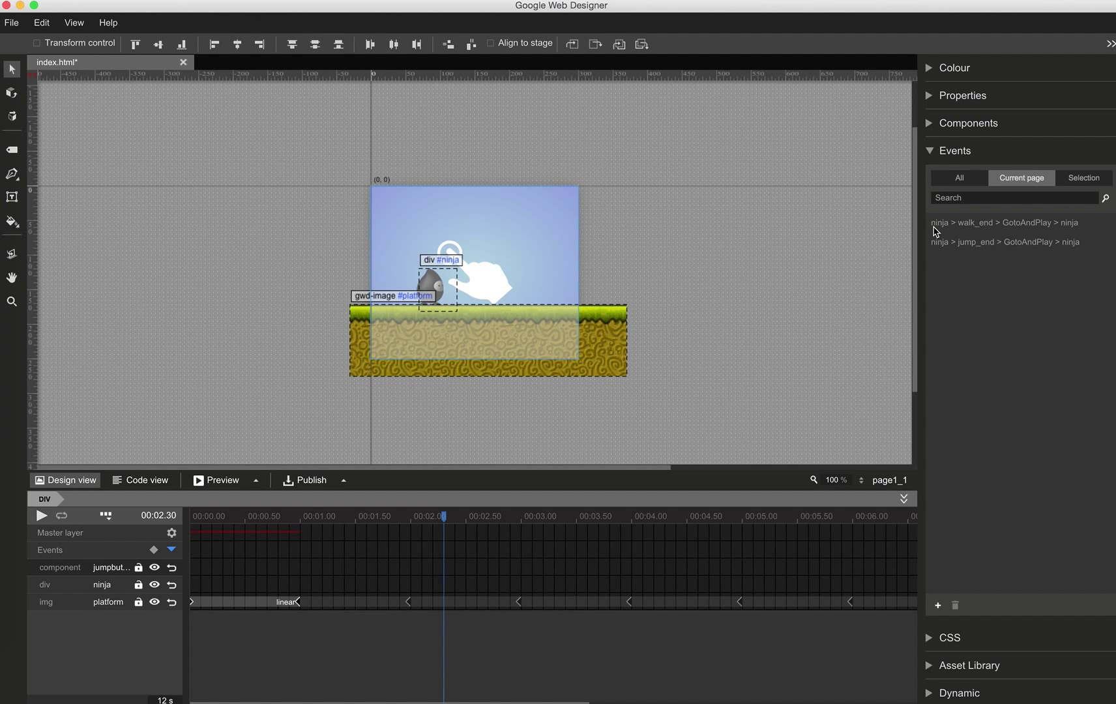
click(938, 606)
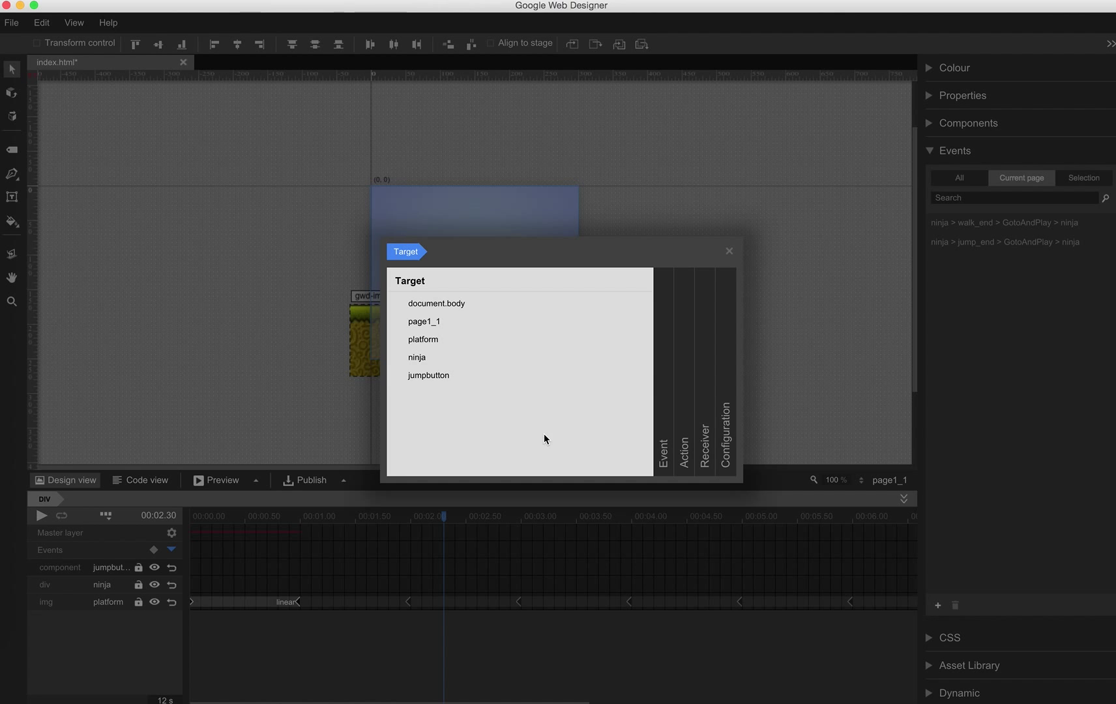
click(437, 377)
click(436, 340)
click(454, 356)
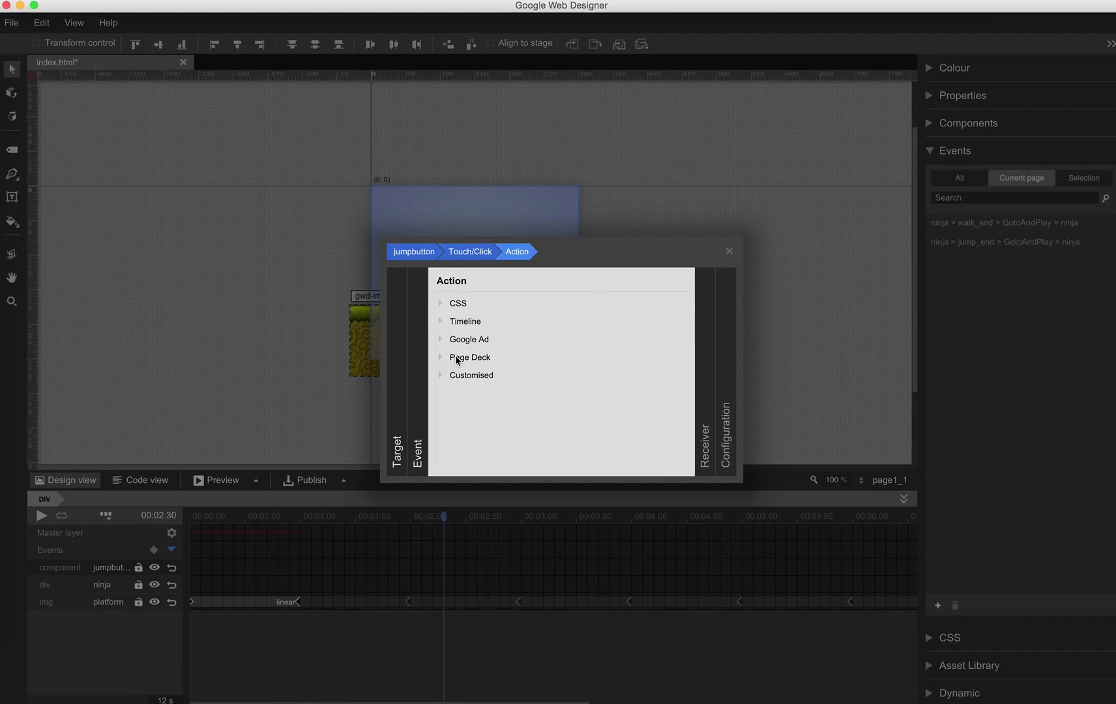
- Make it run gotoAndPlay on ninja at the jump label and save it
click(456, 323)
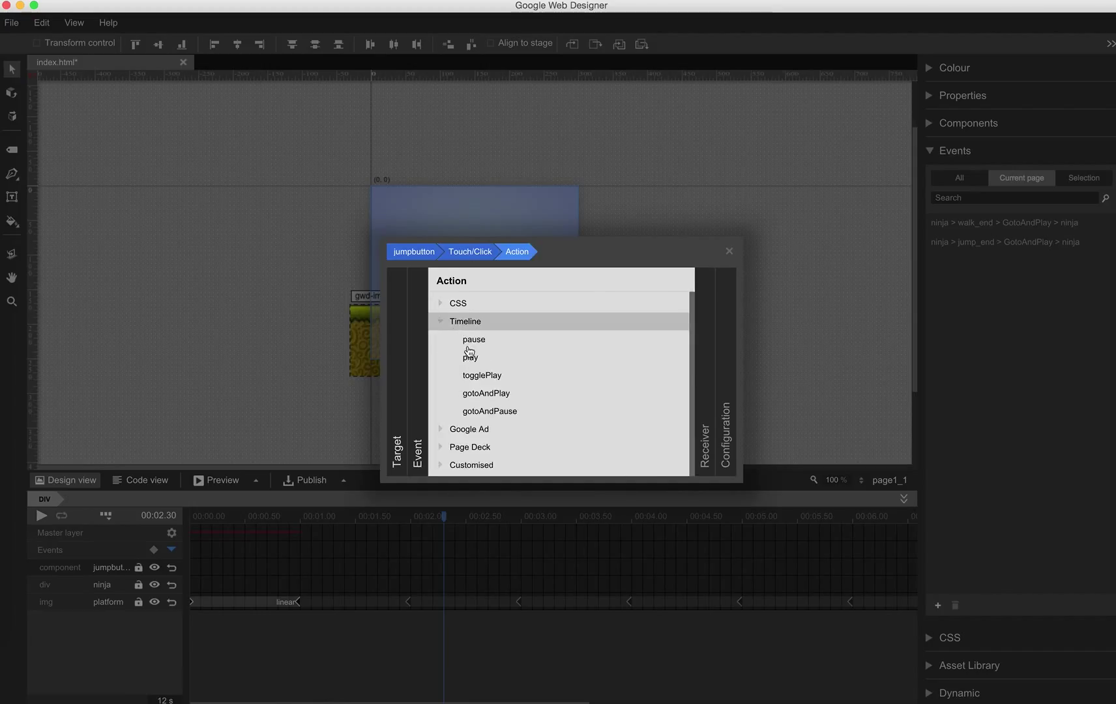
click(486, 398)
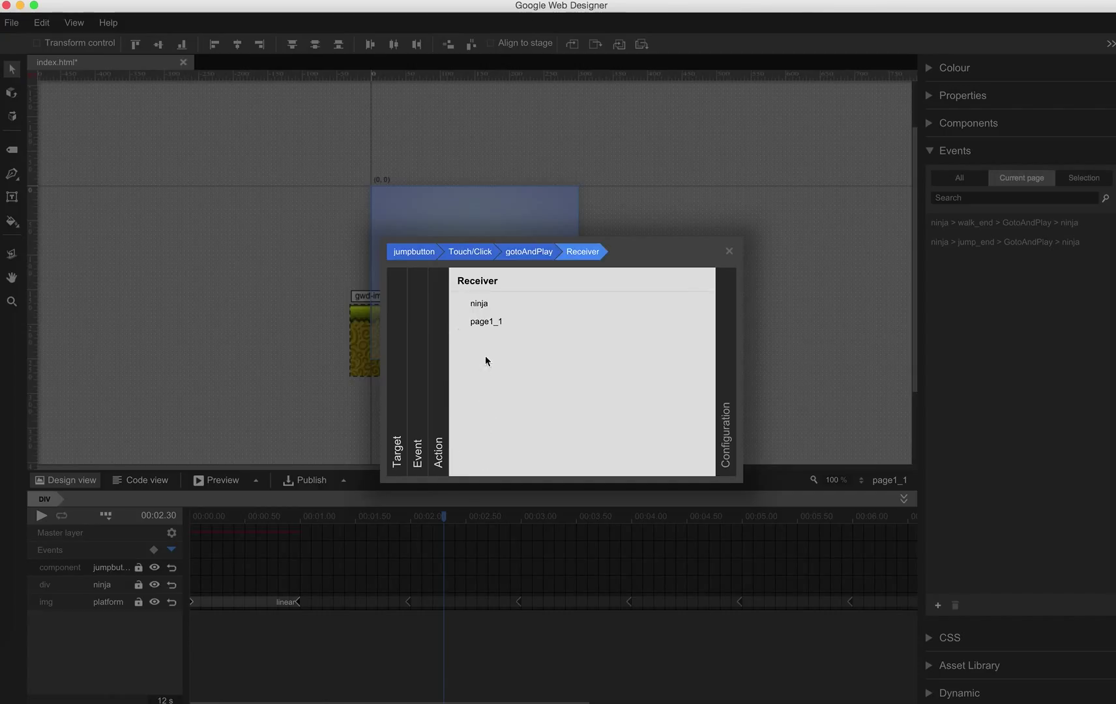
click(483, 301)
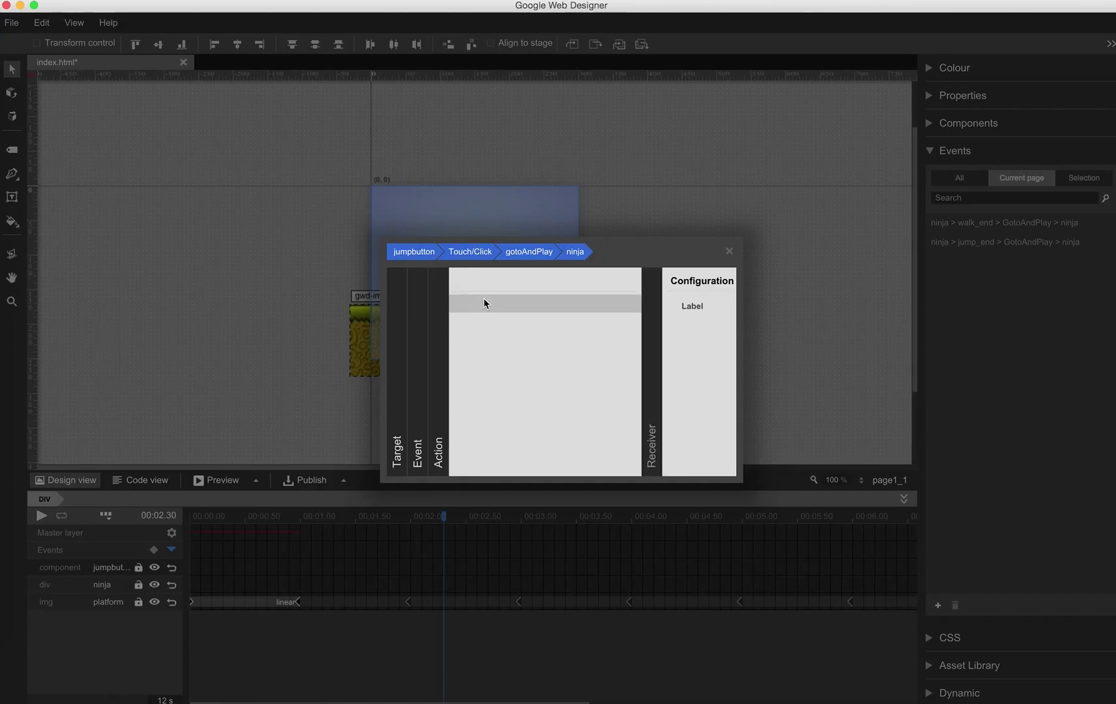
click(618, 308)
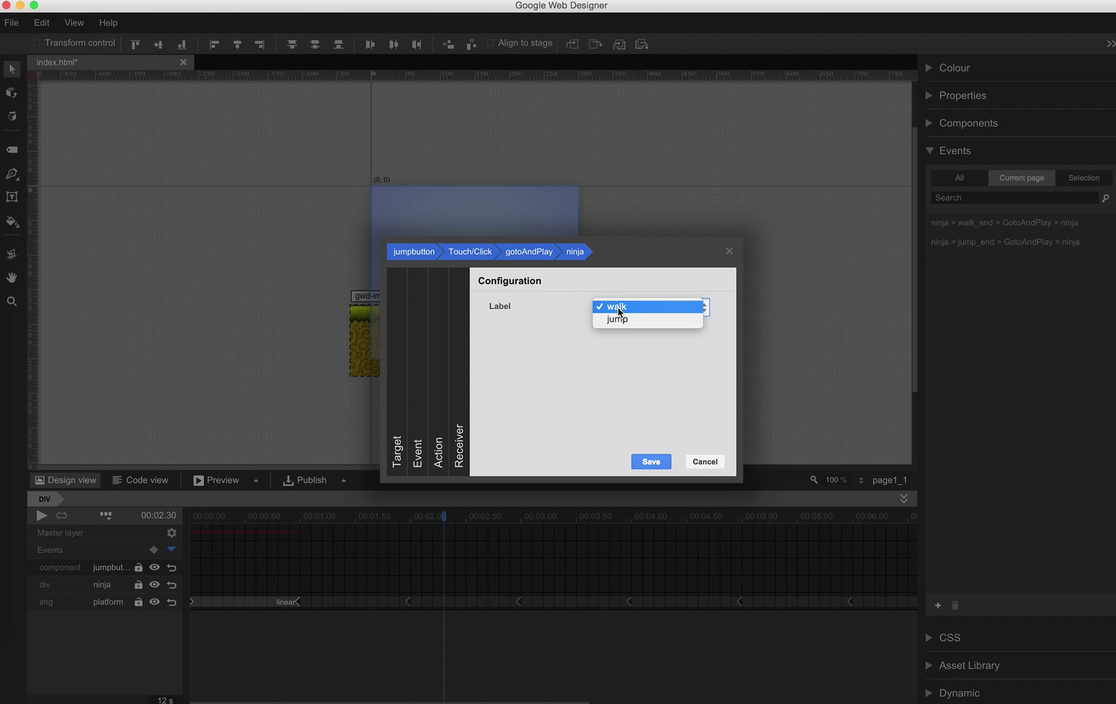
click(620, 319)
click(647, 464)
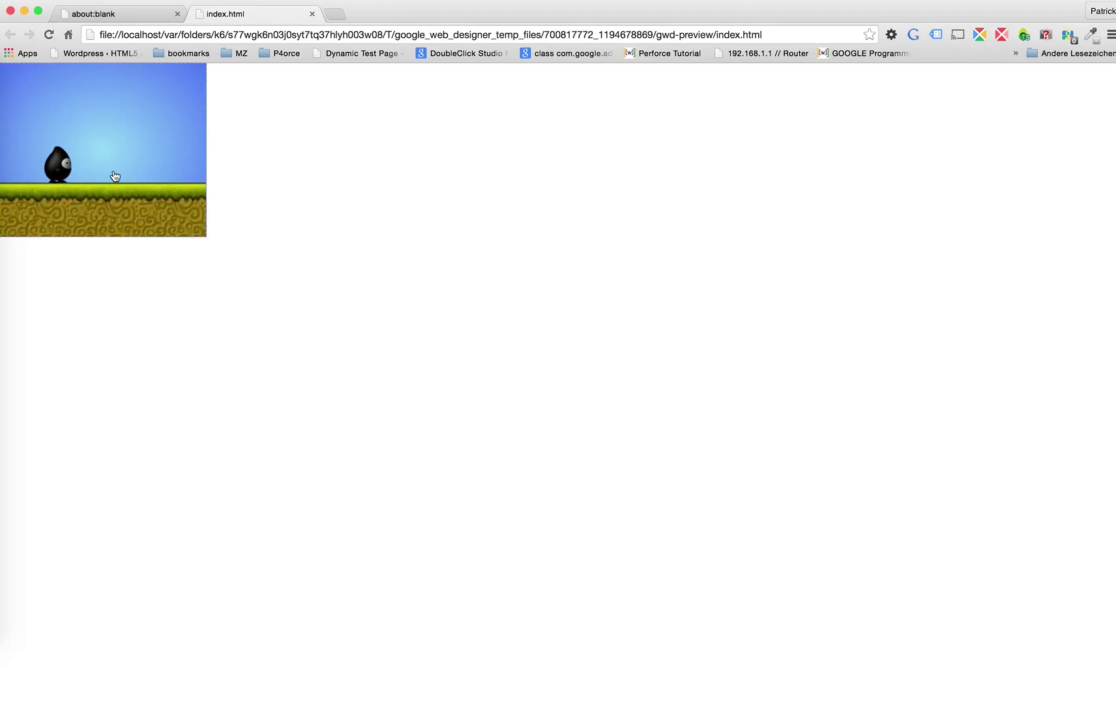
- Tap the stage four times in the Chrome preview to test the ninja's jump
click(115, 176)
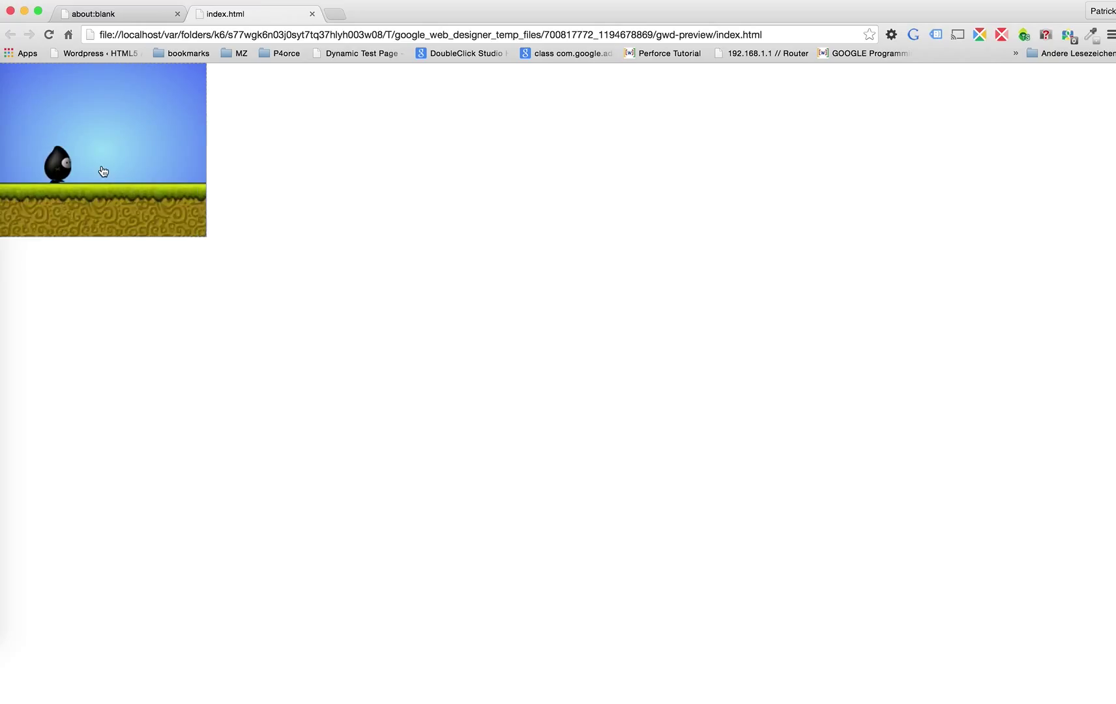
click(103, 171)
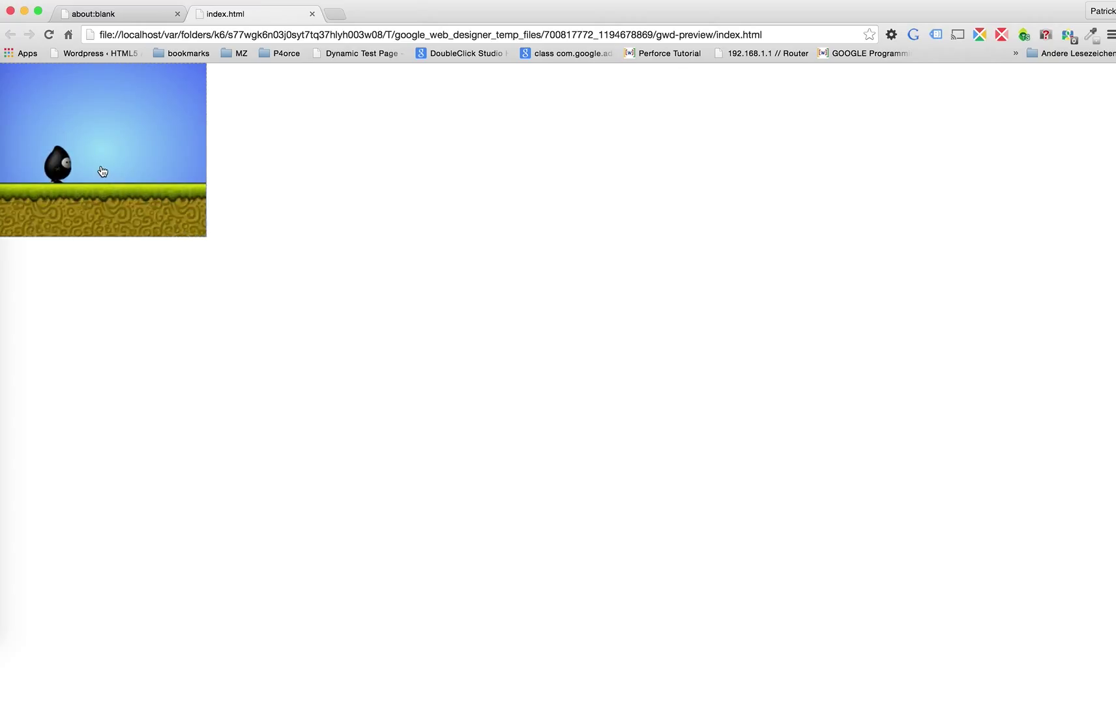
click(102, 171)
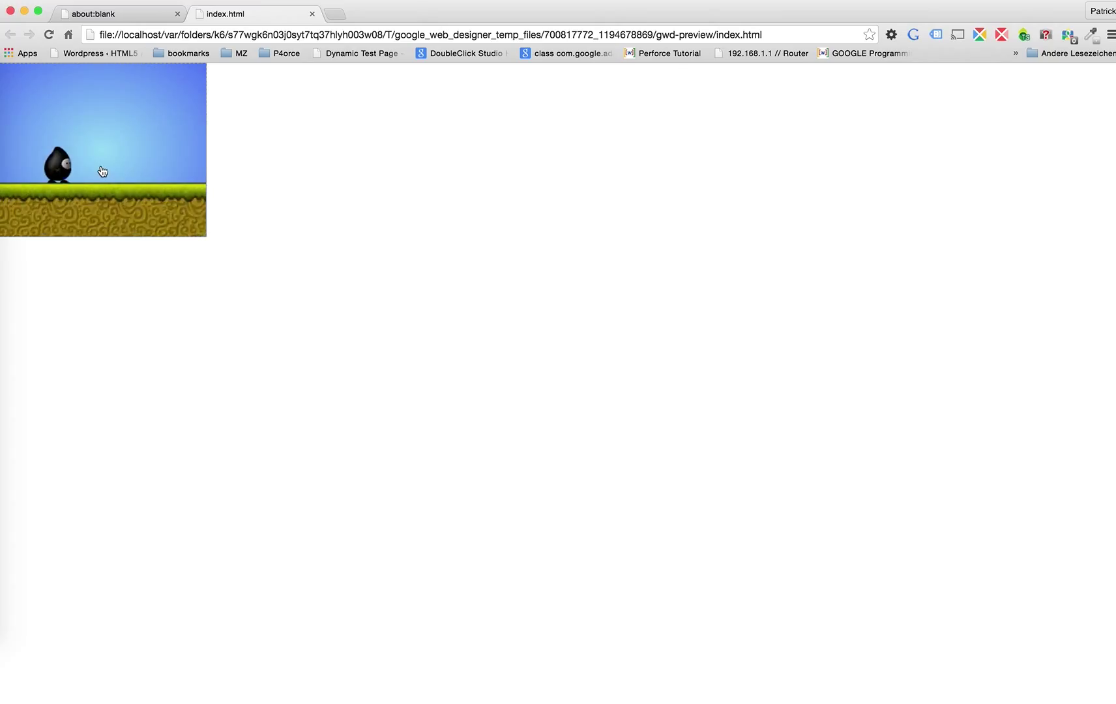
click(102, 171)
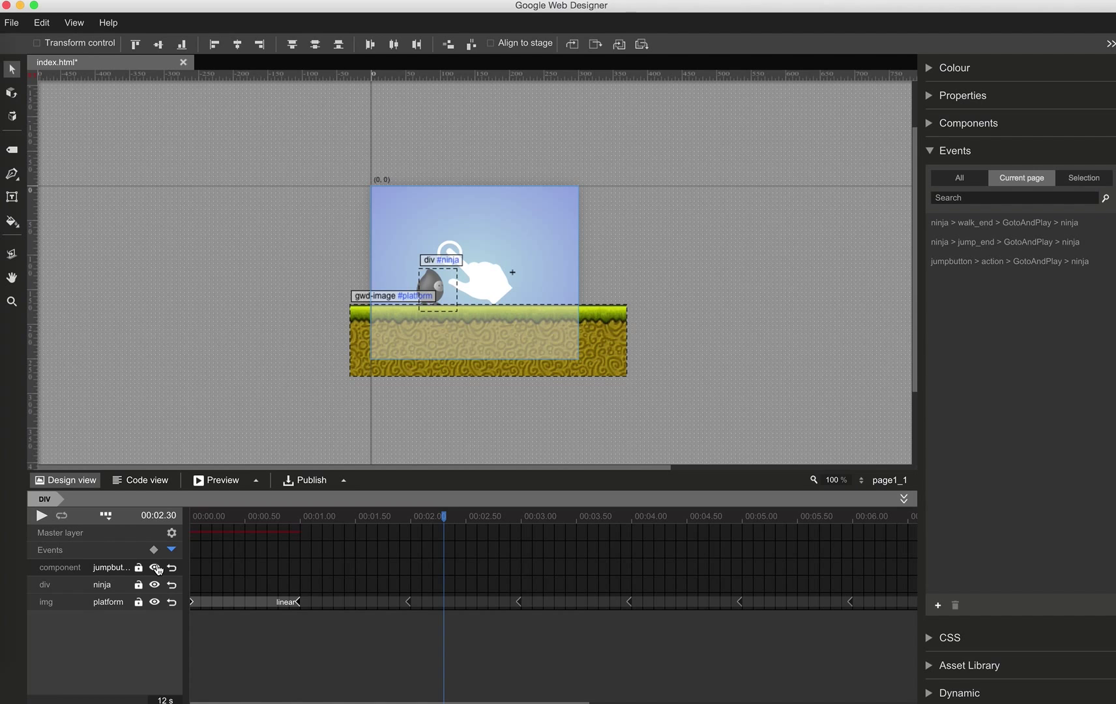
- Hide the jumpbutton overlay and draw a wide div strip across the stage
click(155, 568)
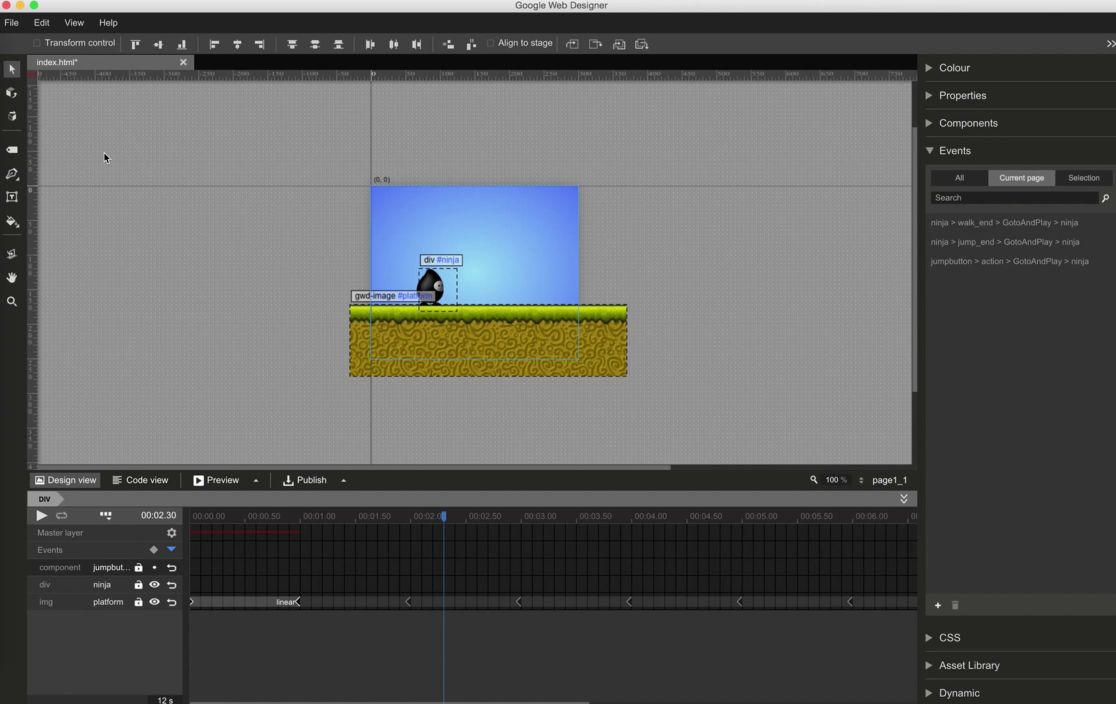
click(12, 151)
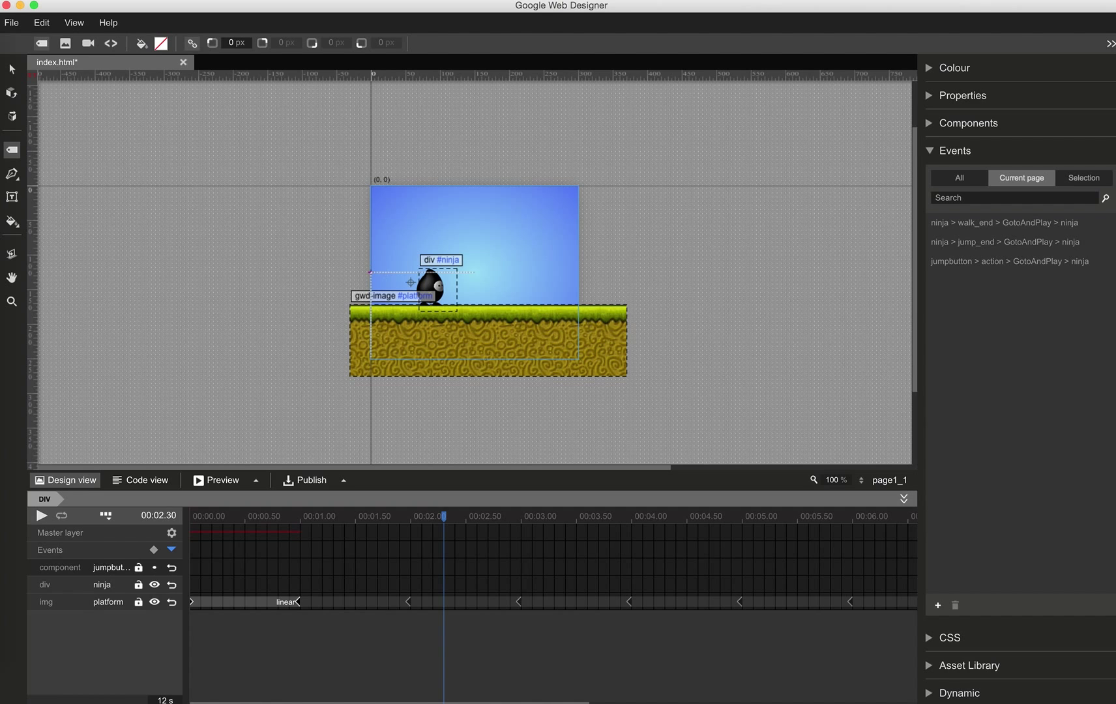
mouse_move(372, 273)
mouse_down()
mouse_move(493, 292)
mouse_move(581, 289)
mouse_up()
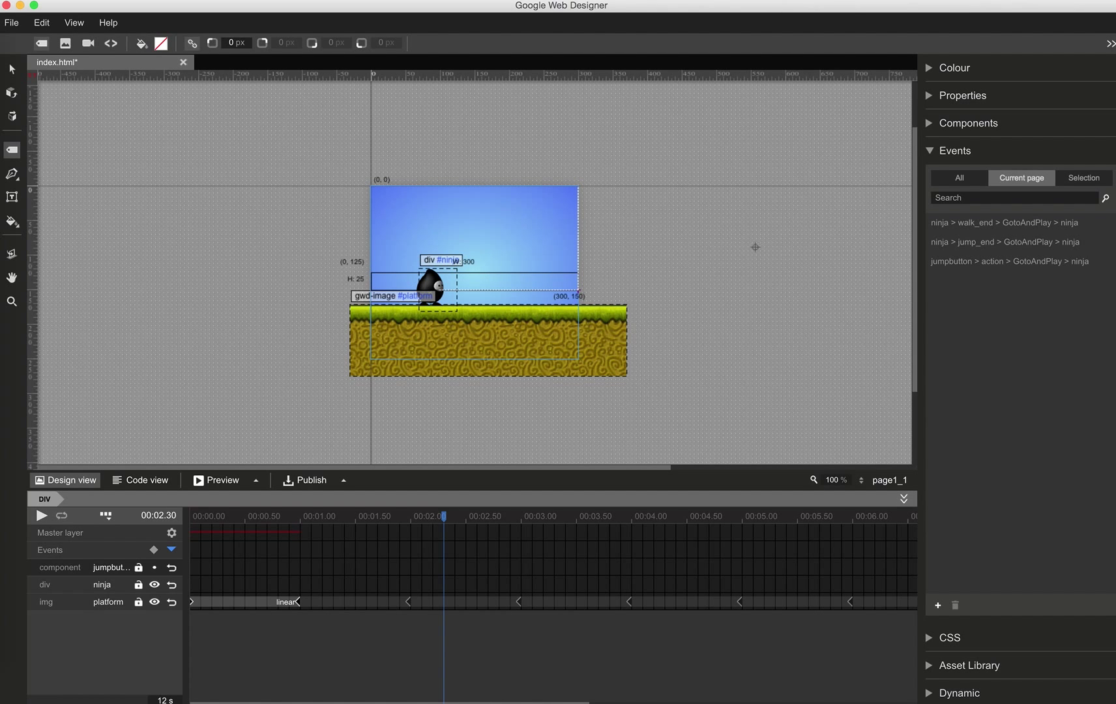
click(930, 151)
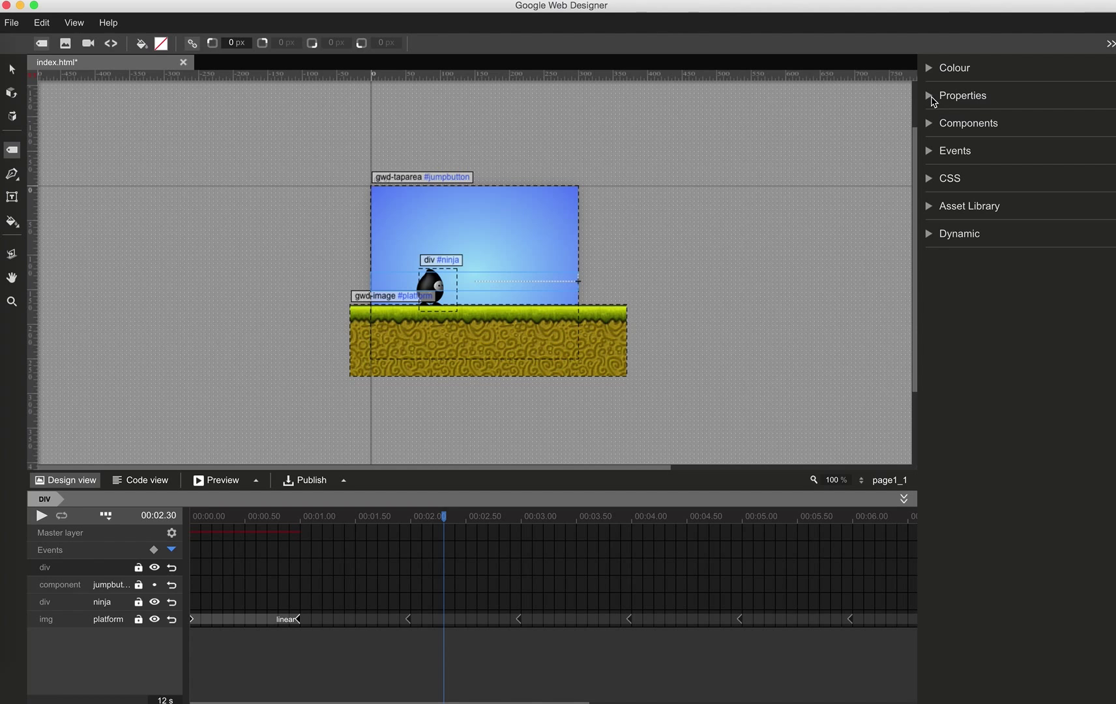
click(932, 97)
- Set the new div's ID to 'ninjastar_x'
click(993, 148)
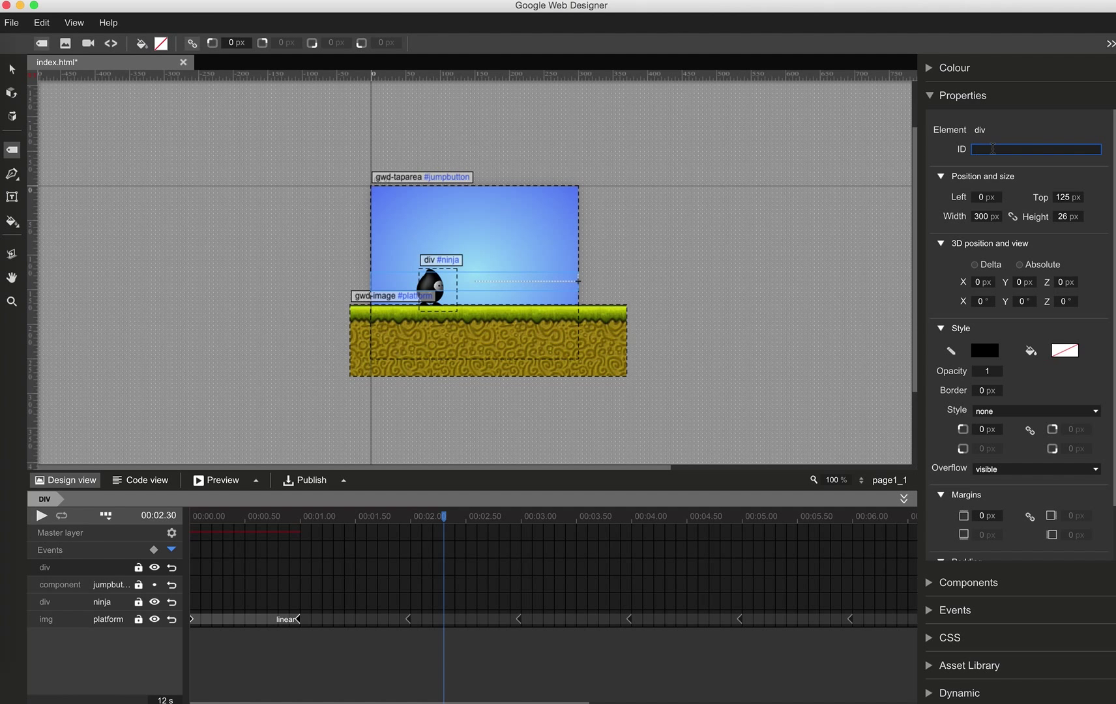
text(ninja)
key(shift+Left)
key(shift+Left)
key(Tab)
key(Tab)
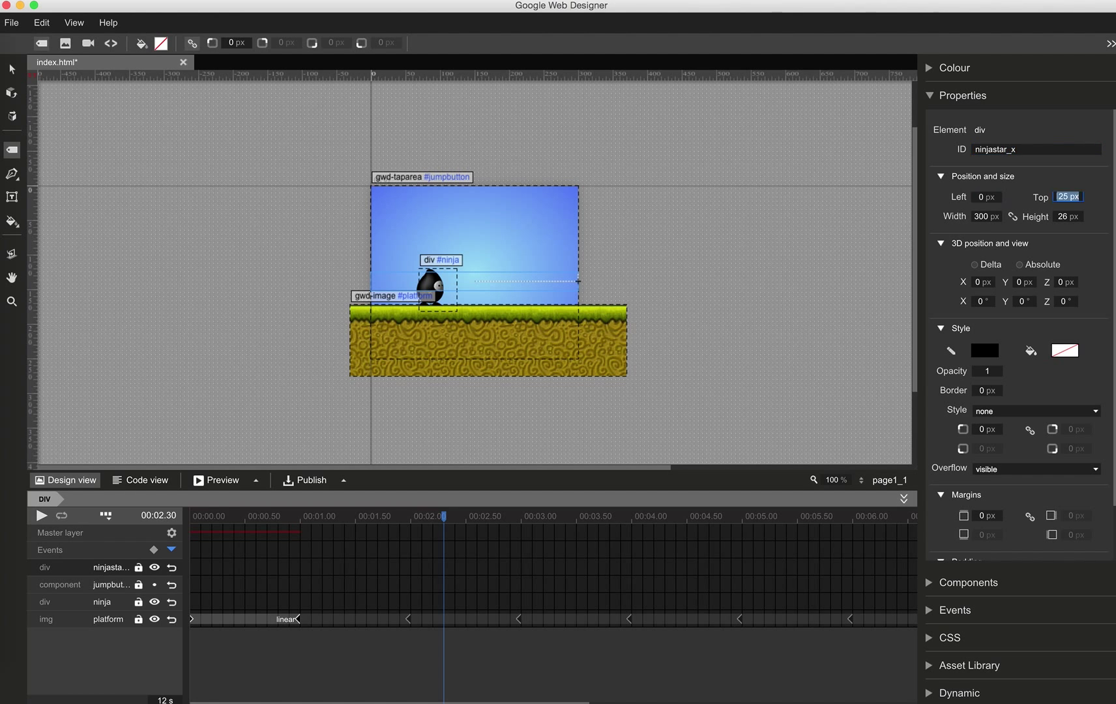
- Set the div's Top to 140 px and its Height to 20 px
text(130)
key(Return)
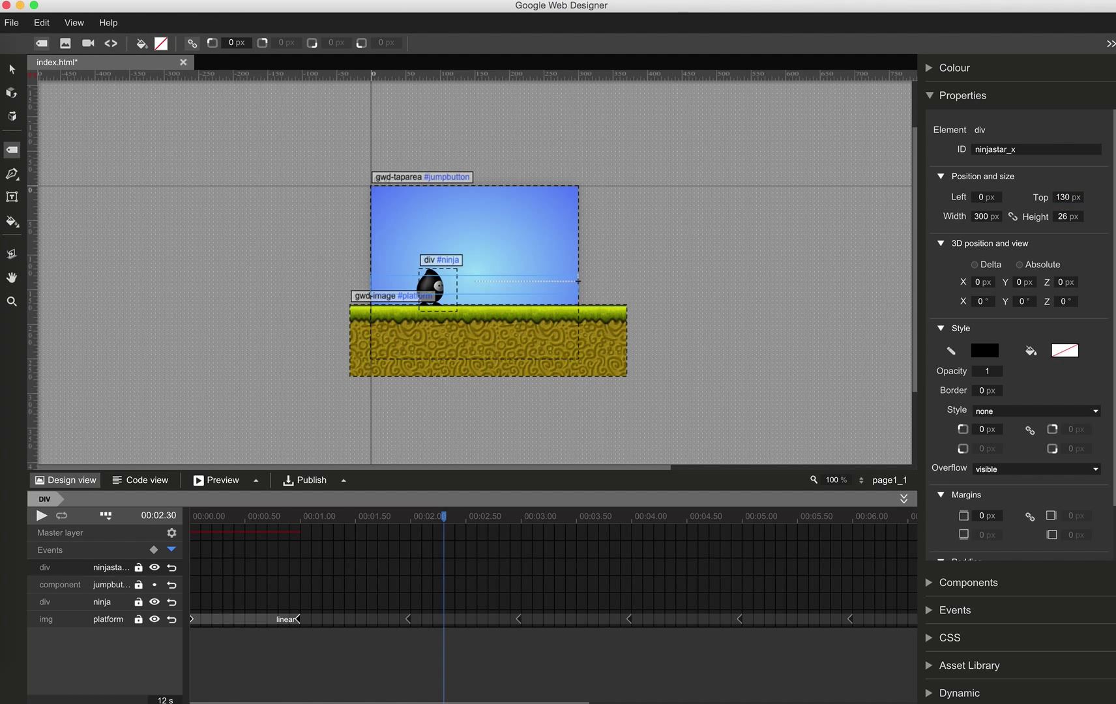
key(Up)
key(Up)
double_click(1068, 221)
text(20)
key(Return)
double_click(1068, 196)
text(140)
key(Return)
click(935, 97)
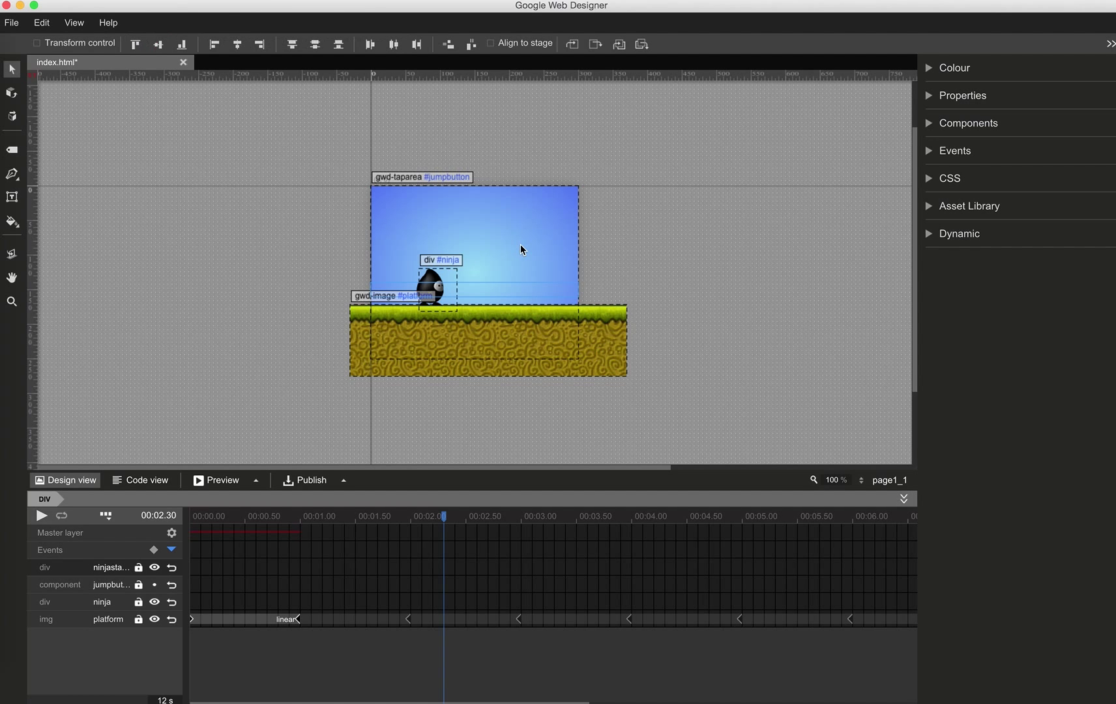
- Draw a small div inside ninjastar_x with the Tag tool
double_click(537, 282)
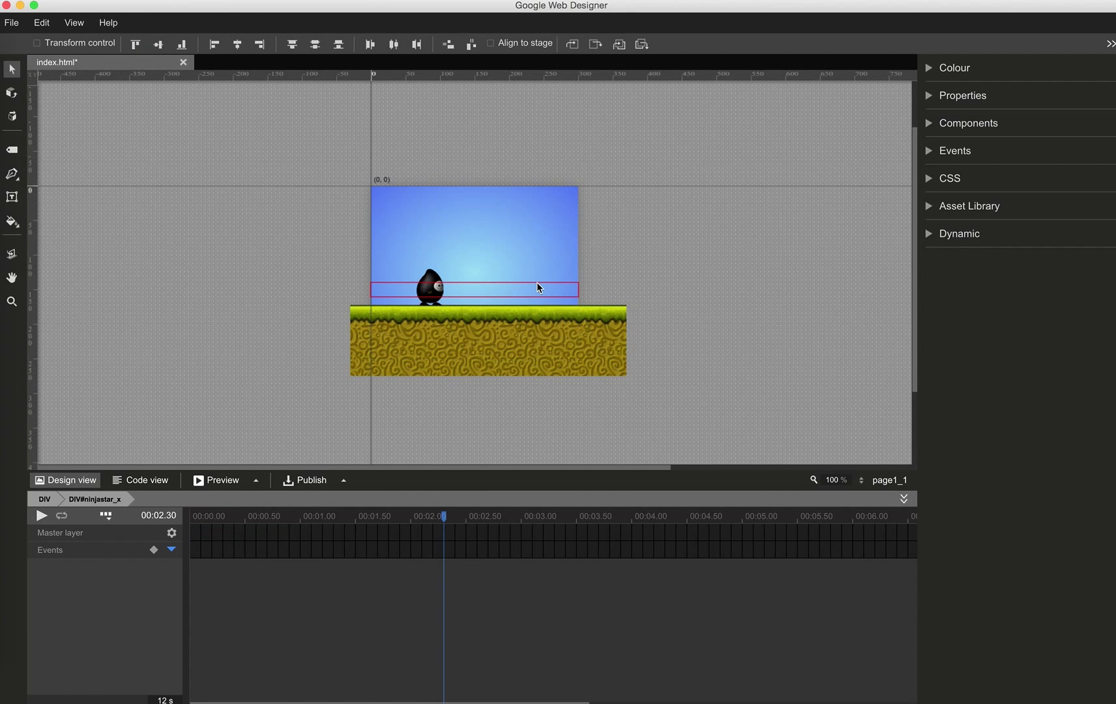
key(t)
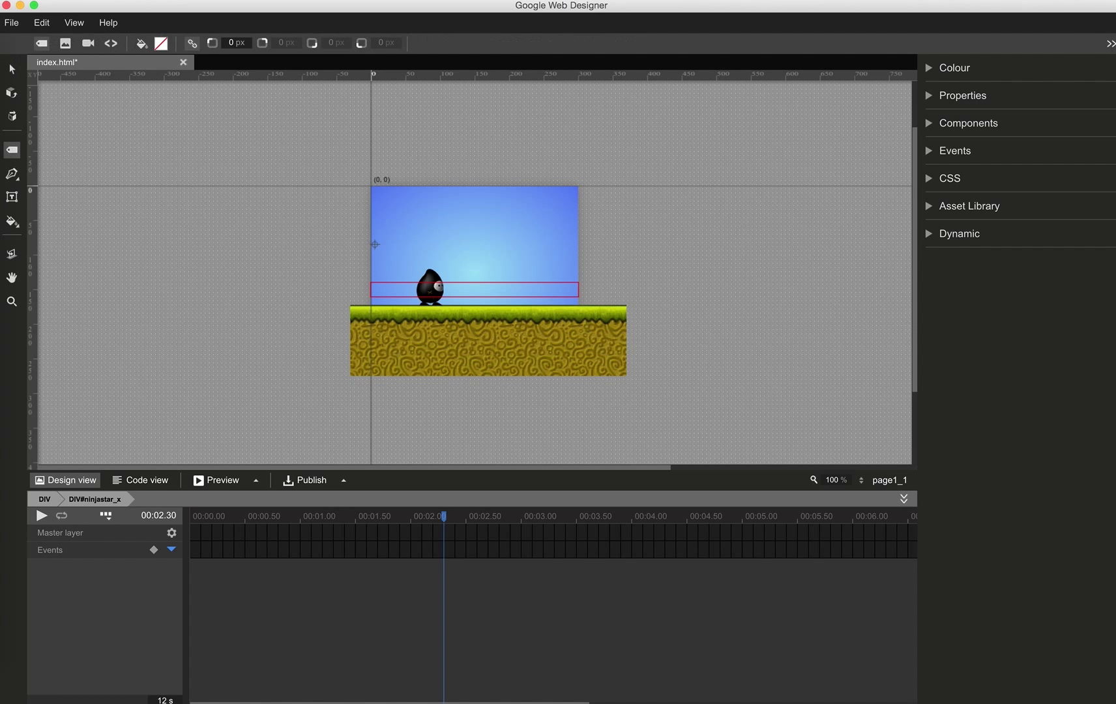
drag(486, 269, 505, 290)
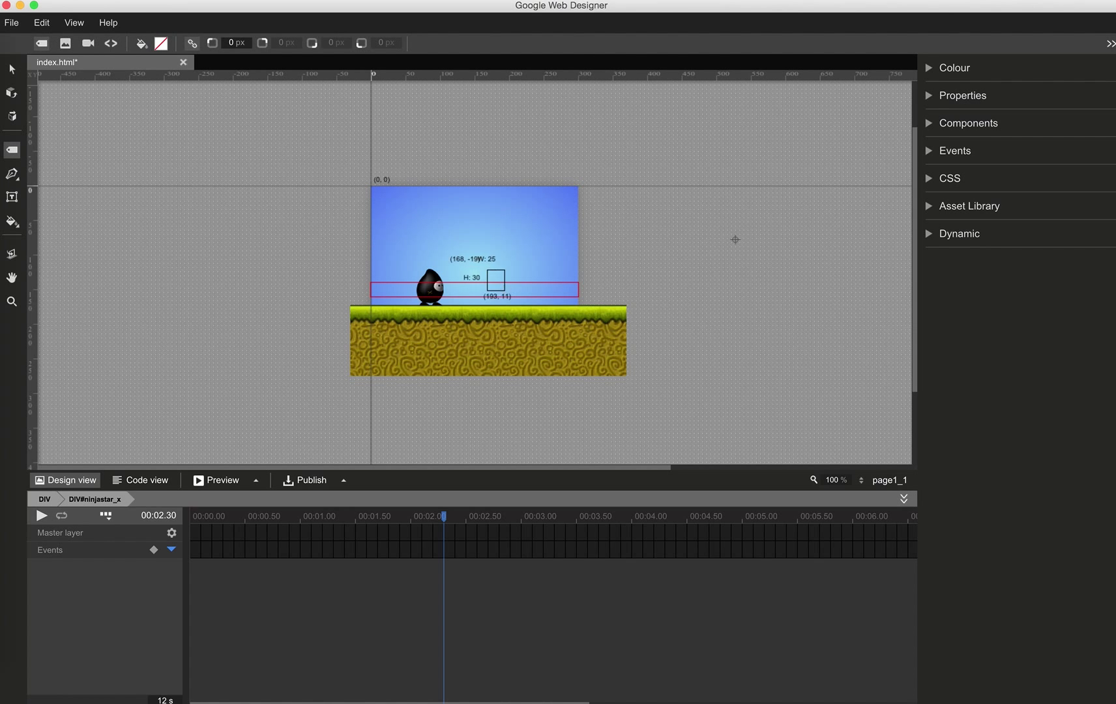
- Give the new div the ID ninjastar_y at Left 0, Top 0
click(933, 95)
click(1009, 150)
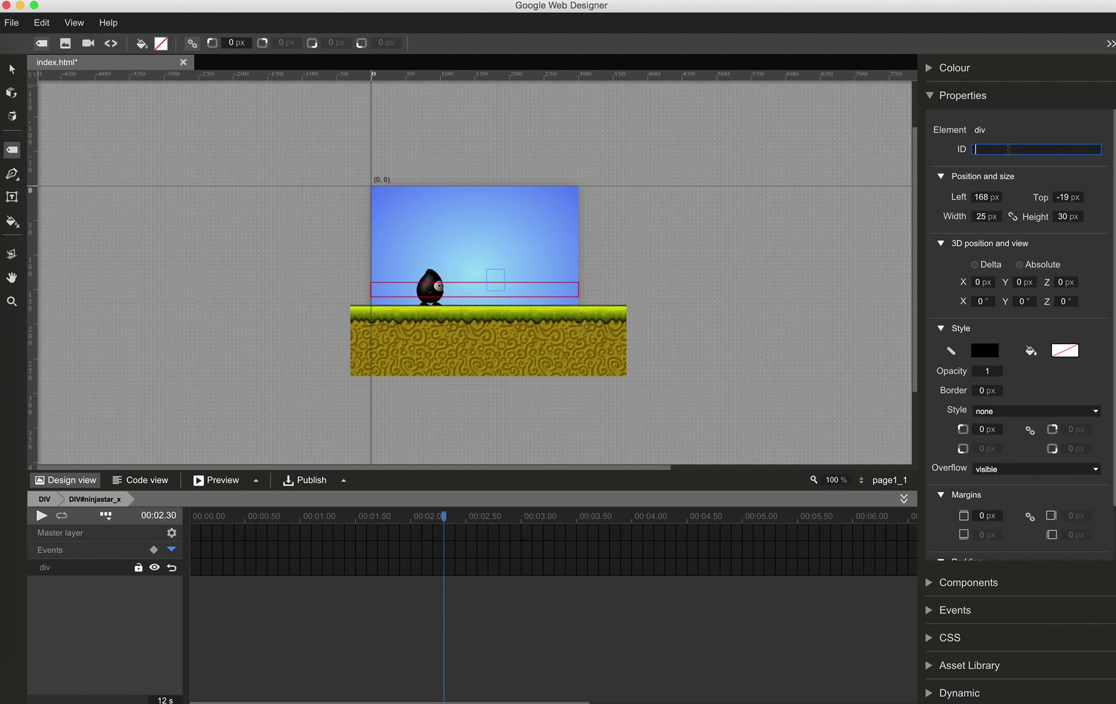
text(ninjastar_y)
key(Tab)
text(0)
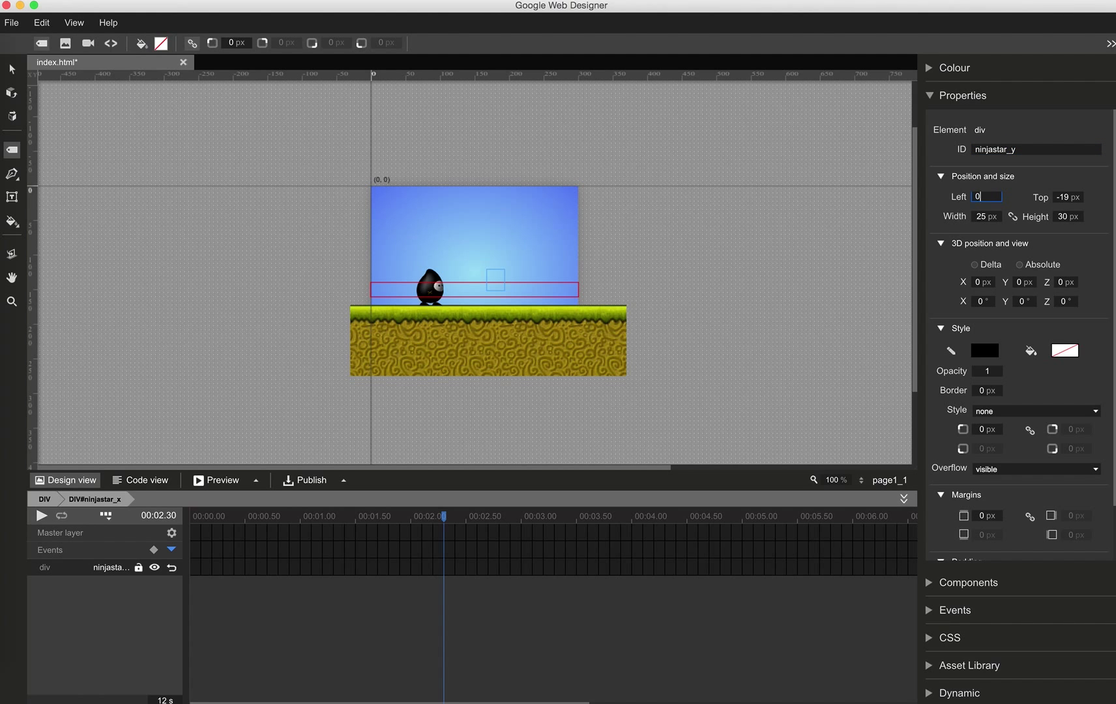
key(Tab)
text(0)
key(Return)
- Size ninjastar_y to 20×20 px and enter it for editing
key(Tab)
text(20)
key(Tab)
text(20)
key(Return)
key(v)
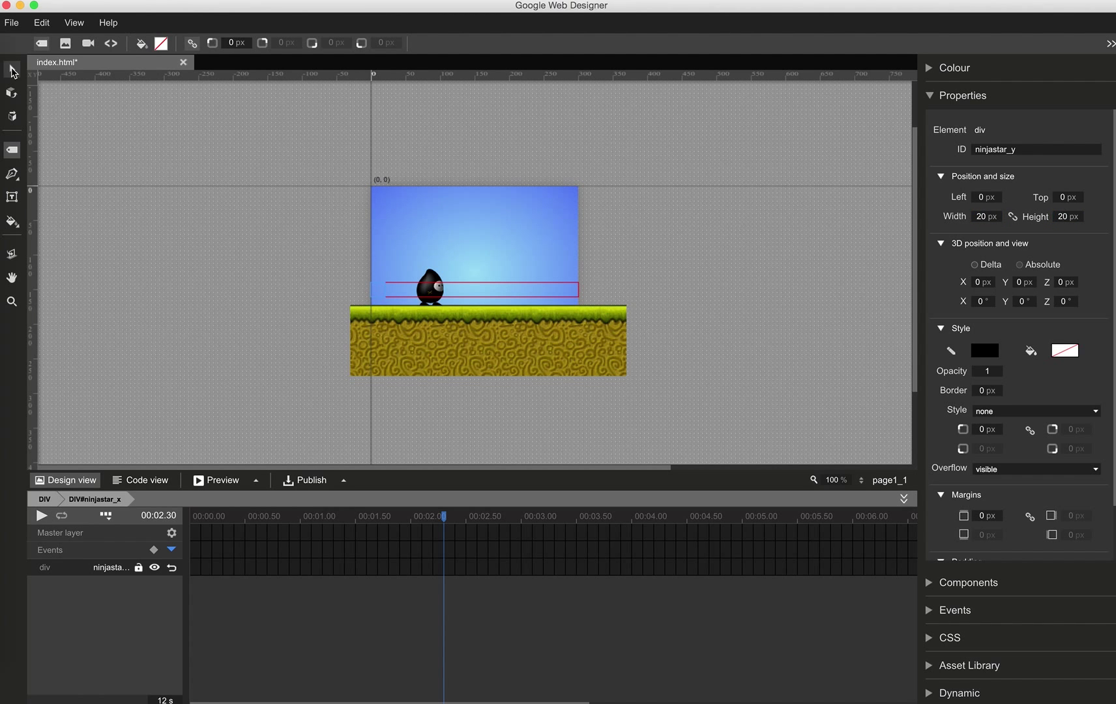
double_click(380, 288)
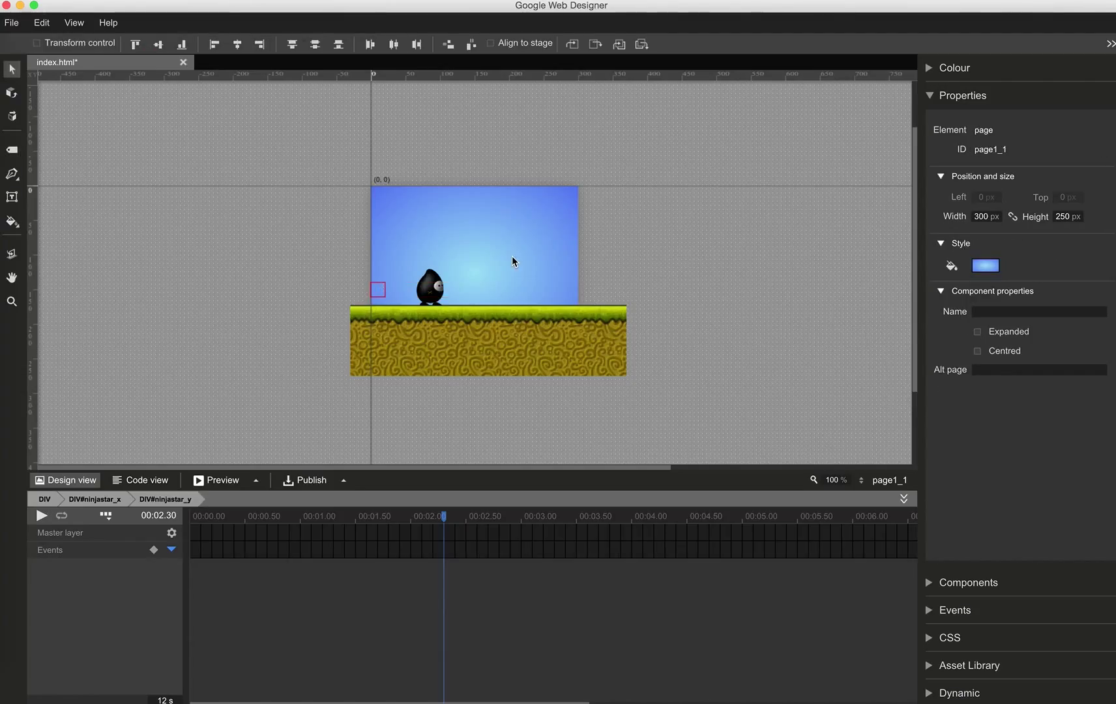
- Drag star.png from the Asset Library into the ninjastar_y box
click(931, 97)
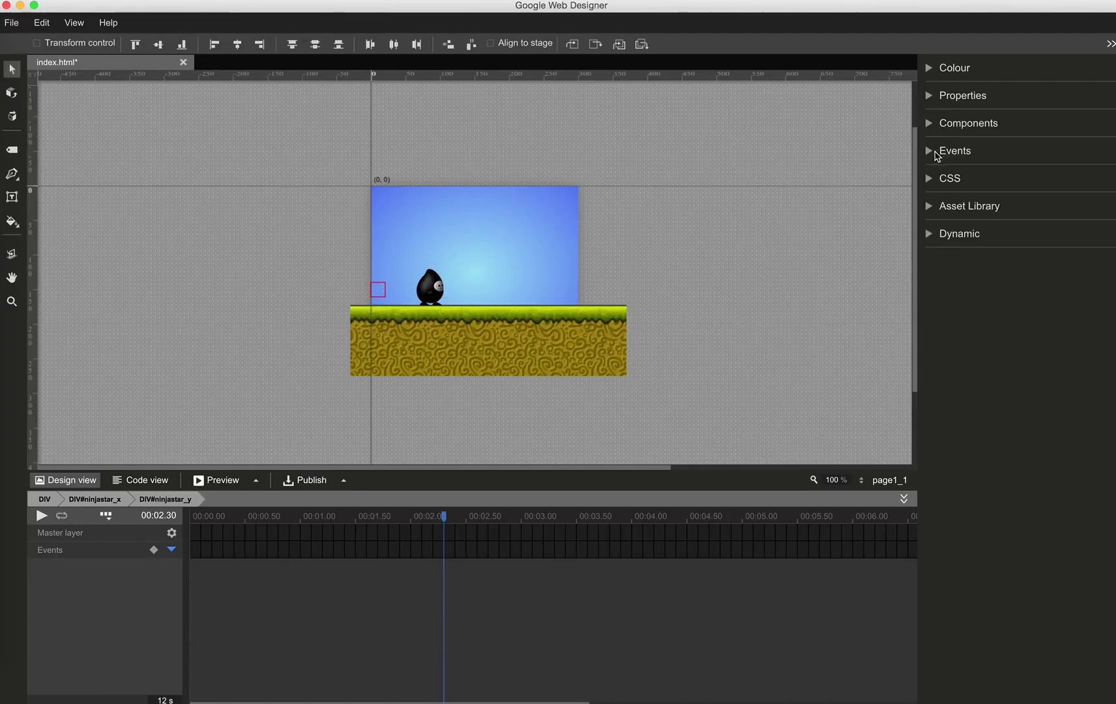
click(932, 206)
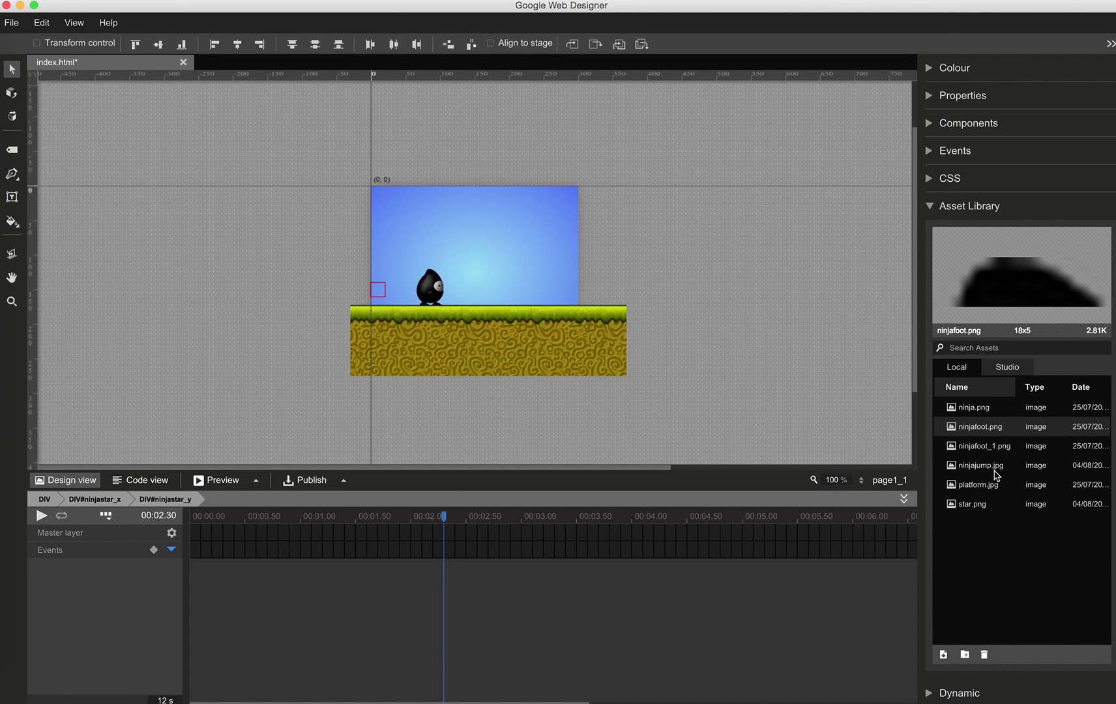
click(966, 506)
drag(965, 507, 380, 290)
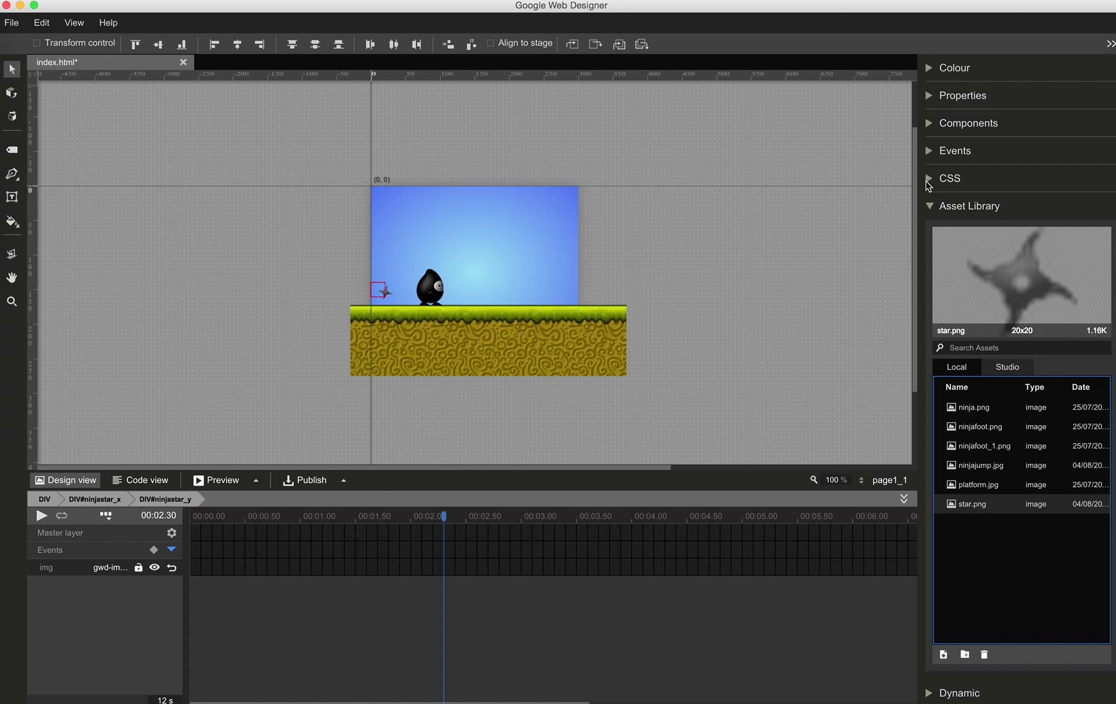
click(933, 207)
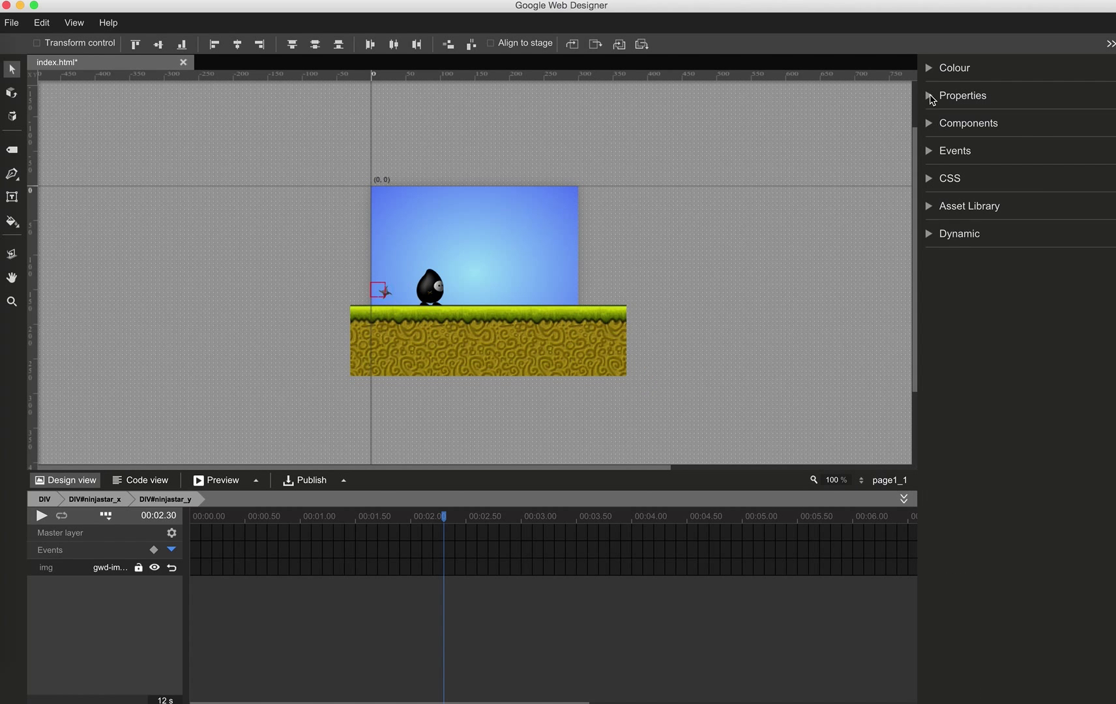
- Rename the star image to ninjastar and position it at Left 0, Top 0
click(931, 98)
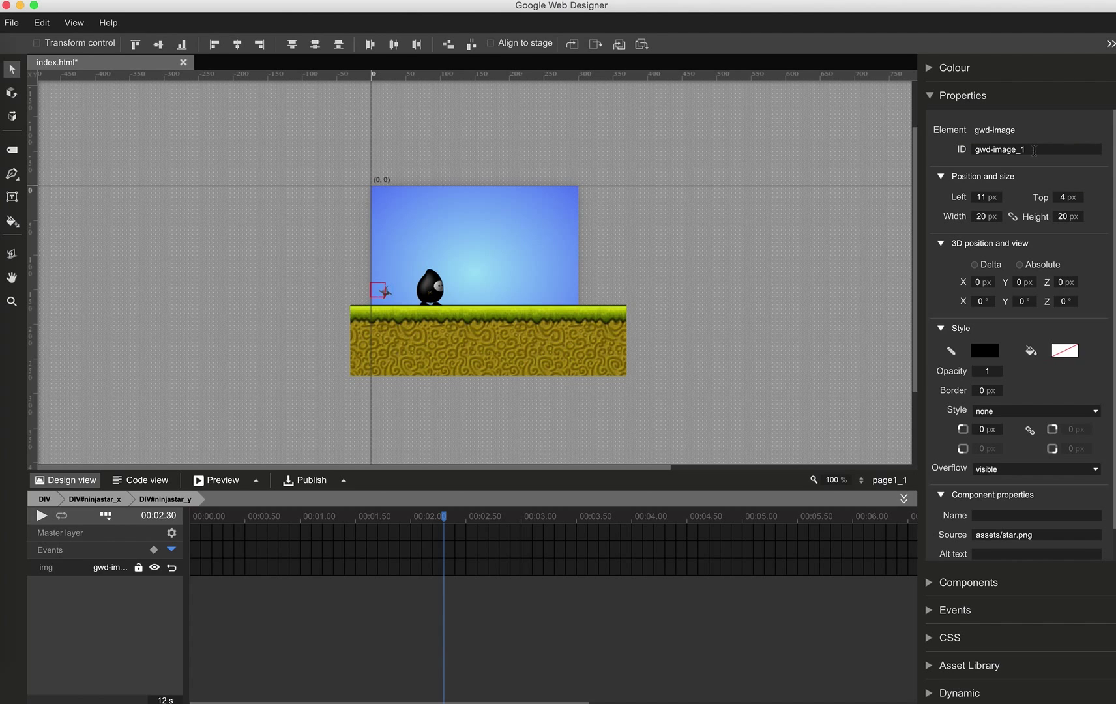
click(1034, 150)
key(BackSpace)
key(BackSpace)
key(BackSpace)
key(BackSpace)
key(BackSpace)
key(BackSpace)
key(BackSpace)
key(BackSpace)
key(BackSpace)
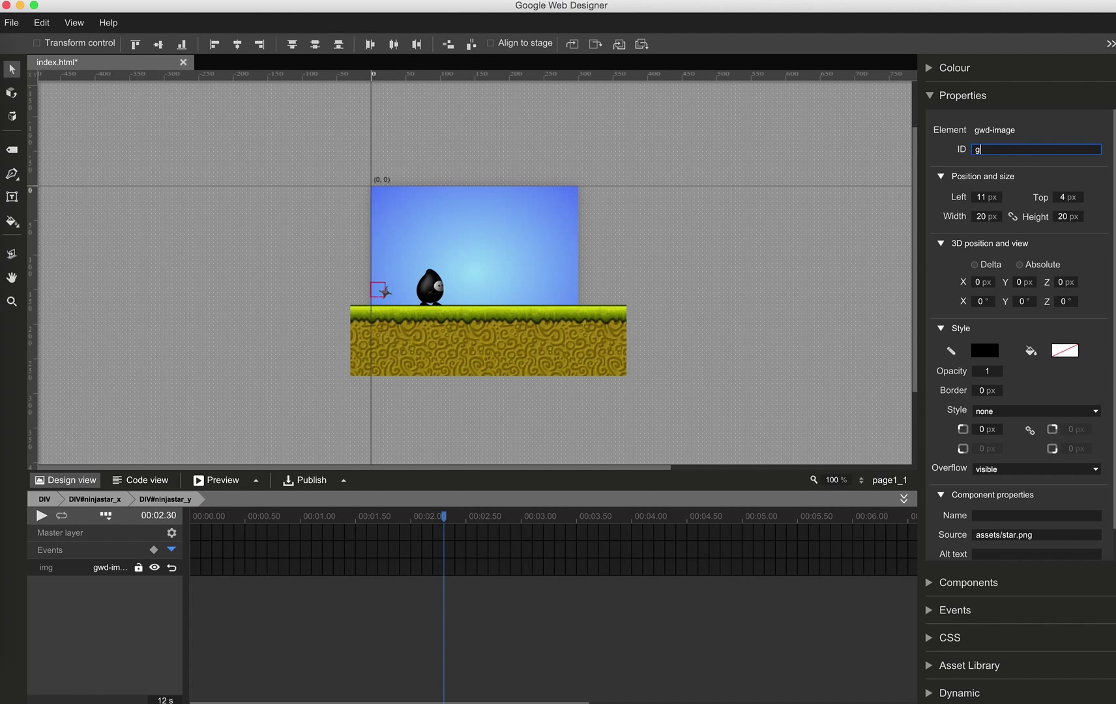
key(BackSpace)
text(ninjastar)
key(Tab)
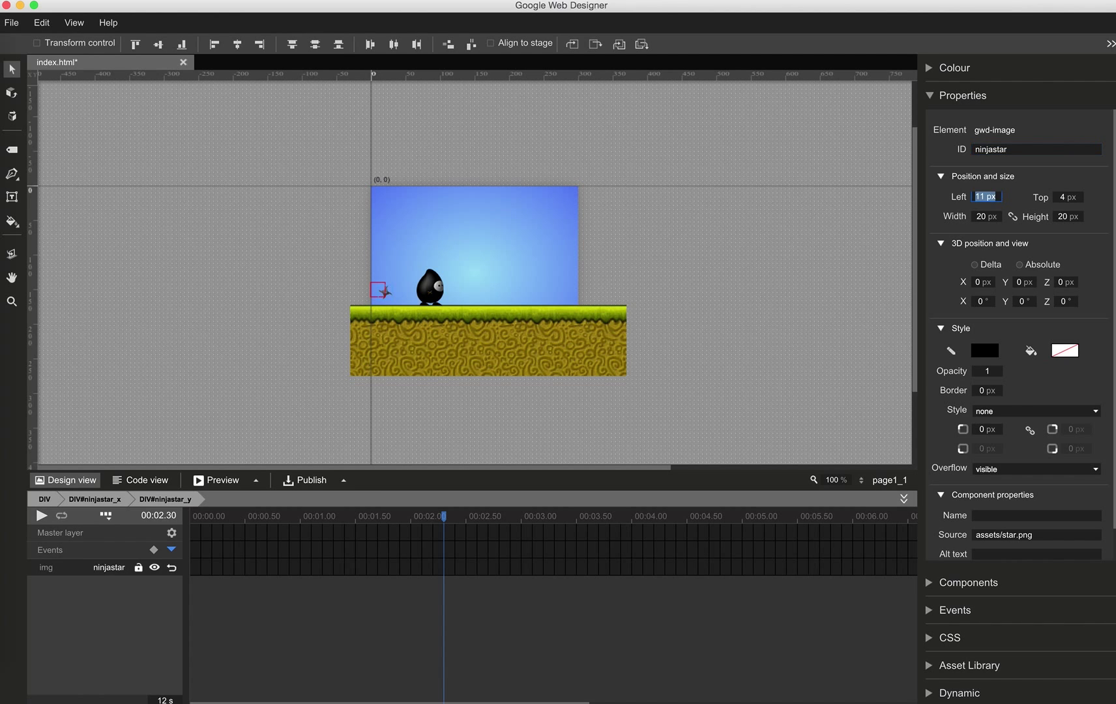
text(0)
key(Tab)
text(0)
key(Return)
- Add a 0.30 s keyframe on the star that rotates it to -90° on Z
click(223, 571)
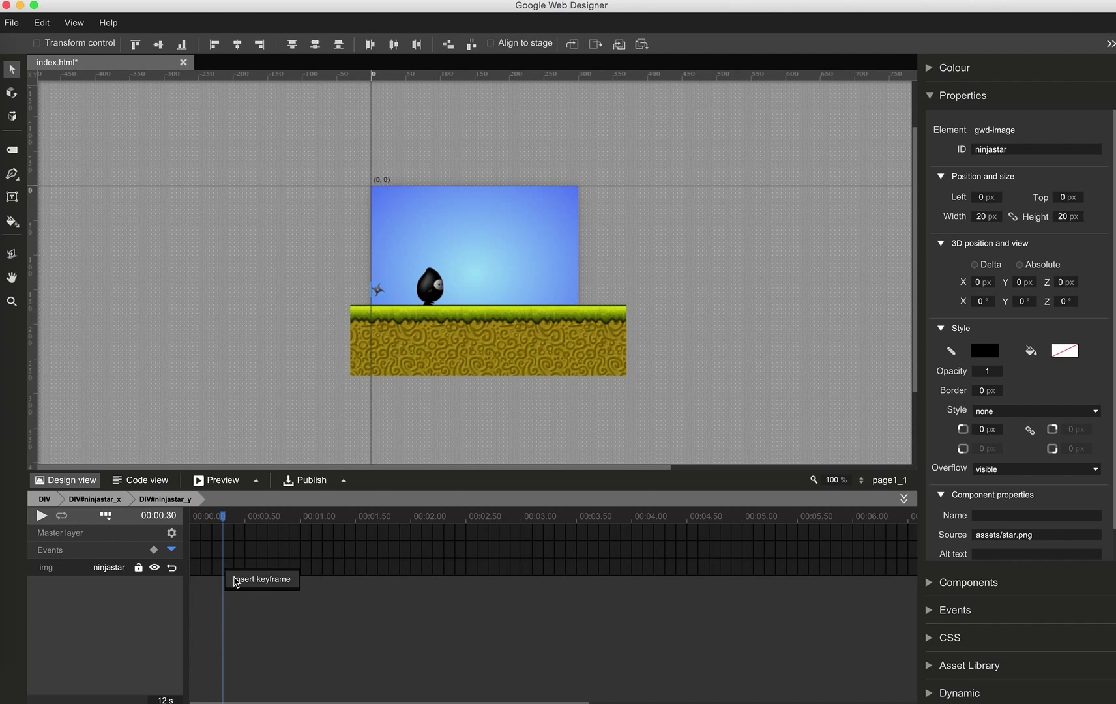
click(261, 580)
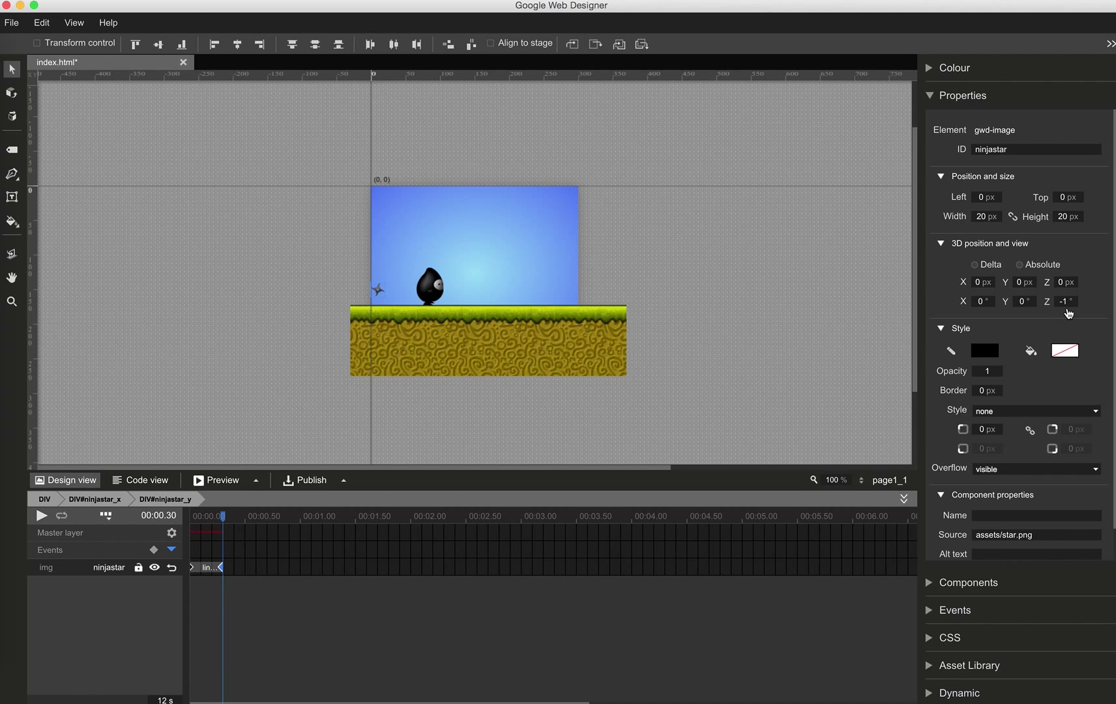
drag(1067, 305, 1075, 371)
- Set the star's spin animation to loop infinitely and preview it in Chrome
click(173, 572)
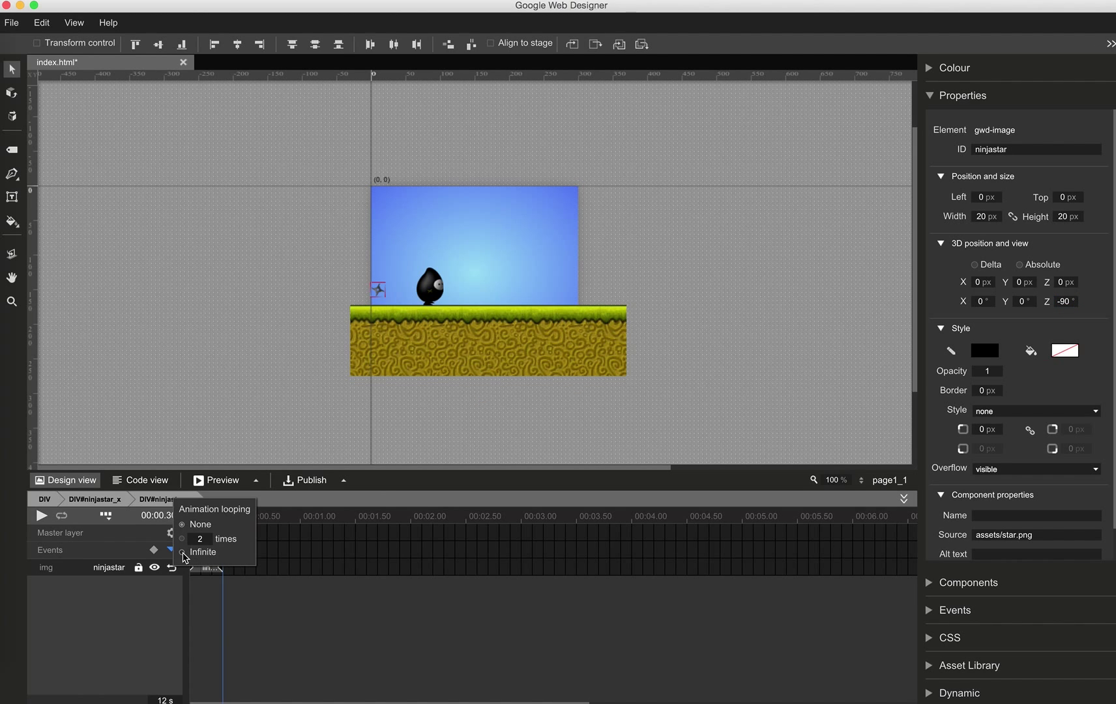
click(183, 554)
click(222, 481)
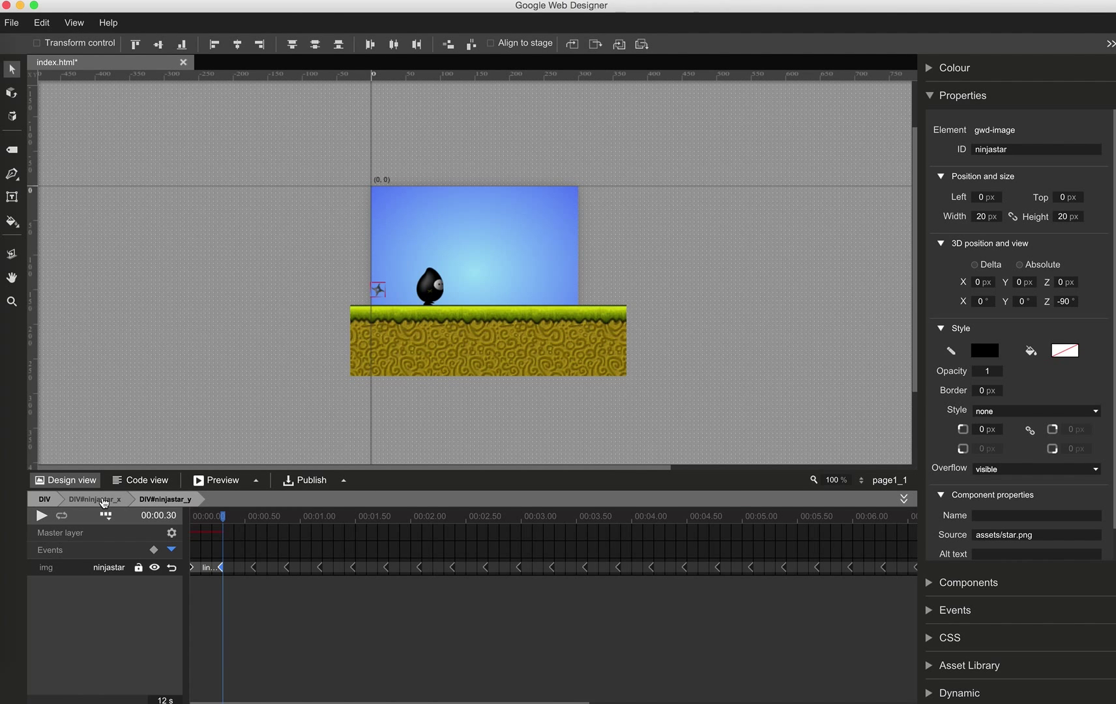
- In ninjastar_x's timeline, add a 1 s keyframe with 3D X at -20 px
click(103, 501)
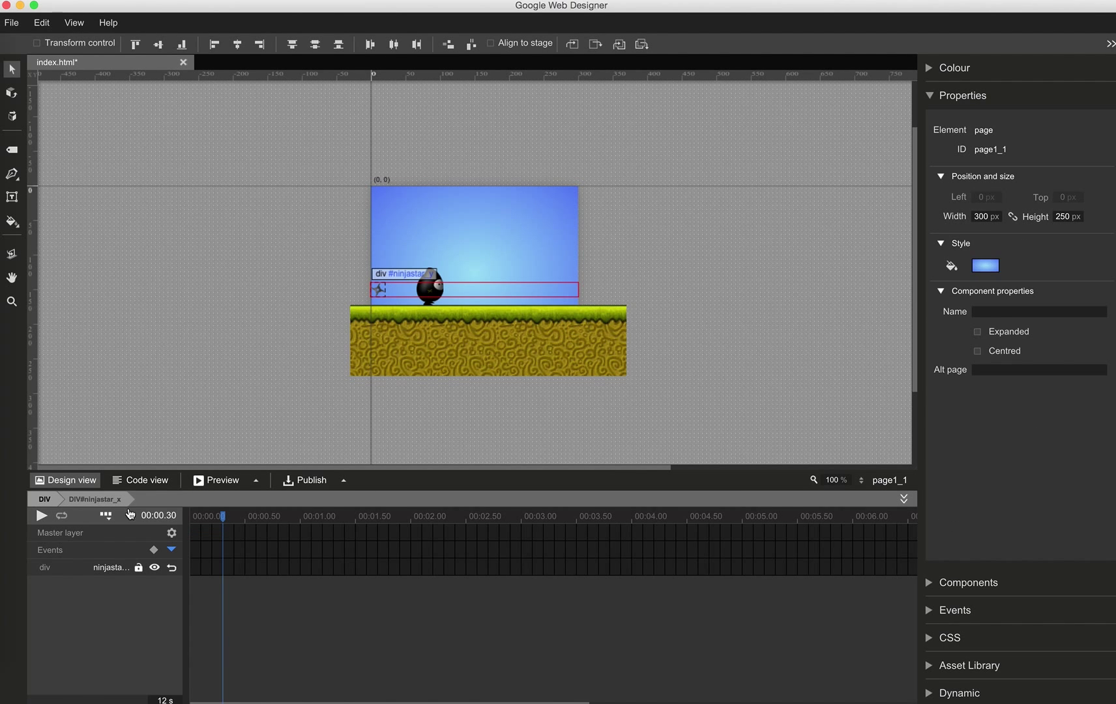
click(302, 570)
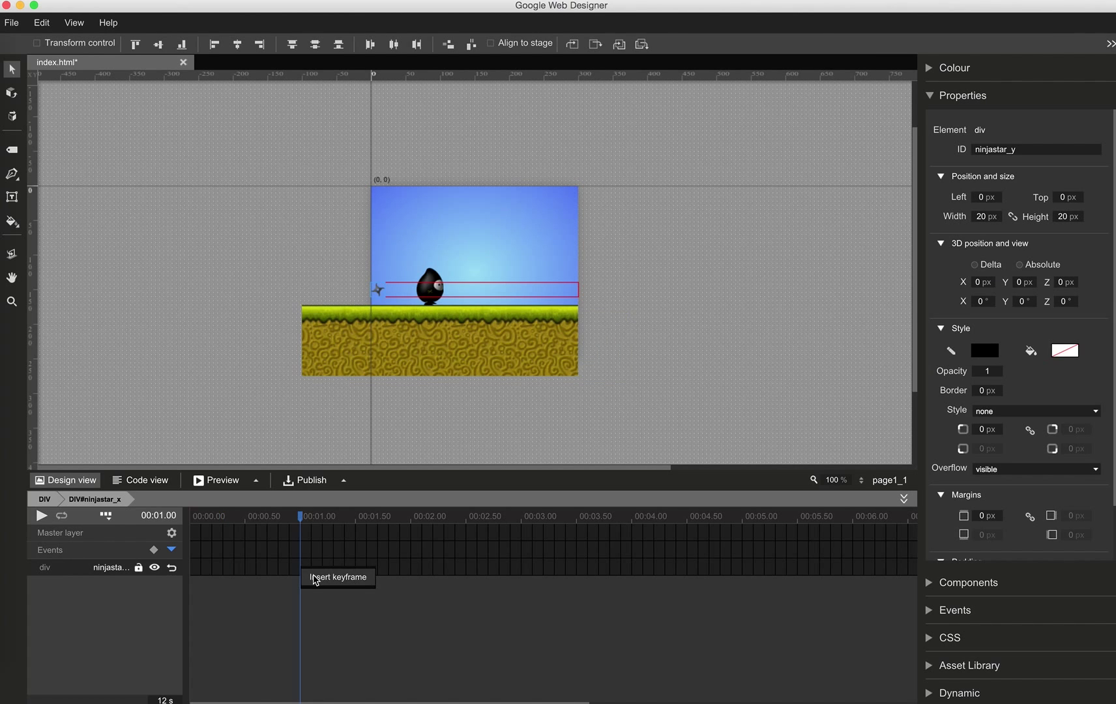
click(315, 579)
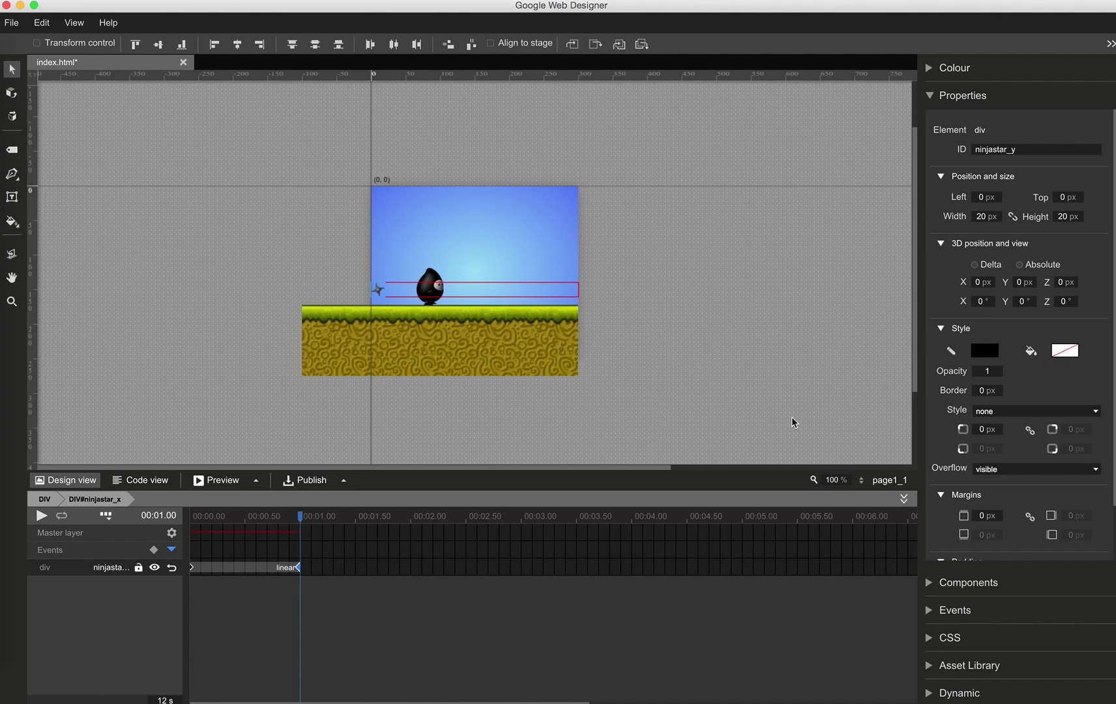
click(980, 284)
text(-20)
key(Tab)
- Set the starting 3D X to 300 px and scrub the star's flight
click(192, 568)
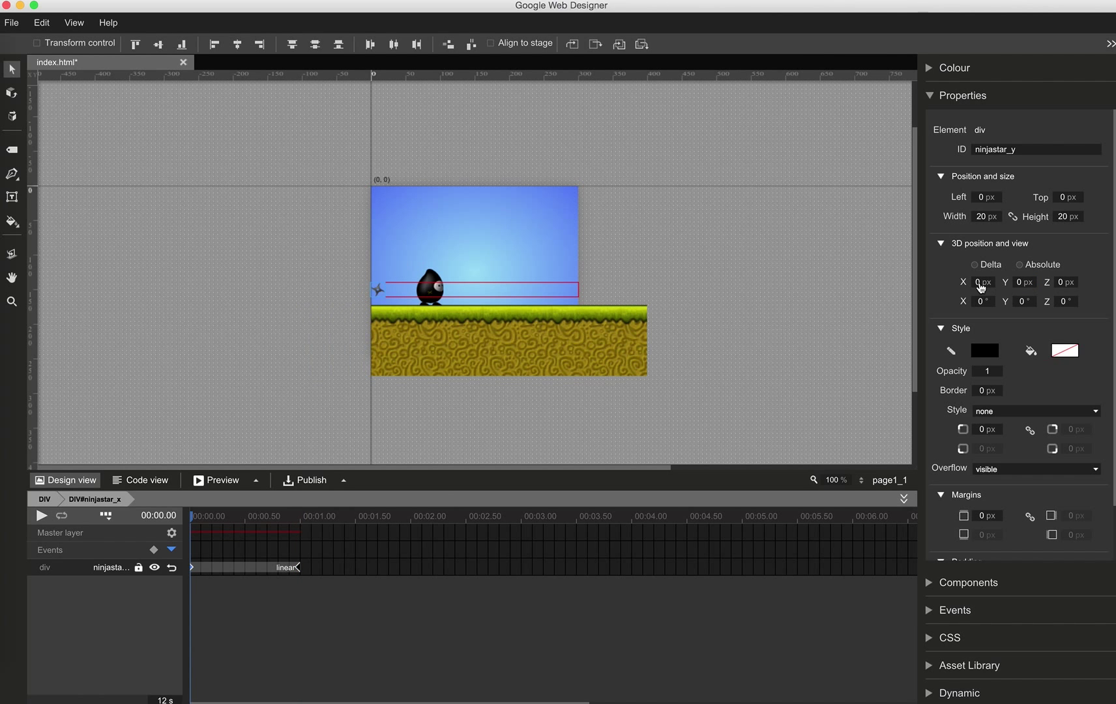
drag(982, 281, 980, 72)
click(989, 282)
key(Tab)
click(194, 519)
drag(220, 520, 300, 520)
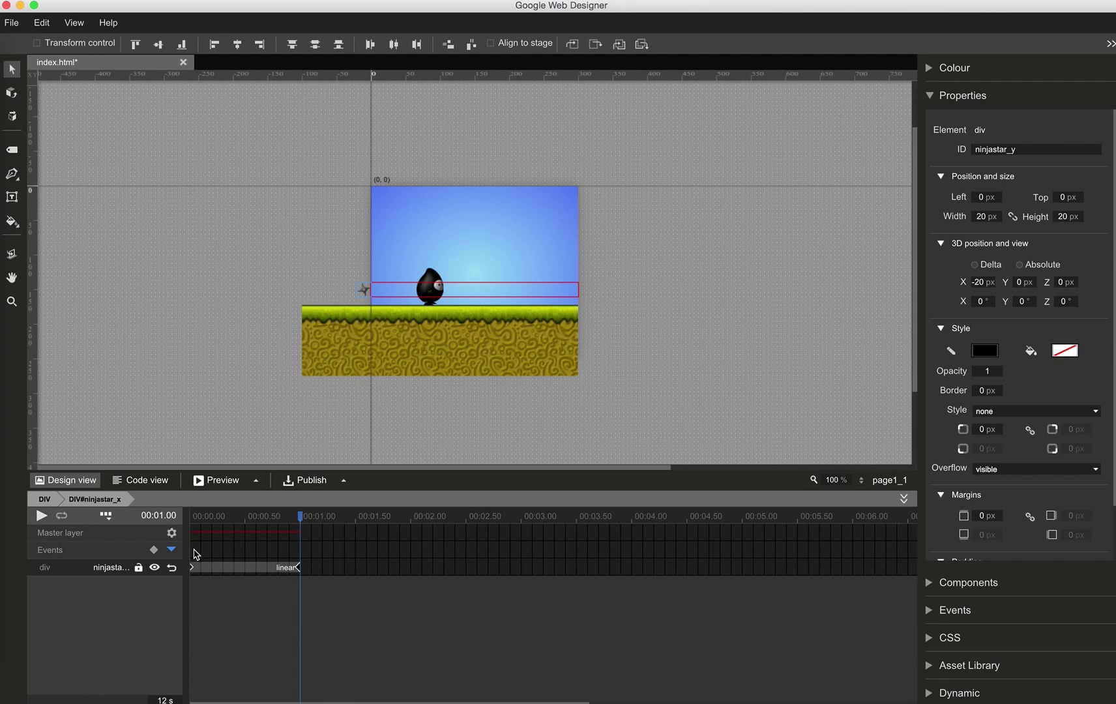
click(194, 555)
- Add a timeline label 'ninjastar_bottom' at 0.10 s
right_click(193, 554)
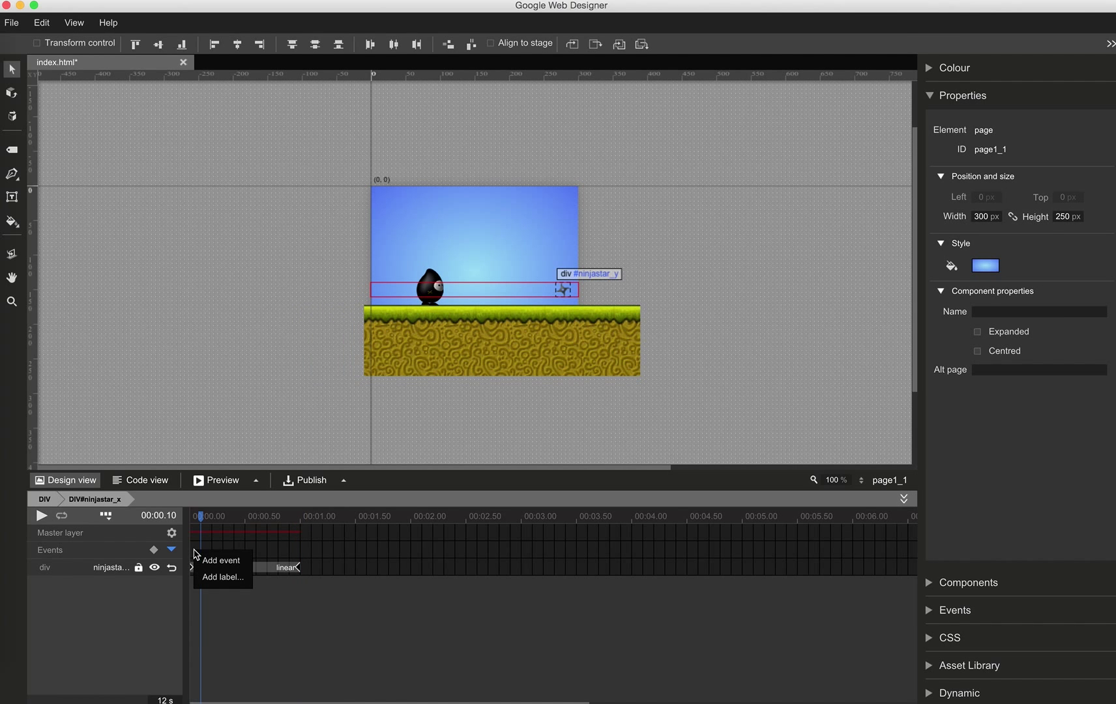
click(206, 579)
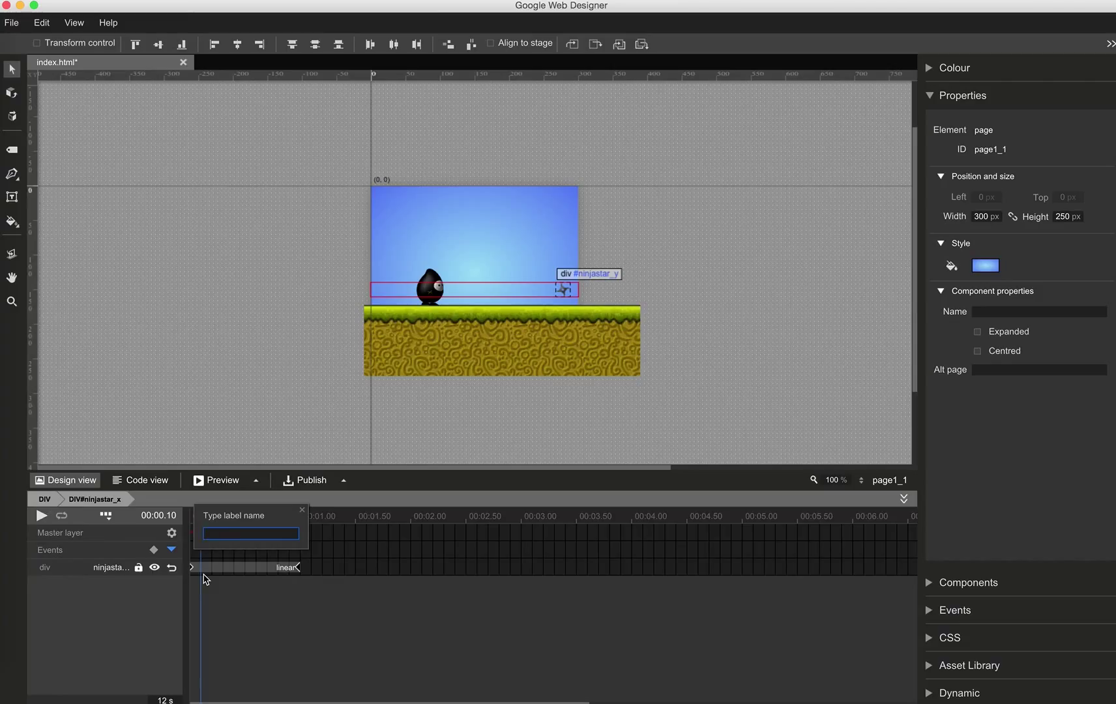
text(ninjastar_bottom)
key(Return)
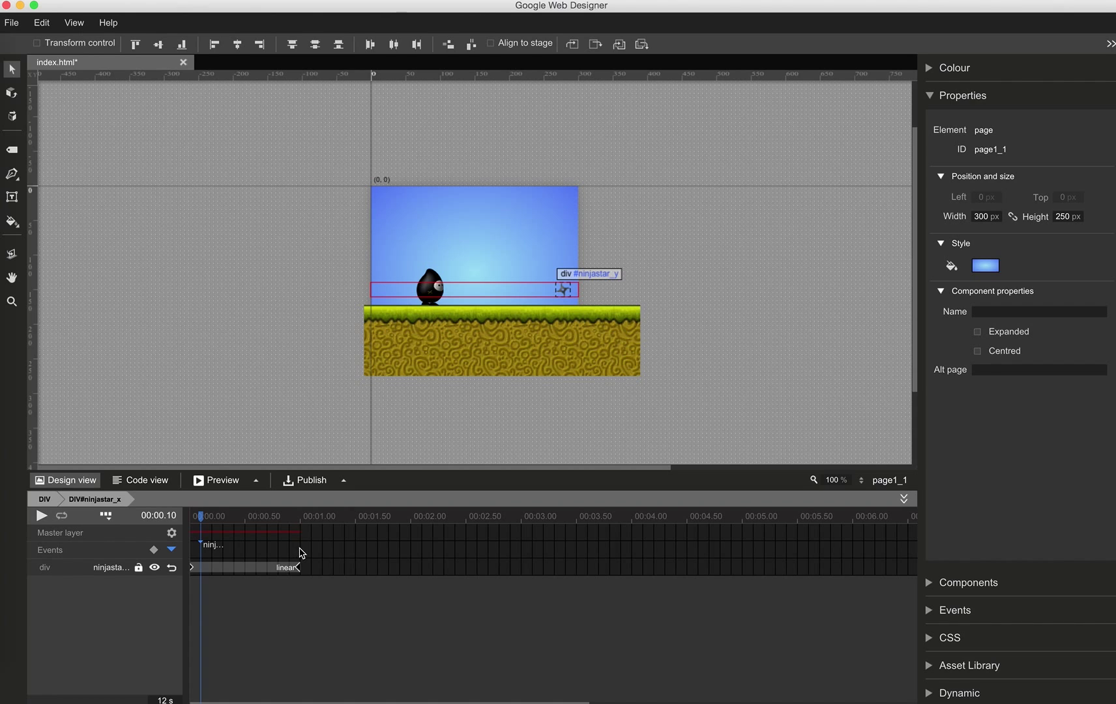
- Add a 1 s event named 'ninjastar_bottom_end', then return to the page timeline
right_click(301, 552)
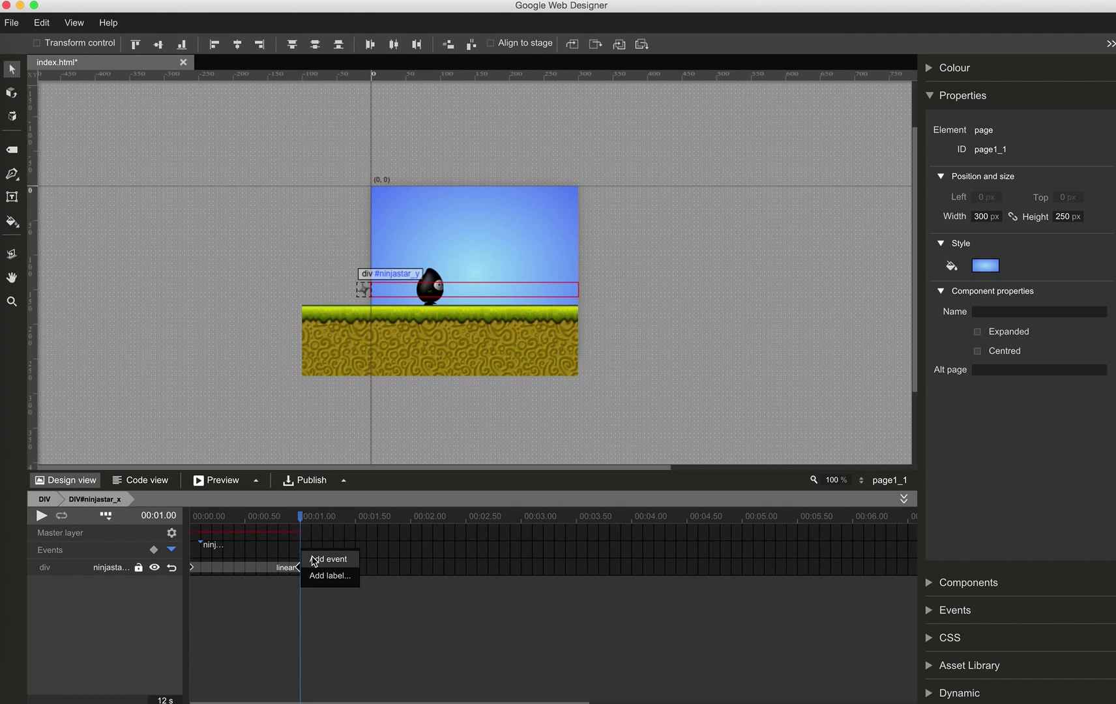
click(314, 560)
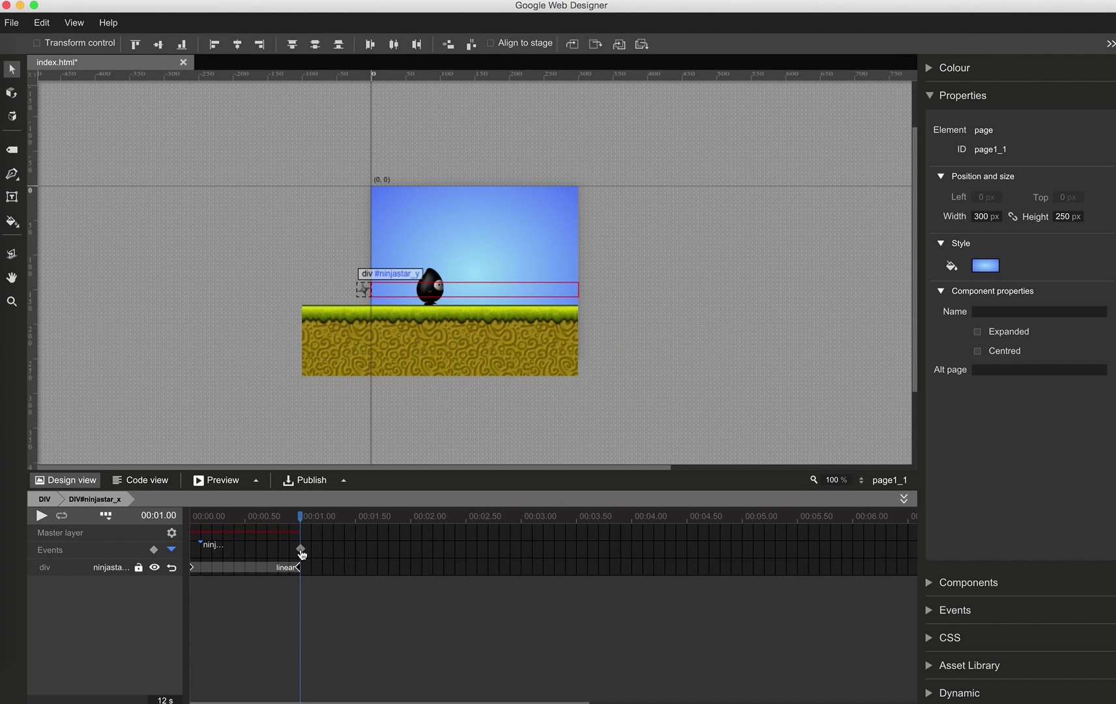
right_click(302, 554)
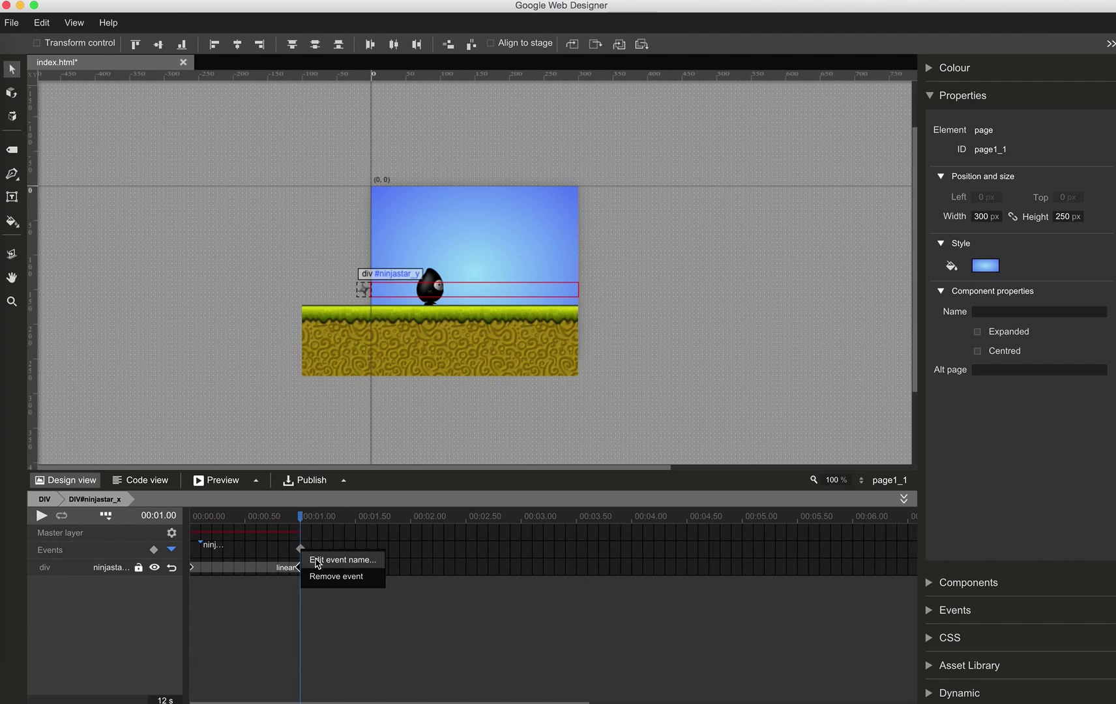
click(317, 562)
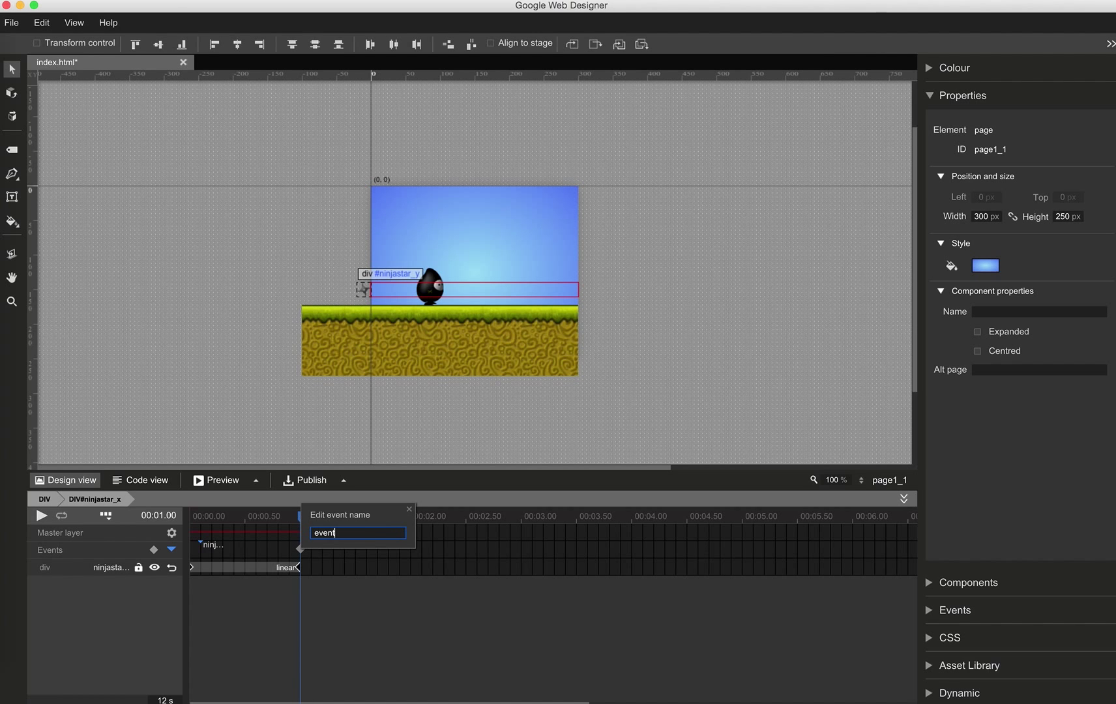
key(BackSpace)
key(BackSpace)
key(BackSpace)
key(BackSpace)
key(BackSpace)
text(ninjastar_bottom_end)
key(Return)
click(931, 95)
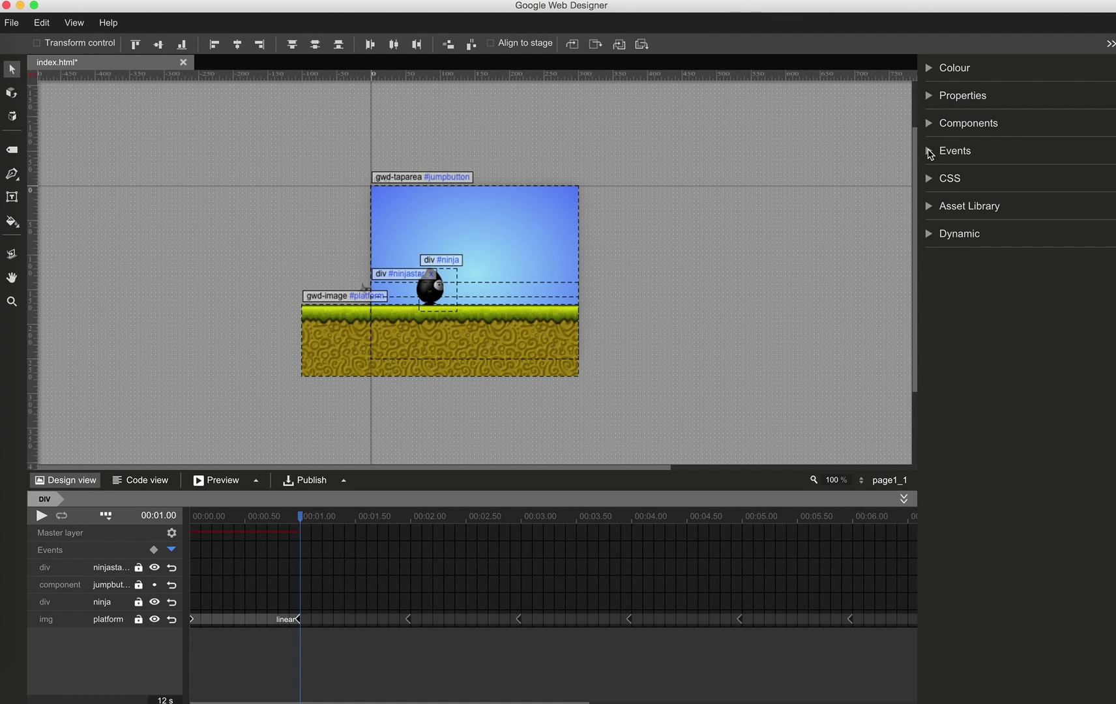
- Add an event: on ninjastar_bottom_end, ninjastar_x does gotoAndPlay to label ninjastar_bottom
click(930, 152)
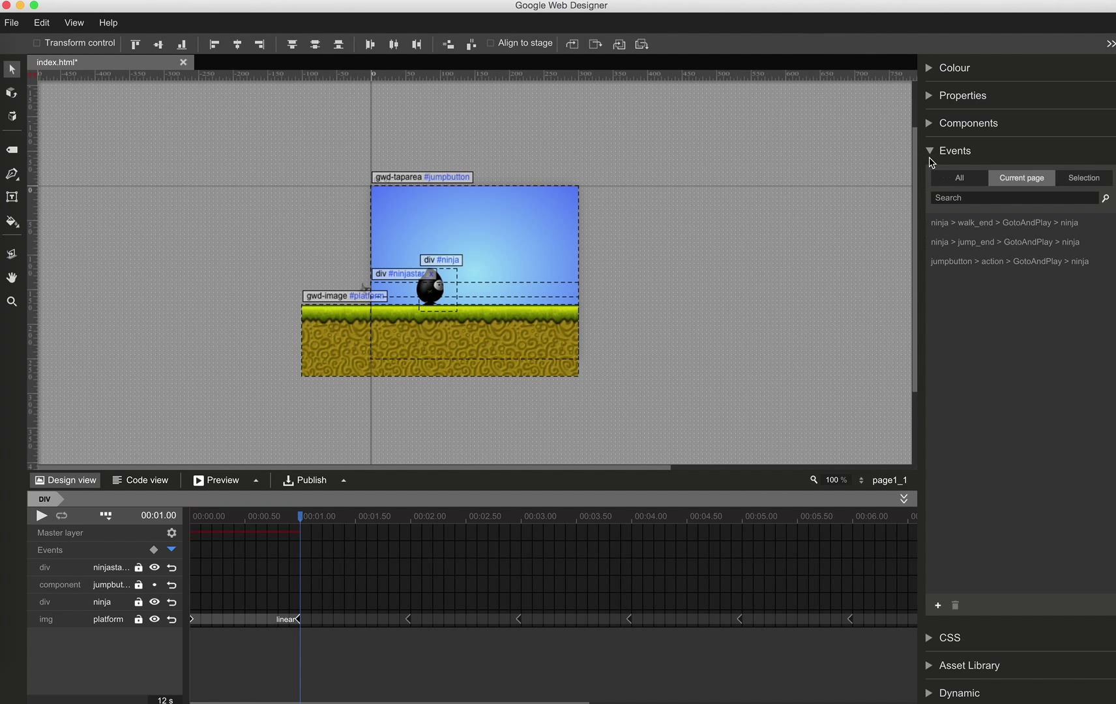
click(938, 606)
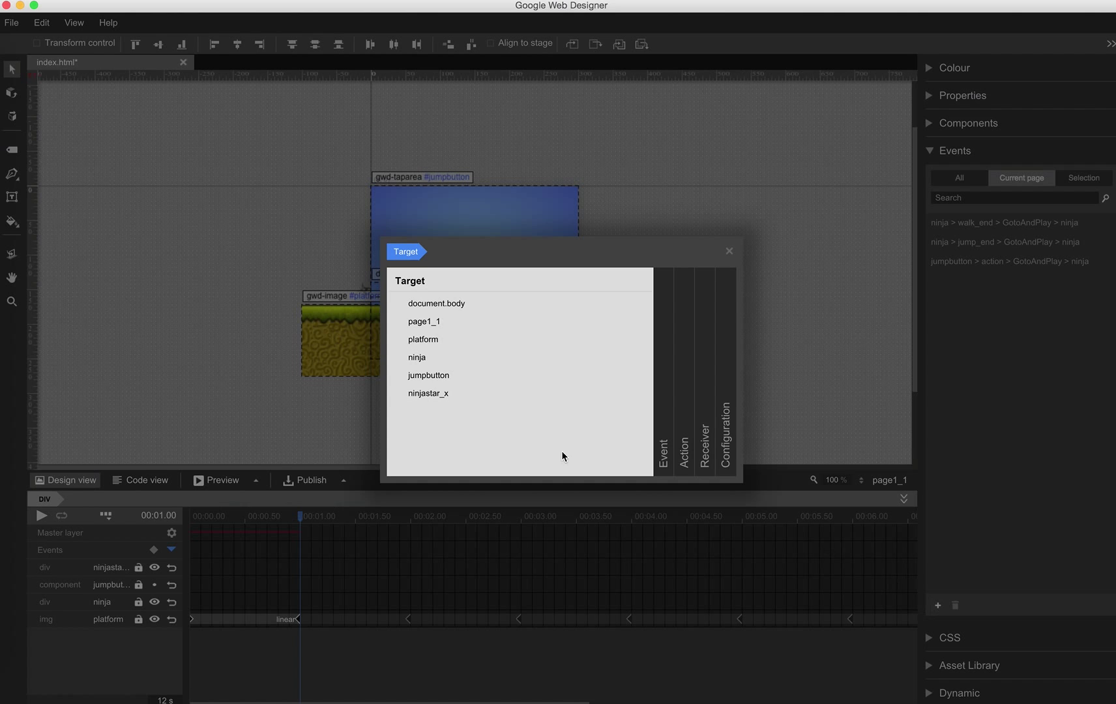
click(440, 394)
click(432, 340)
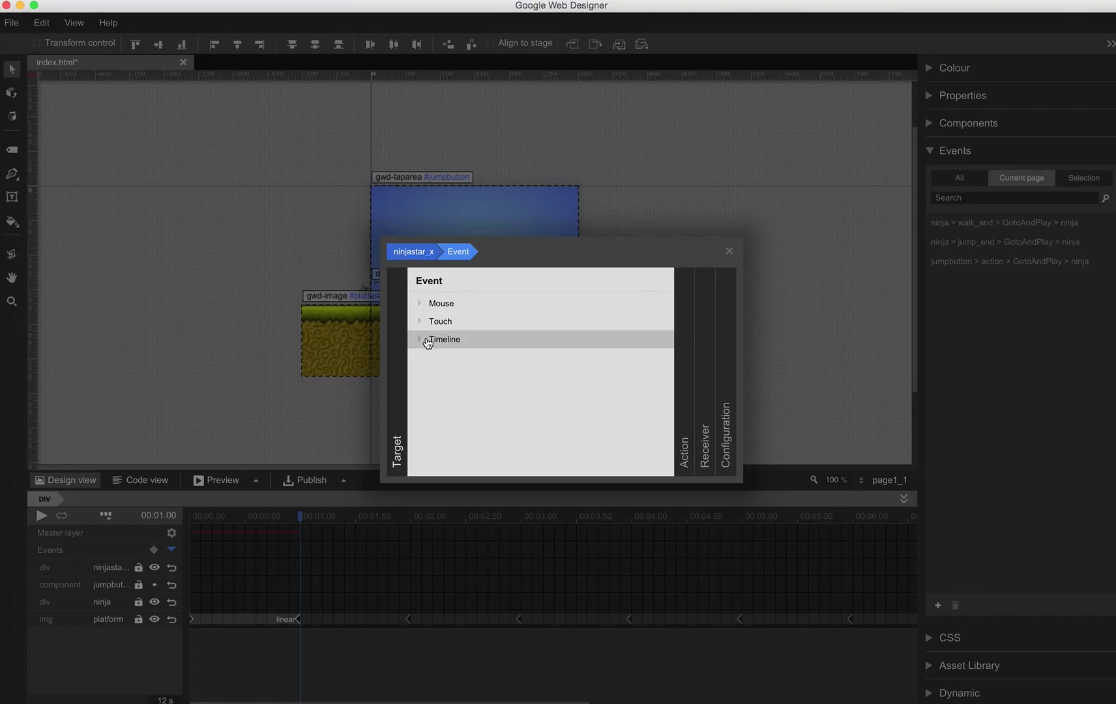
click(467, 358)
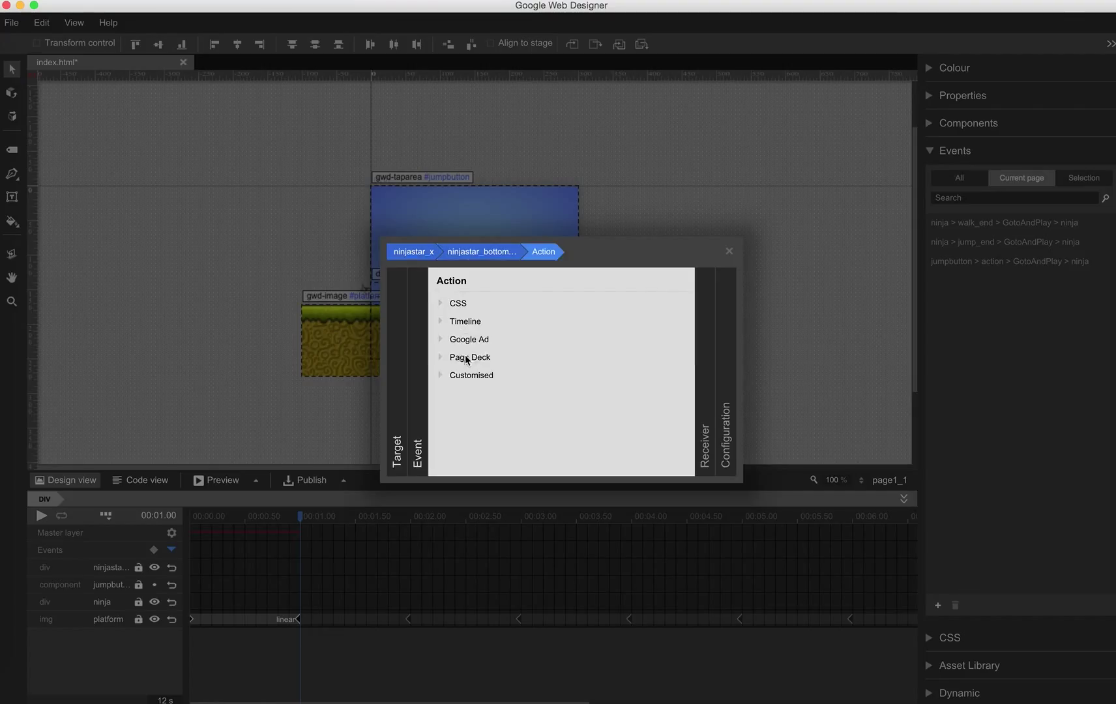
click(464, 322)
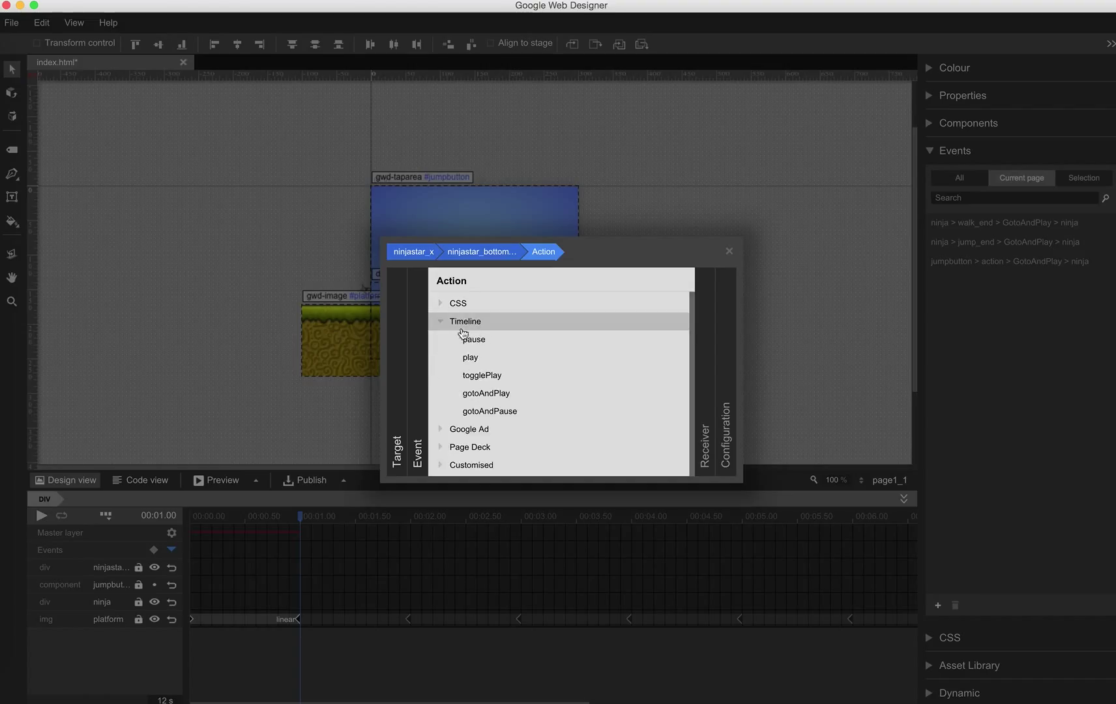
click(483, 392)
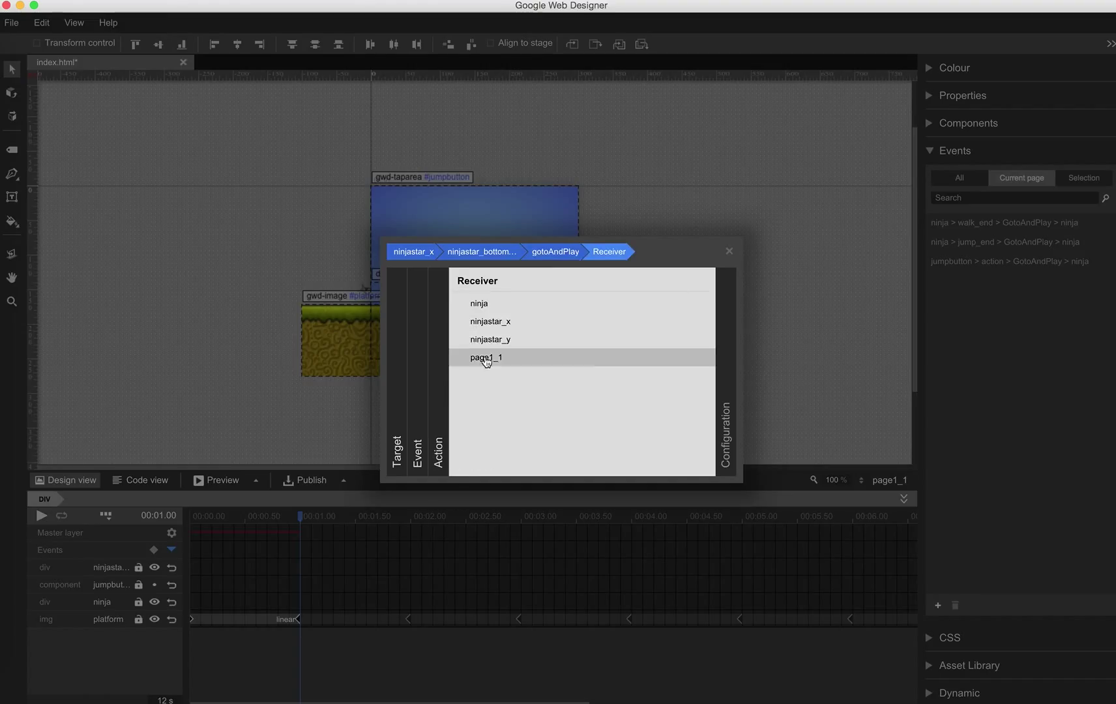
click(485, 321)
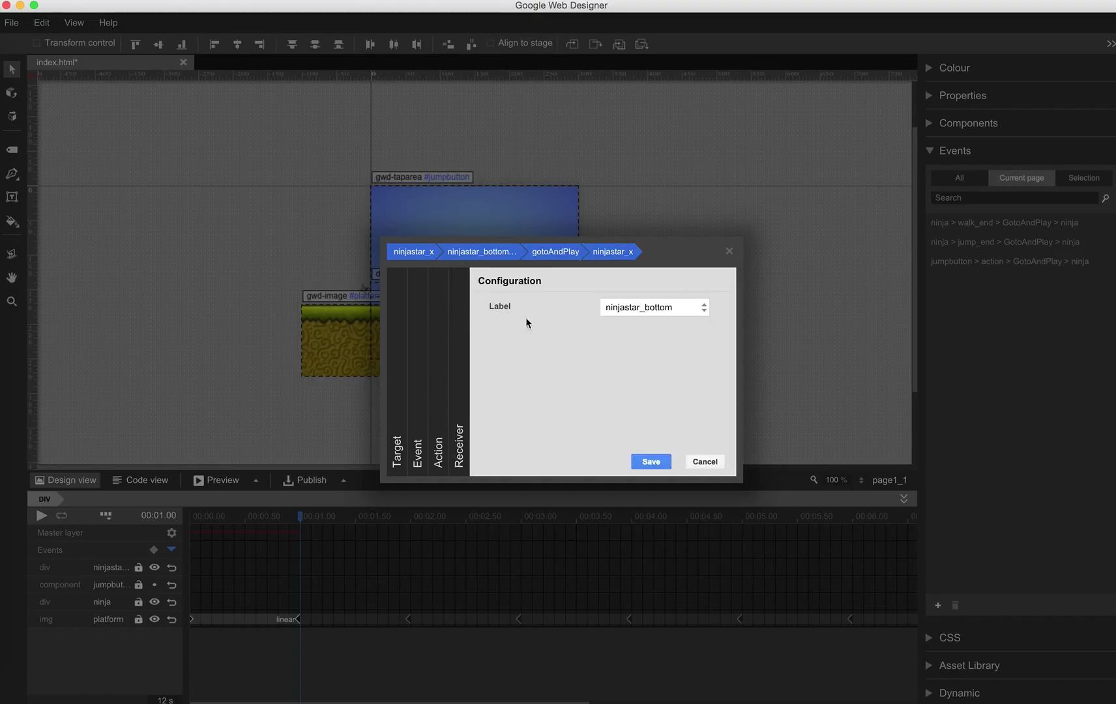
click(651, 462)
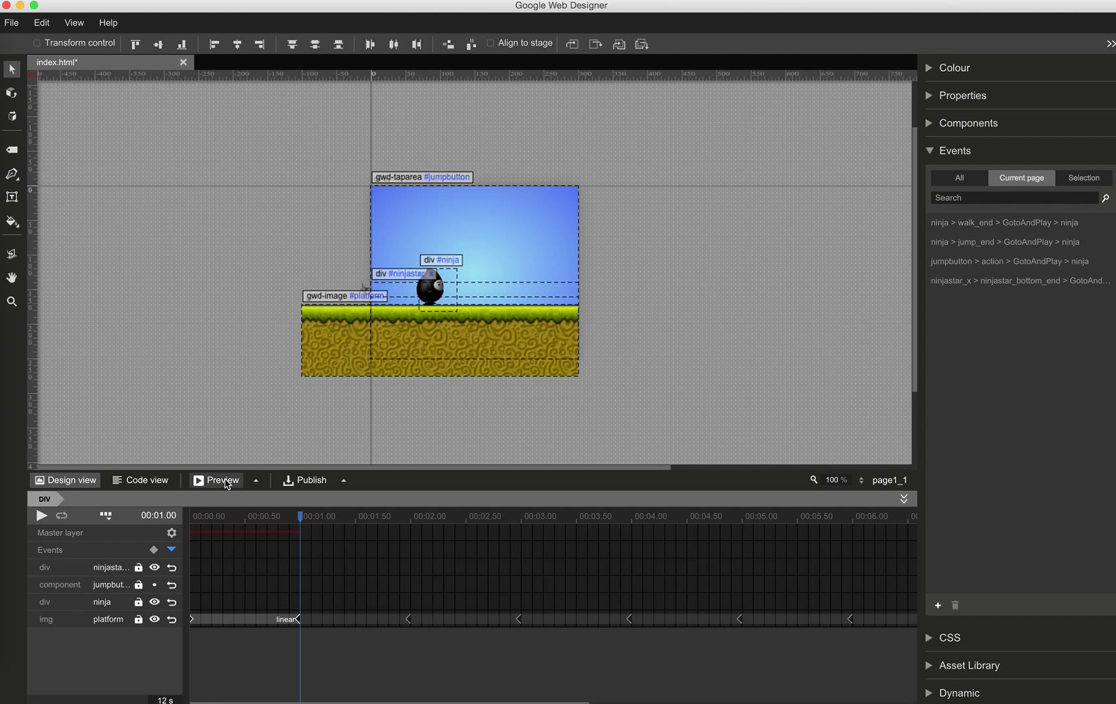
- Preview the Ninja Jump game in Chrome
click(223, 481)
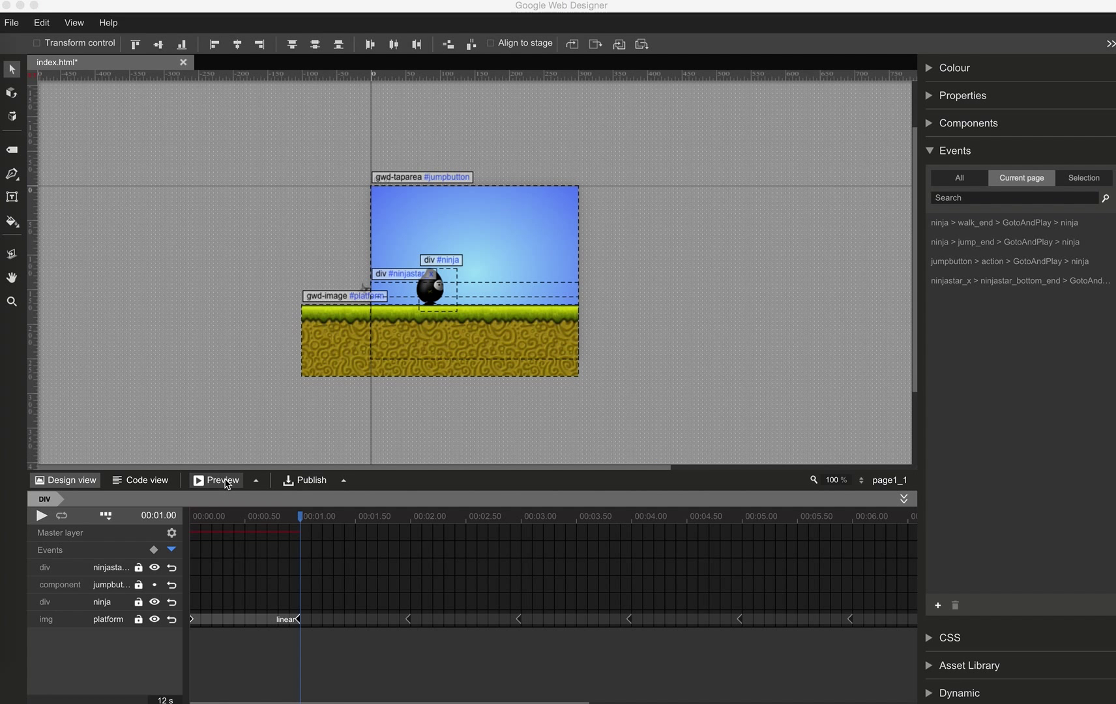